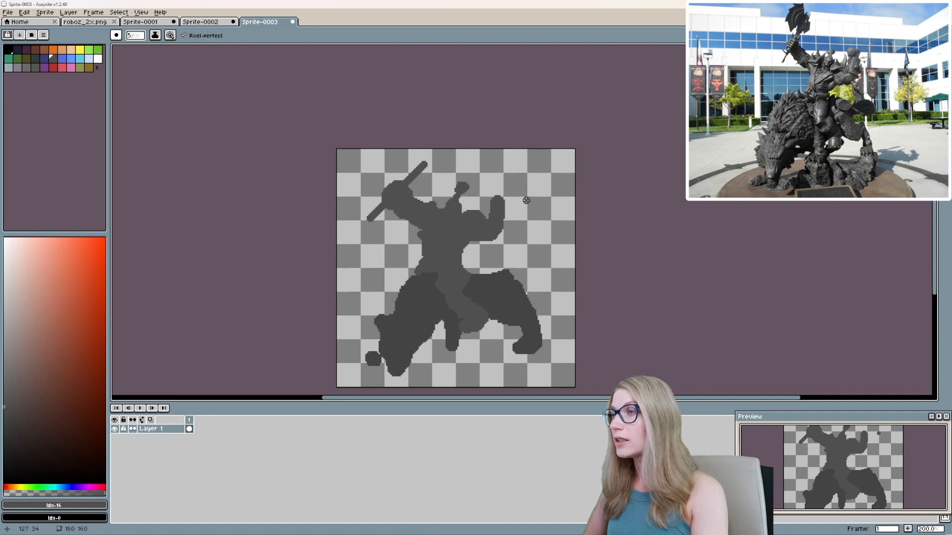
Roughen the wolf's mane outline and the rider's raised fist, and paint a rounded pack behind the rider's hips.
left_click(388, 325, "alt")
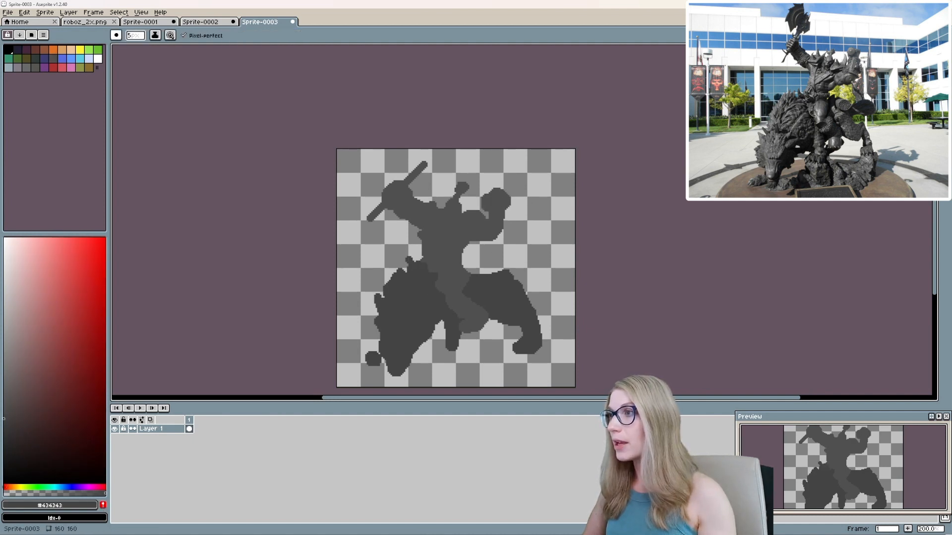
left_click(467, 268, "alt")
mouse_move(485, 269)
left_mouse_down()
mouse_move(466, 265)
mouse_move(495, 279)
mouse_move(504, 267)
left_mouse_up()
left_click(486, 274, "alt")
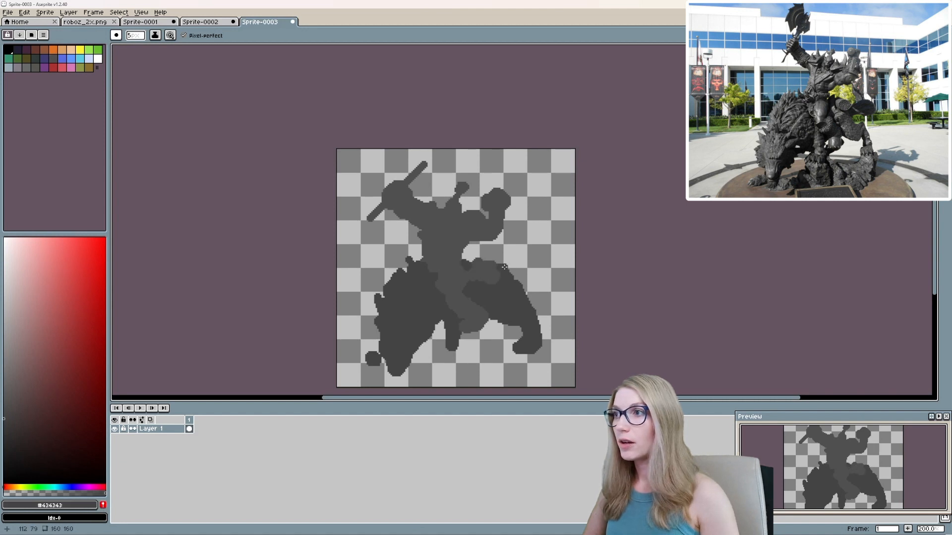
Carve the wolf's hind leg with the eraser and paint its curled tail and front paws.
key("e")
mouse_move(520, 332)
left_mouse_down()
mouse_move(516, 351)
mouse_move(523, 327)
left_mouse_up()
left_click(517, 316, "alt")
key("b")
key("e")
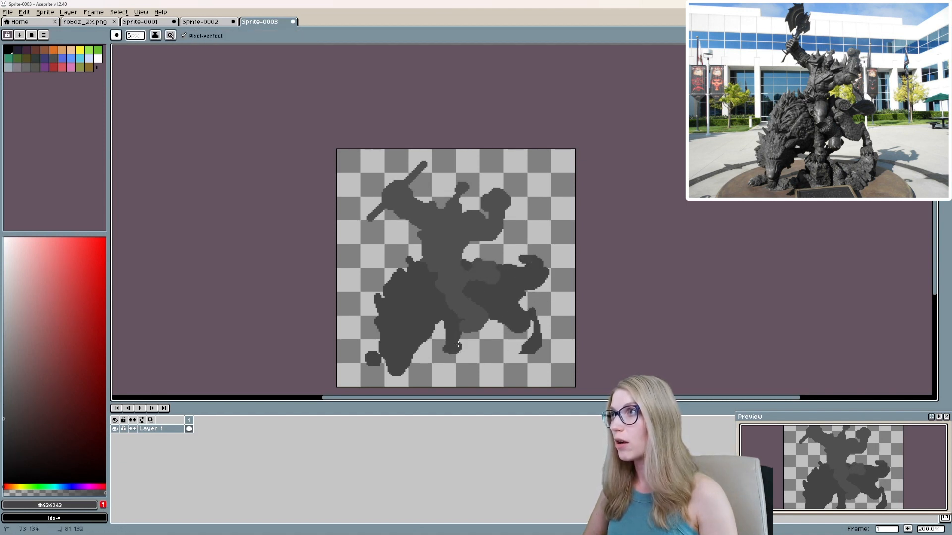
Draw a filled #2c2a2a rock base beneath the wolf and paint the hind leg down onto it.
left_click(9, 441)
left_click_drag(440, 363, 474, 364)
key("g")
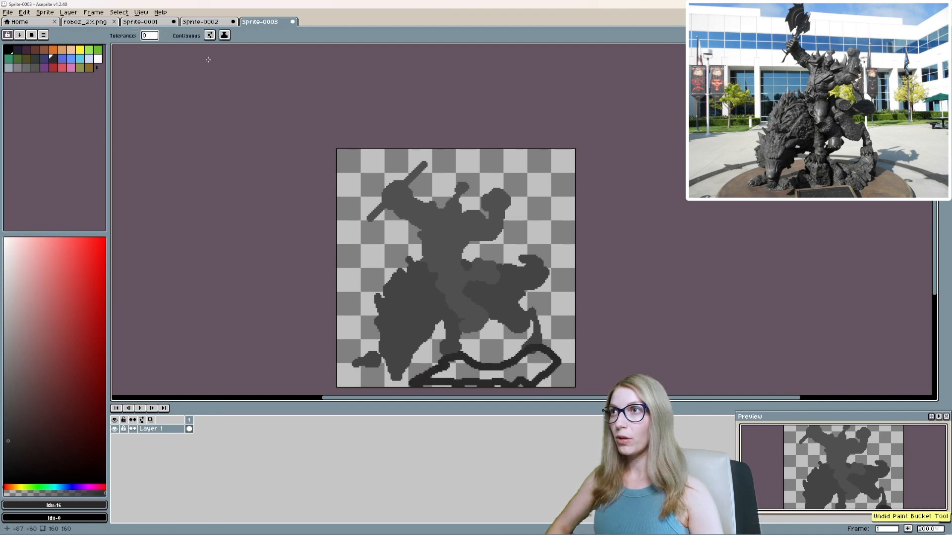
left_click(532, 353)
key("b")
left_click_drag(532, 326, 524, 303)
Scale the whole artwork to 128 × 139 pixels, shift it slightly up and left on the canvas, and deselect it.
key("v")
left_click_drag(464, 279, 463, 276)
key("ctrl+t")
left_click_drag(343, 135, 362, 154)
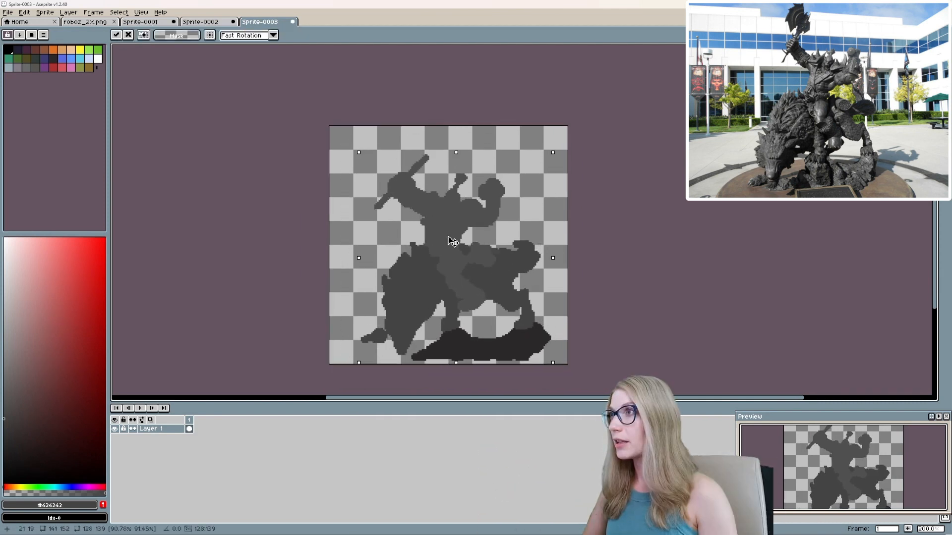
left_click_drag(450, 240, 441, 232)
key("b")
key("m")
left_click(319, 148)
Paint a broad axe head in #4f4f4f at the upper end of the orc's raised weapon shaft.
key("b")
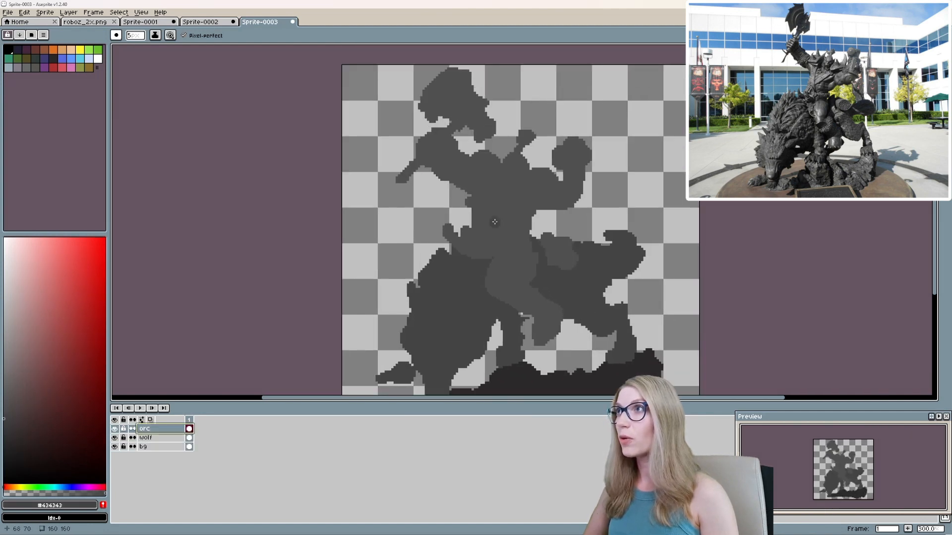
left_click_drag(399, 74, 425, 94)
left_click_drag(510, 217, 506, 202)
scroll(507, 204, "down", 1)
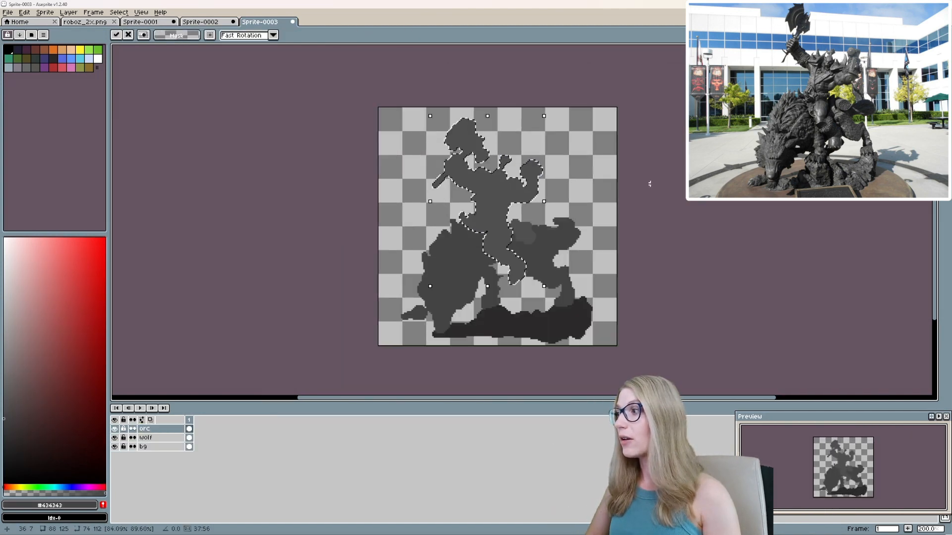
Deselect the orc silhouette and make the wolf layer active for shading.
left_click(650, 184)
scroll(400, 256, "up", 1)
left_click(150, 438)
scroll(501, 303, "up", 2)
scroll(466, 313, "down", 1)
scroll(444, 304, "up", 1)
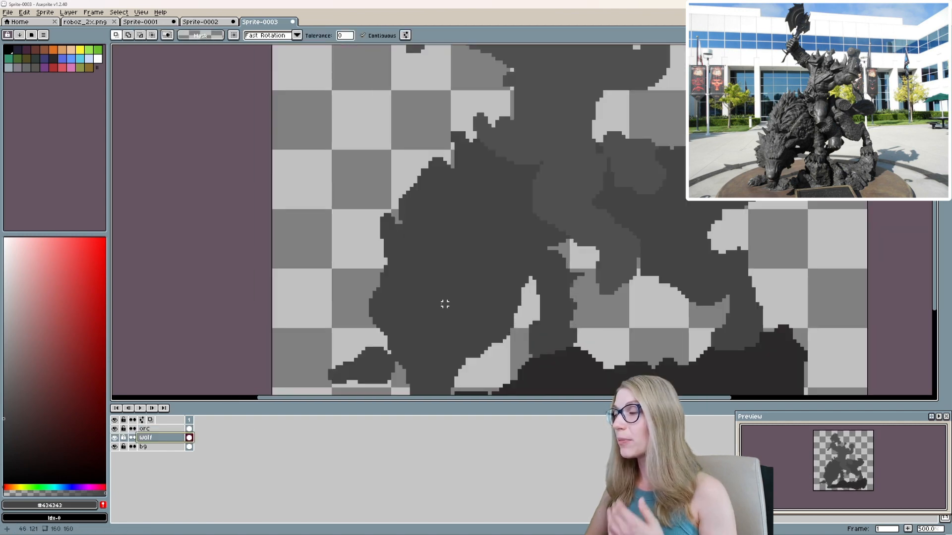
Paint darker grey shadows on the wolf's chest, belly and jaw using the Lock Alpha ink.
left_click(6, 425)
key("b")
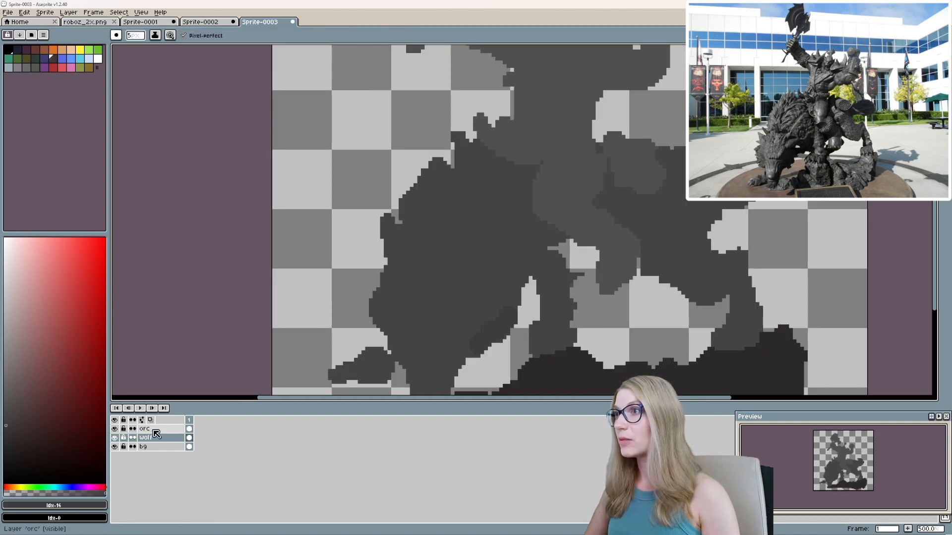
left_click(155, 35)
left_click(174, 74)
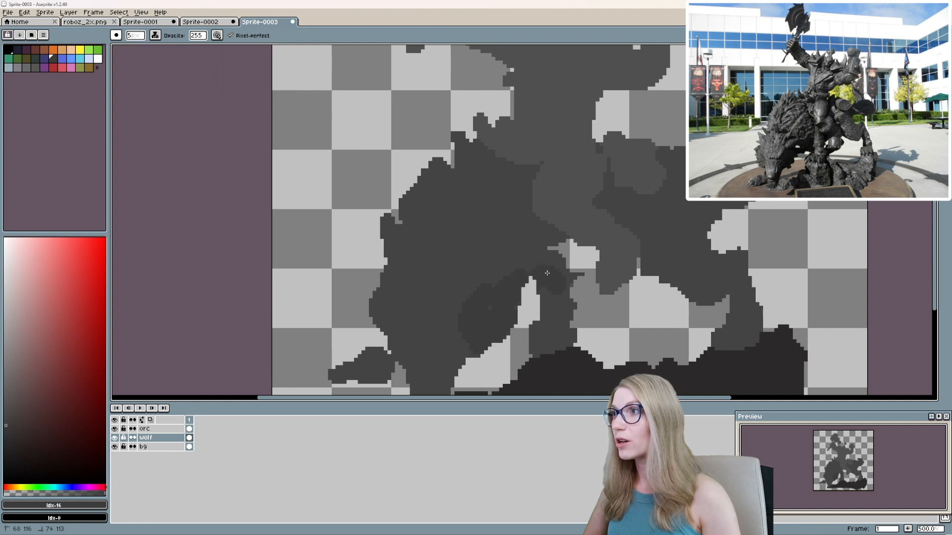
scroll(547, 273, "up", 1)
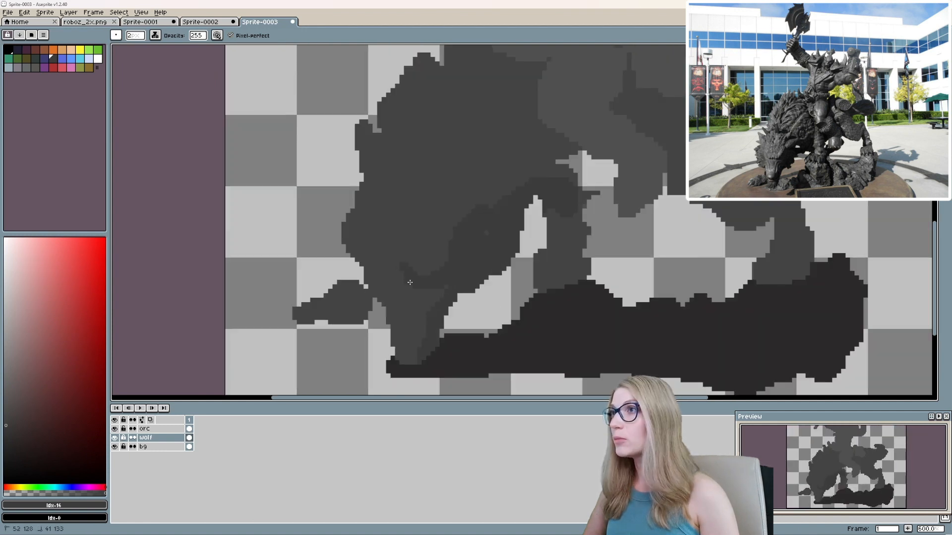
scroll(410, 283, "down", 1)
Extend the darker shading onto the wolf's hind leg, tail and back around the rider.
left_click_drag(660, 289, 624, 292)
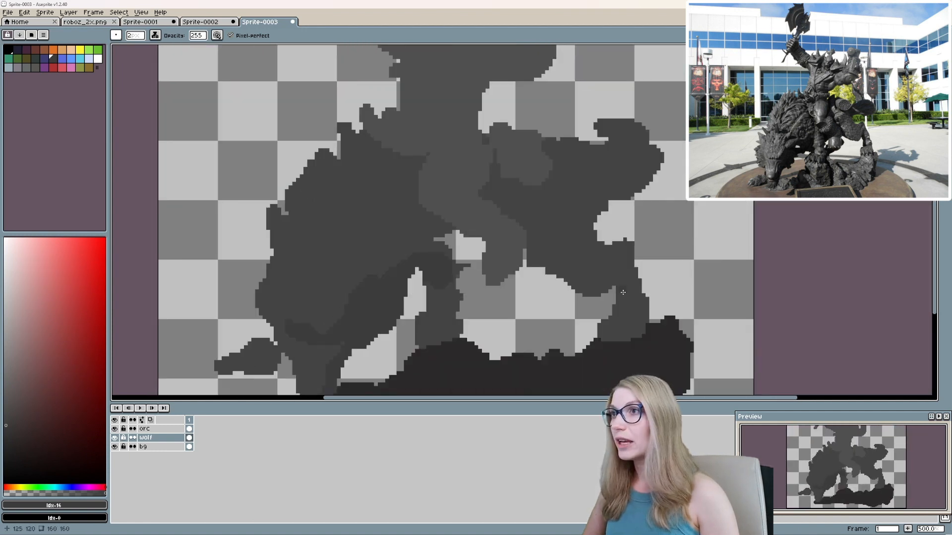
left_click_drag(563, 280, 530, 253)
left_click_drag(558, 238, 564, 299)
left_click_drag(638, 190, 626, 187)
left_click_drag(425, 217, 548, 214)
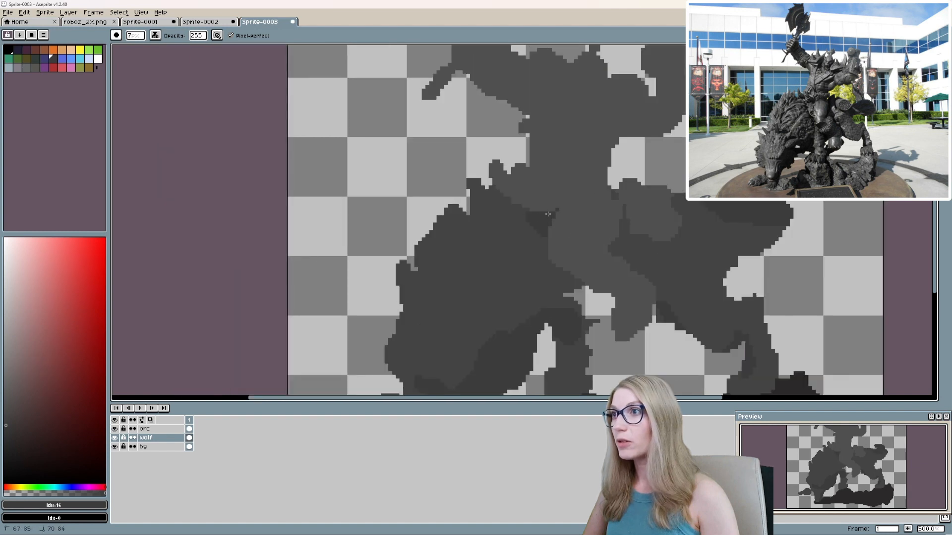
left_click_drag(433, 308, 529, 249)
scroll(529, 250, "down", 2)
scroll(564, 248, "up", 1)
Switch the pencil to Simple Ink, reshape the wolf's foreleg in #434343 and paint its far hind leg in #3c3b3b.
key("e")
scroll(623, 293, "up", 1)
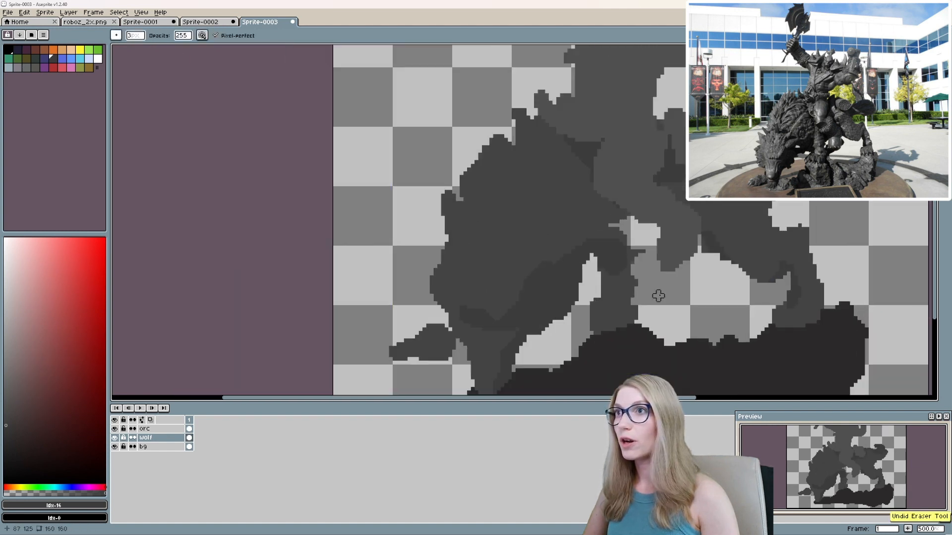
key("b")
mouse_move(613, 288)
left_mouse_down()
mouse_move(636, 256)
mouse_move(614, 301)
mouse_move(601, 272)
mouse_move(550, 258)
left_mouse_up()
left_click(155, 36)
left_click(171, 47)
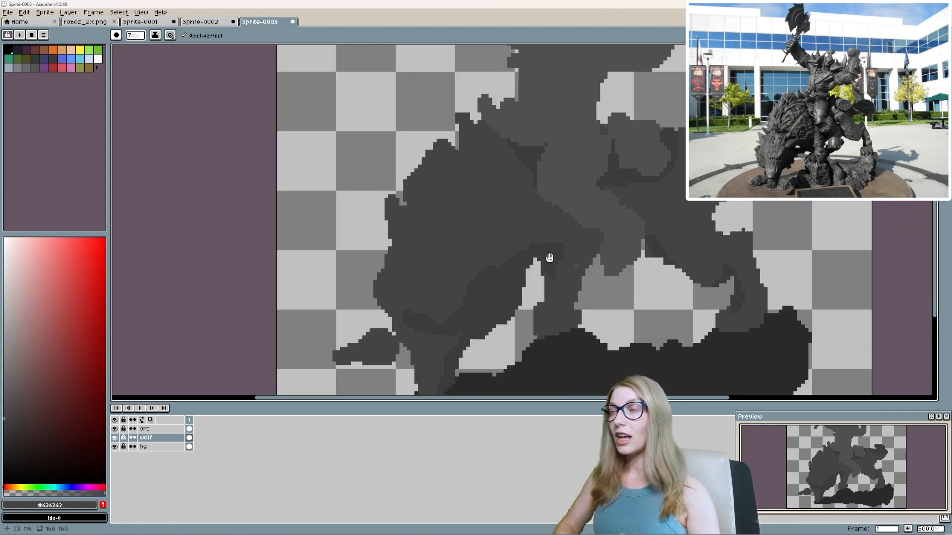
scroll(618, 325, "up", 1)
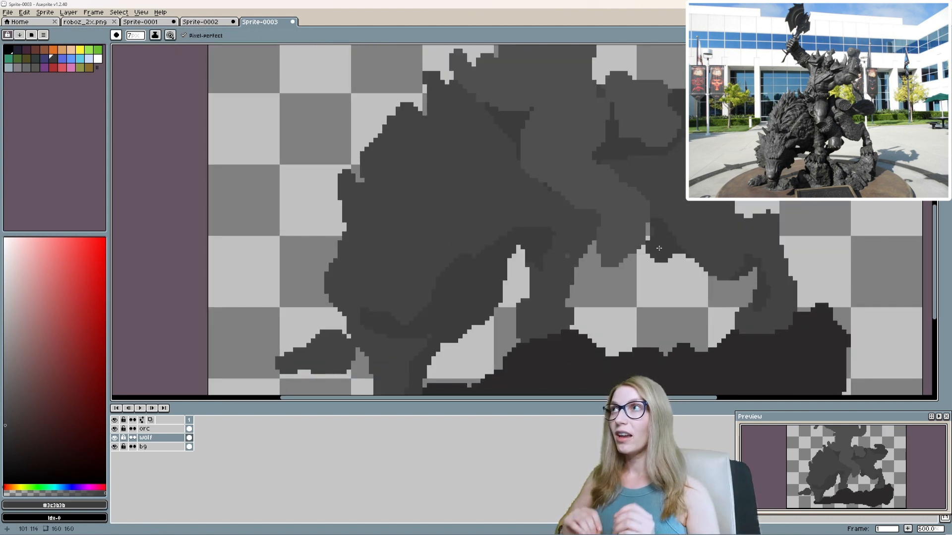
scroll(623, 345, "down", 1)
On the bg layer, touch up the rock base beneath the wolf's legs with #2c2a2a.
left_click(154, 447)
left_click(615, 303, "alt")
mouse_move(623, 345)
left_mouse_down()
mouse_move(626, 284)
mouse_move(652, 282)
left_mouse_up()
scroll(635, 316, "down", 1)
left_click_drag(639, 317, 589, 317)
scroll(559, 326, "down", 2)
scroll(588, 264, "up", 1)
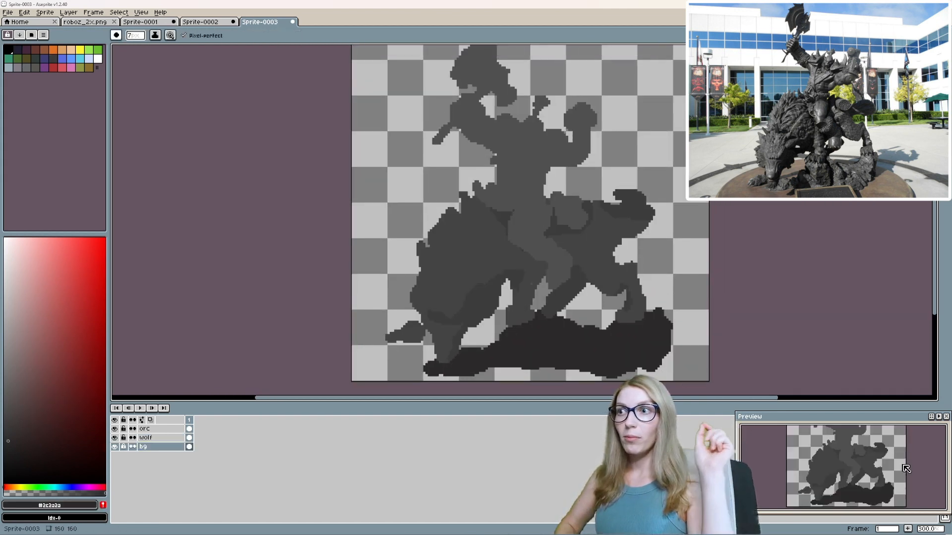
On the wolf layer, paint lighter grey fur strokes across the mane and its spiky outer edge.
scroll(451, 226, "up", 1)
left_click(146, 438)
left_click(434, 278, "alt")
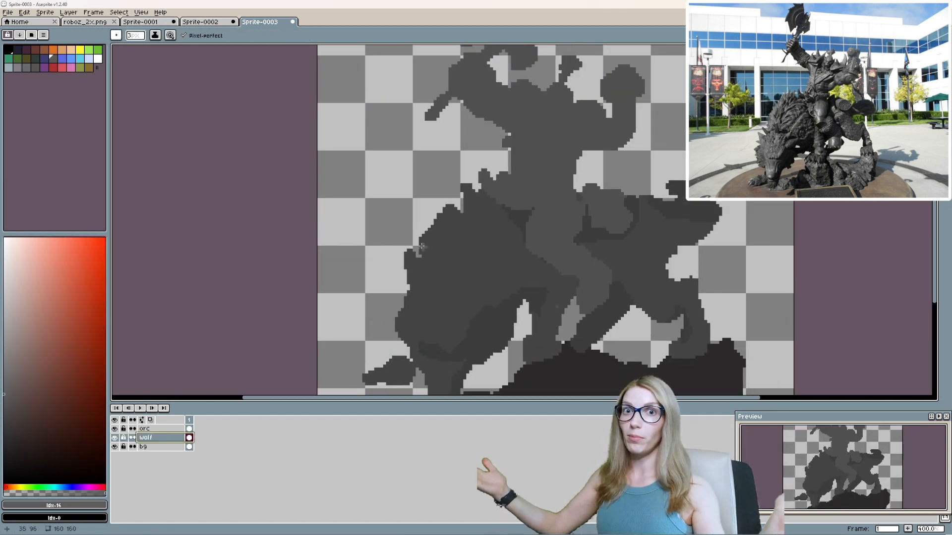
mouse_move(412, 263)
left_mouse_down()
mouse_move(451, 212)
mouse_move(474, 247)
left_mouse_up()
left_click_drag(465, 230, 459, 264)
left_click_drag(461, 269, 436, 300)
left_click_drag(424, 282, 424, 304)
mouse_move(417, 323)
left_mouse_down()
mouse_move(416, 269)
mouse_move(390, 264)
left_mouse_up()
mouse_move(415, 257)
left_mouse_down()
mouse_move(395, 245)
mouse_move(446, 244)
left_mouse_up()
left_click_drag(462, 239, 476, 220)
left_click_drag(499, 190, 512, 179)
Paint lighter grey details for the wolf's ears, toes and hindquarter fur.
left_click_drag(370, 327, 381, 278)
left_click_drag(387, 277, 370, 336)
left_click_drag(437, 352, 417, 363)
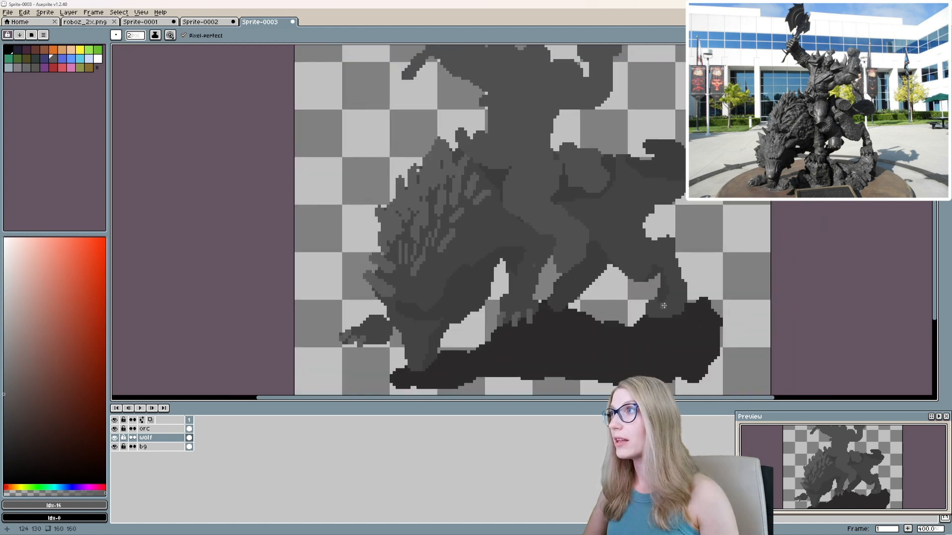
scroll(614, 332, "down", 1)
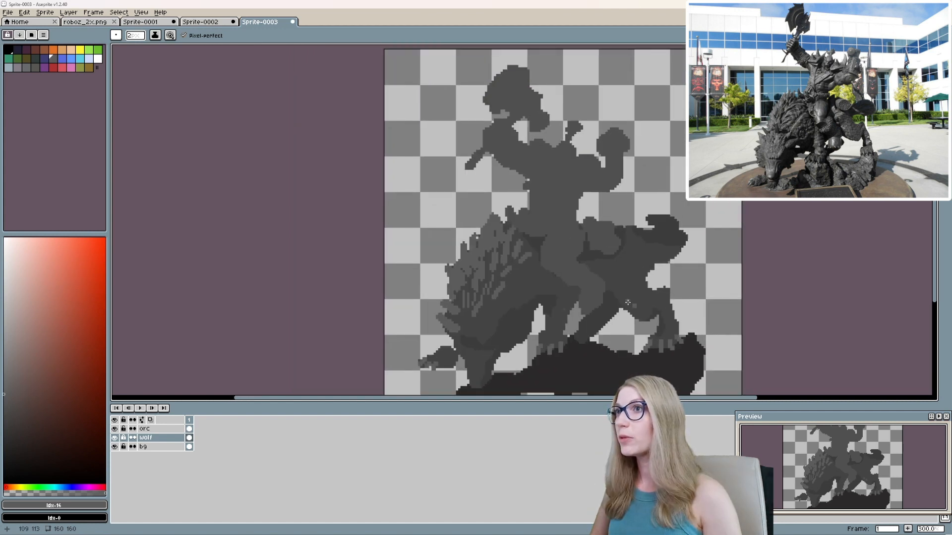
scroll(628, 302, "up", 1)
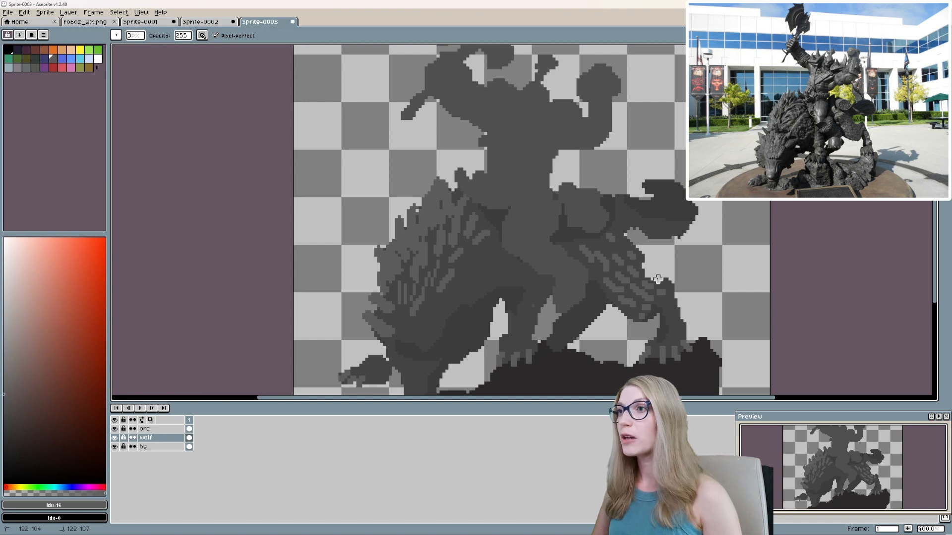
scroll(658, 279, "down", 1)
scroll(655, 291, "up", 1)
Reshape the hock and lower hind leg of the wolf with #434343 and #3c3b3b.
left_click(643, 298, "alt")
key("b")
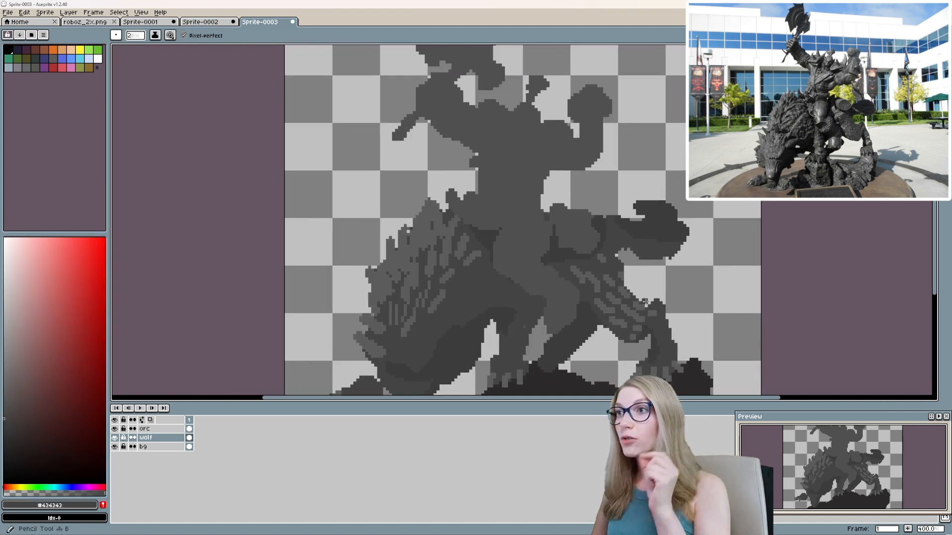
left_click_drag(668, 326, 672, 271)
left_click(652, 275, "alt")
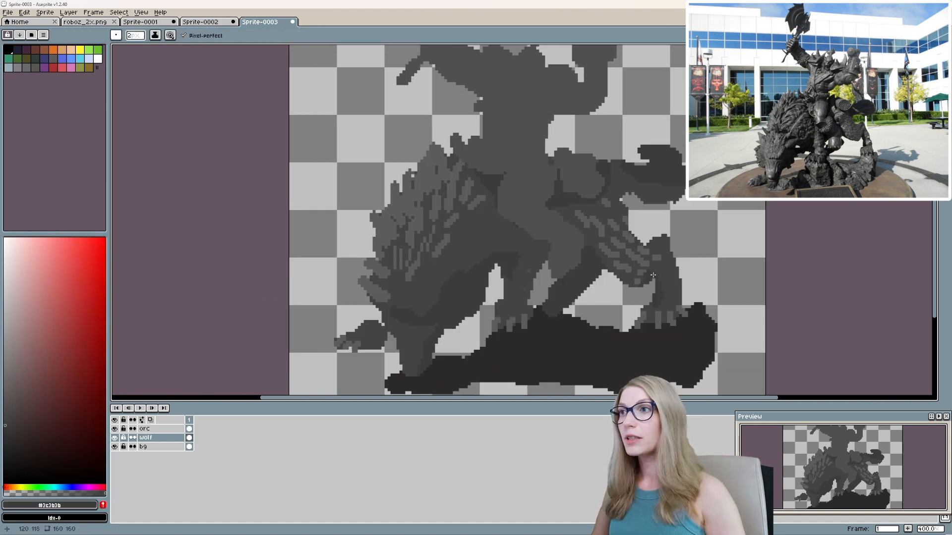
left_click(656, 301, "alt")
scroll(666, 304, "up", 1)
left_click(667, 296, "alt")
Reduce the brush to 1 px and add #3c3b3b shading marks to the wolf's ankle and hock.
key("minus")
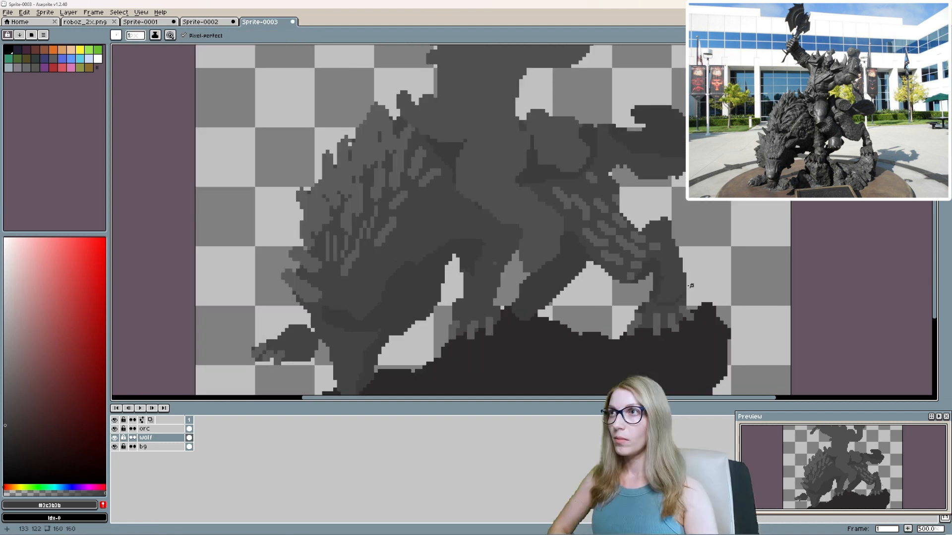
left_click_drag(691, 286, 689, 309)
mouse_move(683, 306)
left_mouse_down()
mouse_move(682, 314)
mouse_move(690, 291)
mouse_move(668, 311)
left_mouse_up()
key("e")
left_click(653, 271, "alt")
left_click(651, 253, "alt")
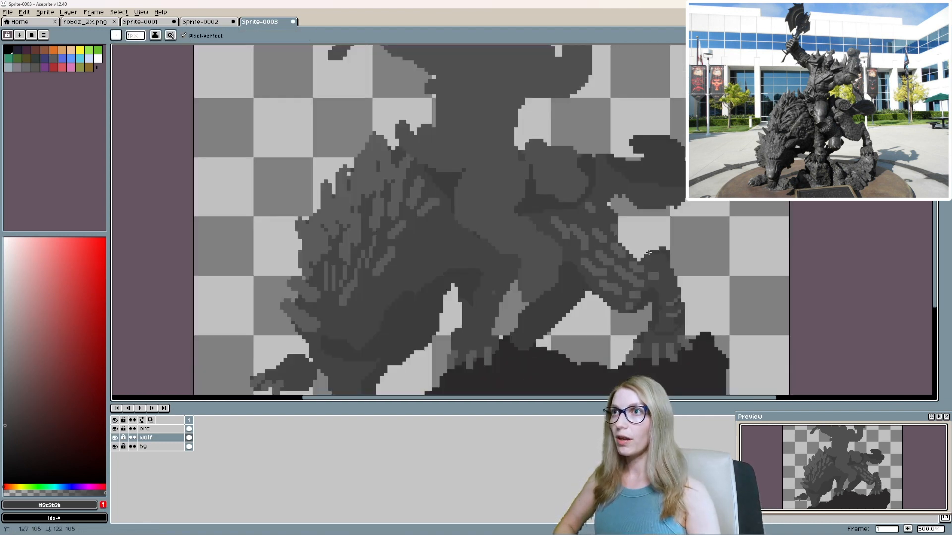
Shade the wolf's rump and the base of its tail with #3c3b3b.
left_click_drag(611, 198, 621, 256)
left_click_drag(615, 256, 632, 243)
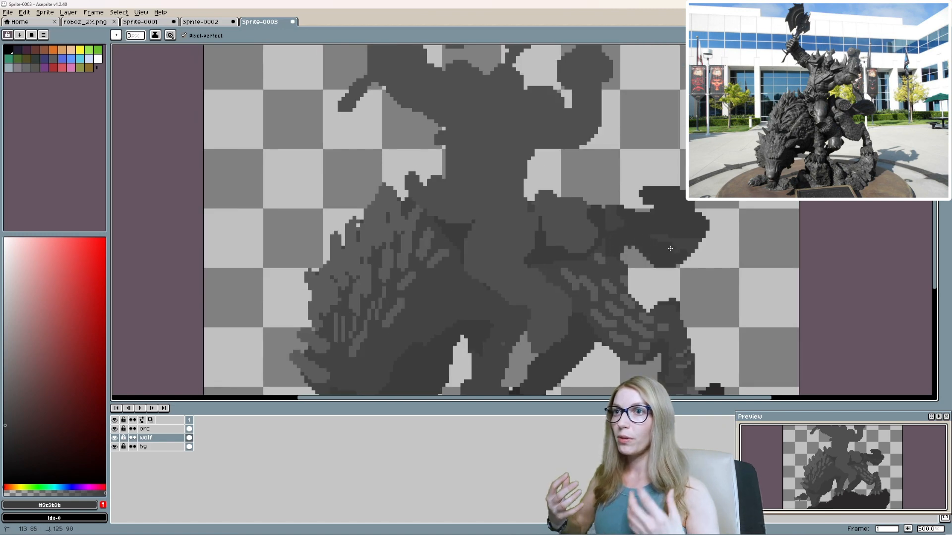
scroll(627, 251, "down", 2)
scroll(618, 258, "up", 2)
Paint #5c5c5c fur strokes over the wolf's shoulder and undo the last two strokes.
left_click(618, 257, "alt")
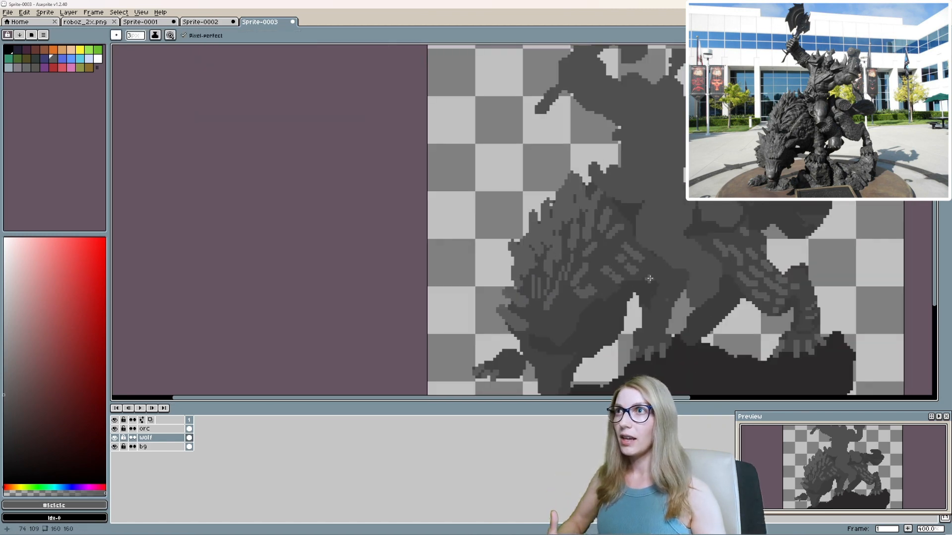
left_click_drag(637, 271, 659, 280)
key("ctrl+z")
key("ctrl+z")
scroll(793, 436, "down", 1)
left_click_drag(813, 441, 832, 463)
Move the wolf's outstretched front paw lower and paint the foreleg and muzzle tip around it in #3c3b3b.
key("minus")
mouse_move(506, 360)
left_mouse_down()
mouse_move(531, 306)
mouse_move(497, 336)
left_mouse_up()
left_click(540, 289, "alt")
key("m")
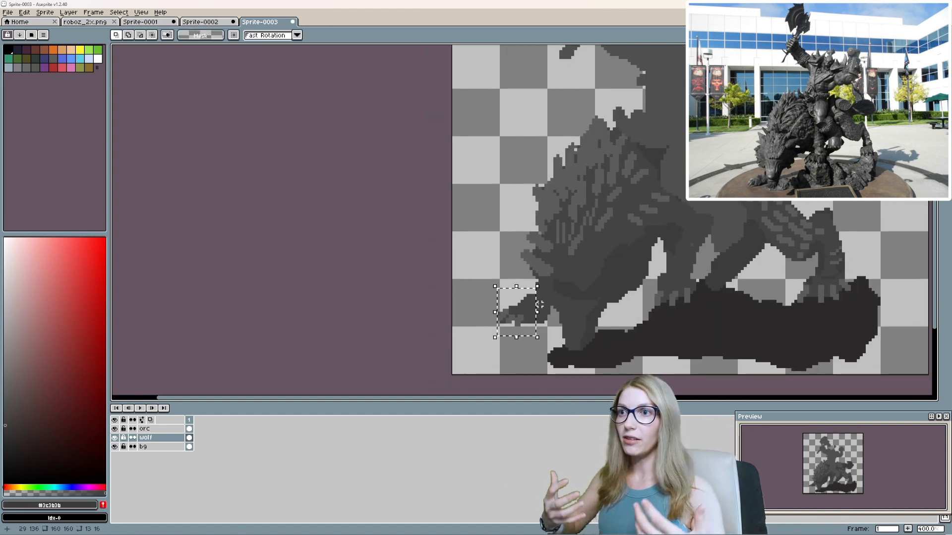
left_click_drag(550, 305, 523, 332)
mouse_move(529, 309)
left_mouse_down()
mouse_move(528, 339)
mouse_move(533, 321)
left_mouse_up()
key("ctrl+d")
key("b")
left_click_drag(571, 341, 552, 346)
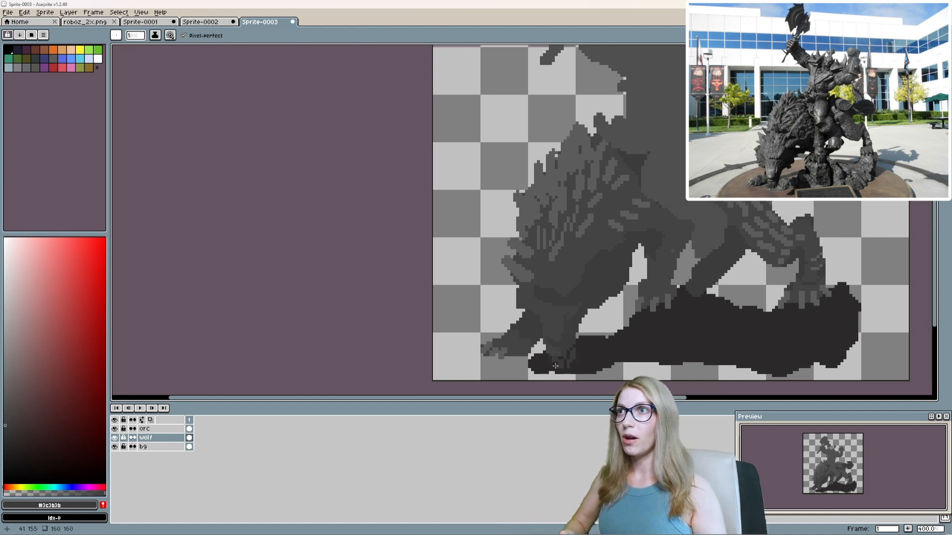
Add #5c5c5c highlight pixels to the wolf's eyes, muzzle and nose, correcting them with #434343.
scroll(563, 296, "up", 2)
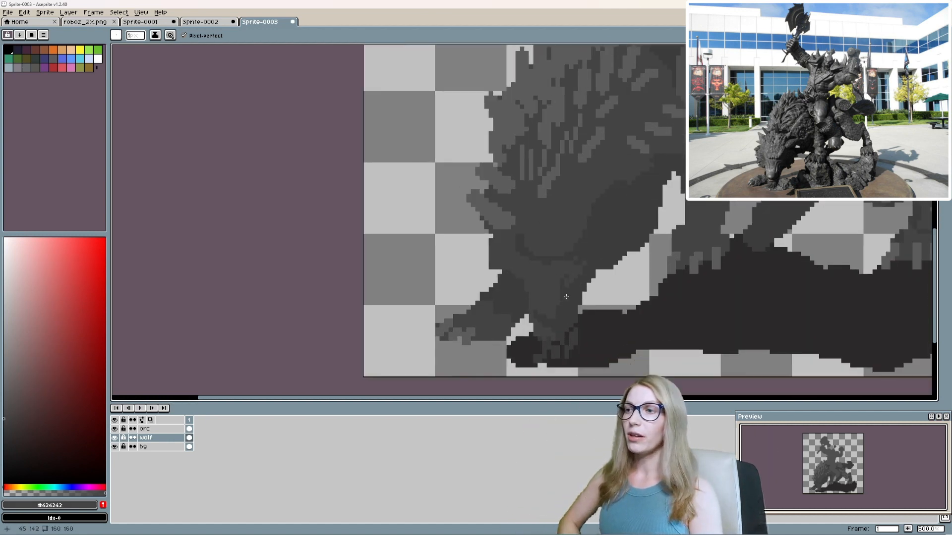
left_click(549, 314, "alt")
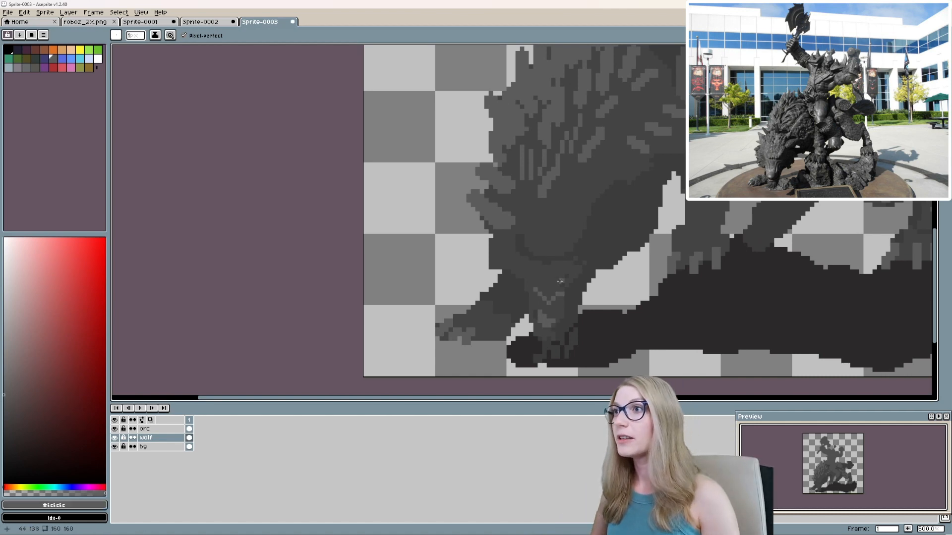
left_click(532, 274, "alt")
scroll(566, 299, "up", 1)
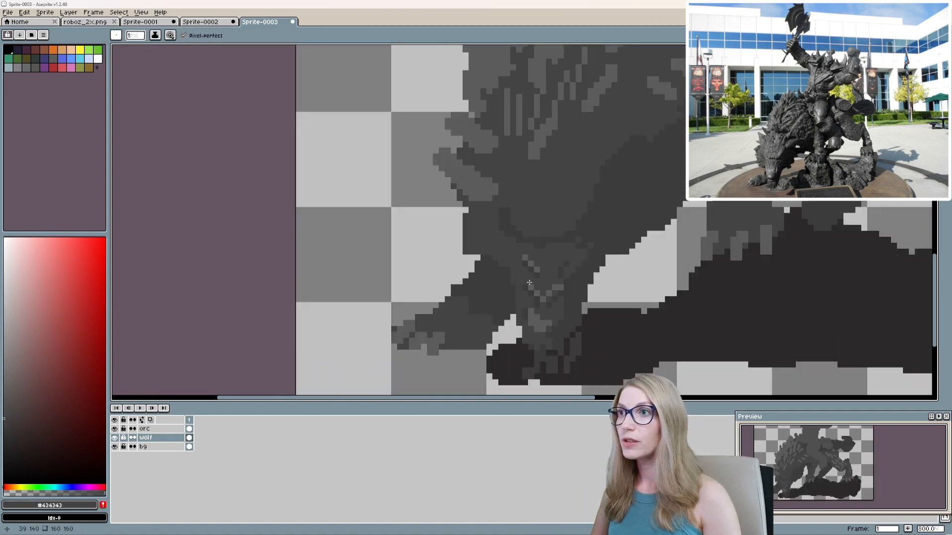
scroll(619, 258, "down", 4)
scroll(664, 222, "up", 4)
left_click(593, 340, "alt")
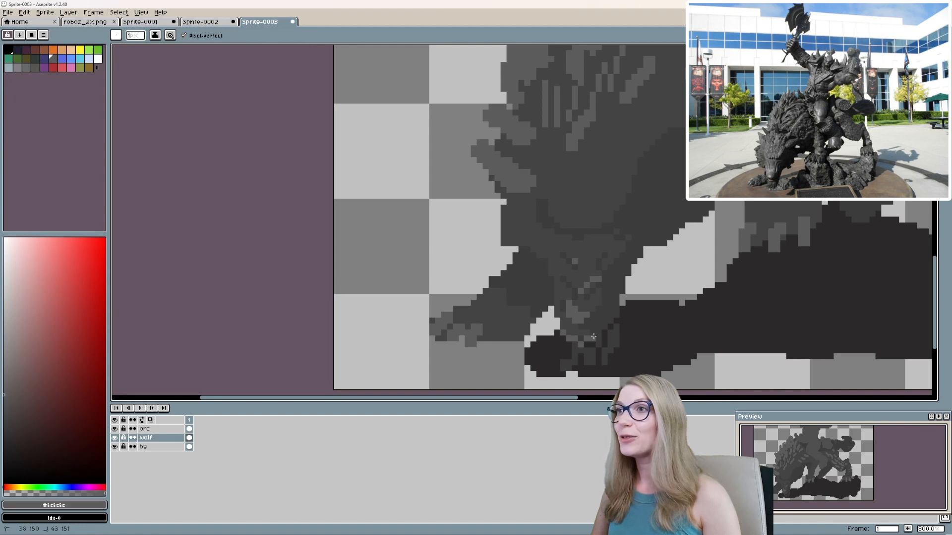
scroll(609, 327, "down", 3)
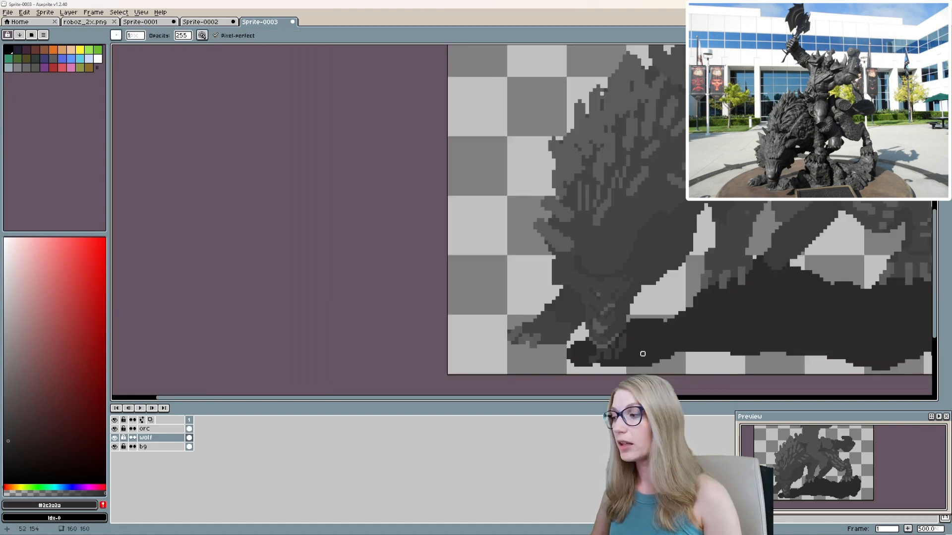
Paint #5c5c5c fur strokes above the wolf's brow and add jagged fur tufts along its cheek.
key("b")
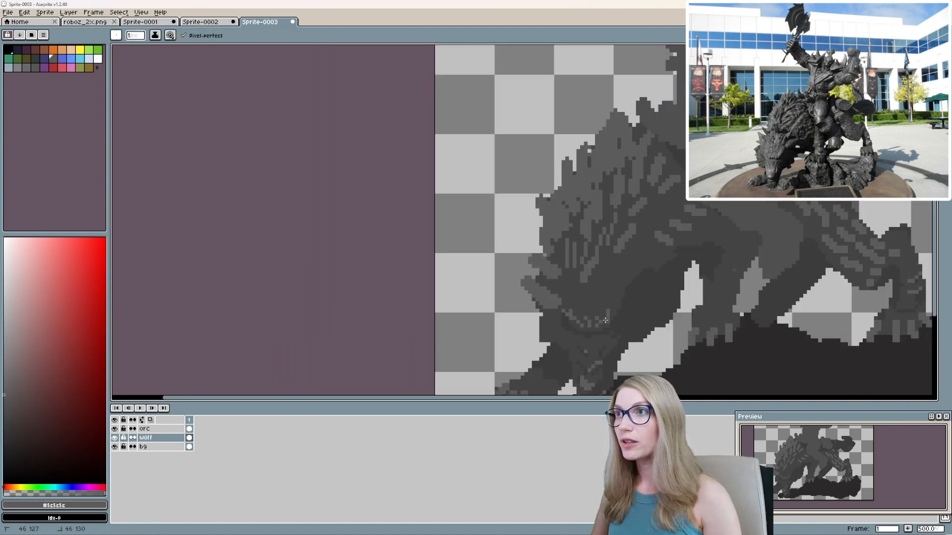
scroll(607, 295, "down", 3)
scroll(581, 305, "up", 4)
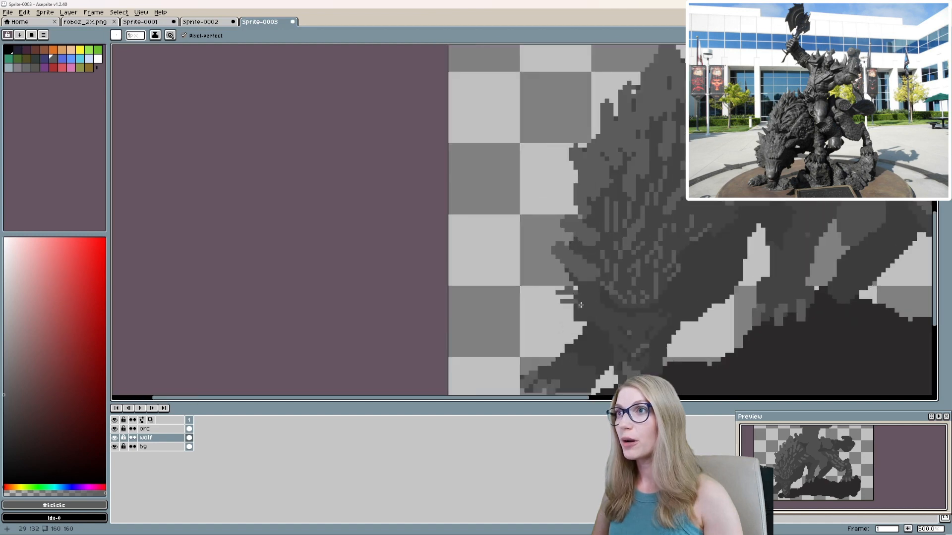
left_click(580, 296, "alt")
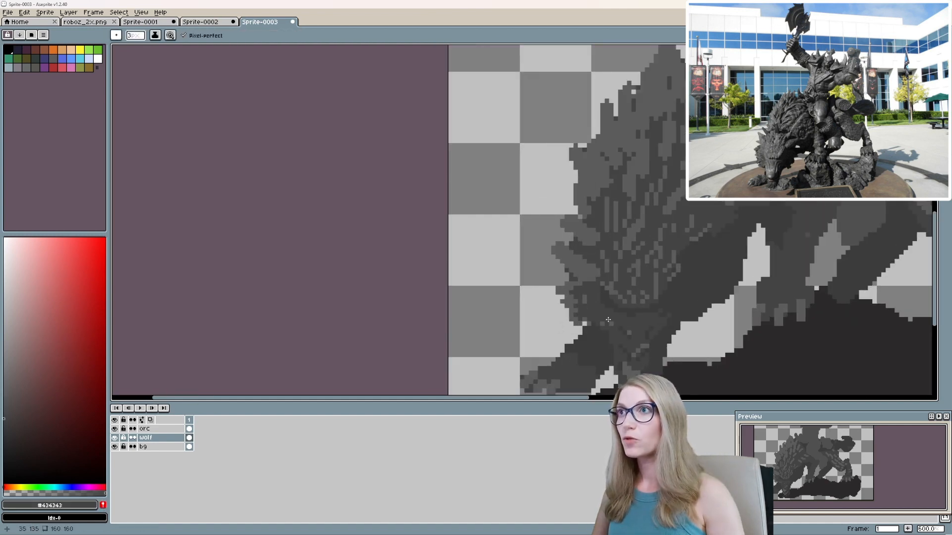
Break up the fur across the wolf's shoulder and upper mane with fine #5c5c5c strokes.
scroll(608, 320, "down", 2)
scroll(605, 256, "down", 1)
scroll(580, 292, "up", 3)
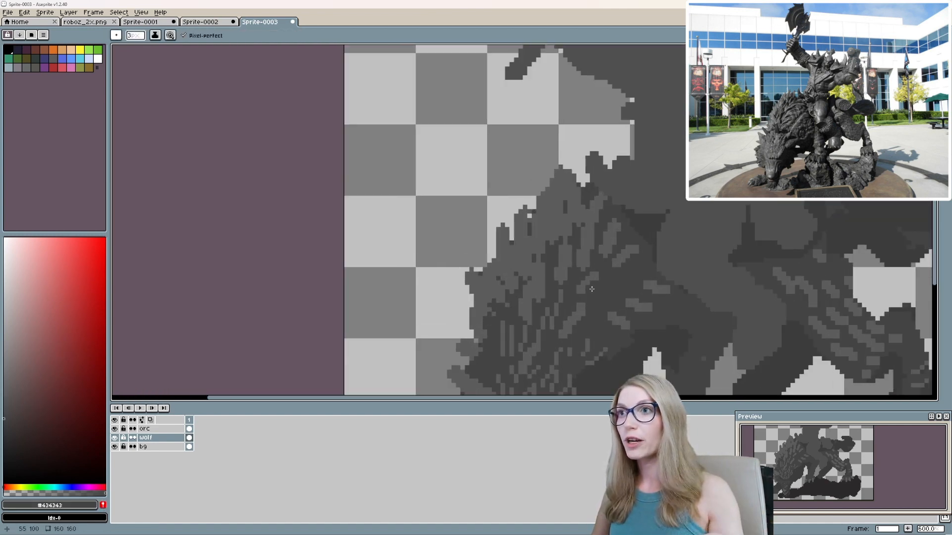
left_click(579, 293, "alt")
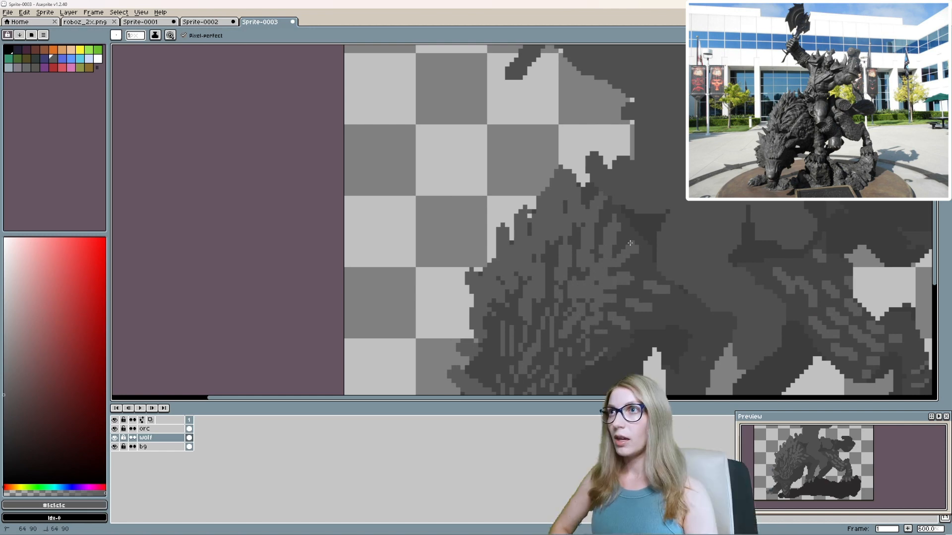
Add #3c3b3b shadow strokes where the wolf's shoulder fur meets the dark chest.
scroll(630, 243, "down", 2)
scroll(585, 311, "up", 2)
scroll(615, 313, "up", 1)
left_click(620, 335, "alt")
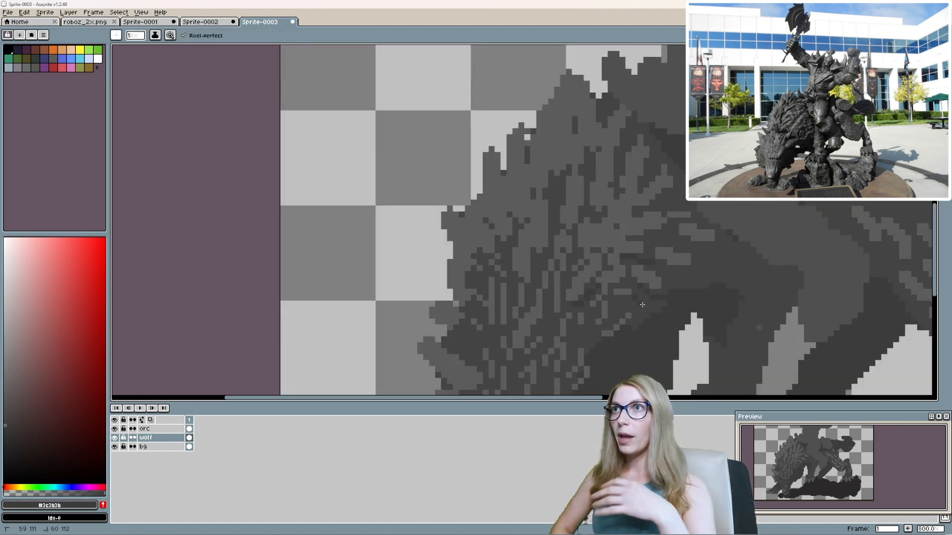
scroll(642, 305, "down", 4)
scroll(649, 342, "up", 3)
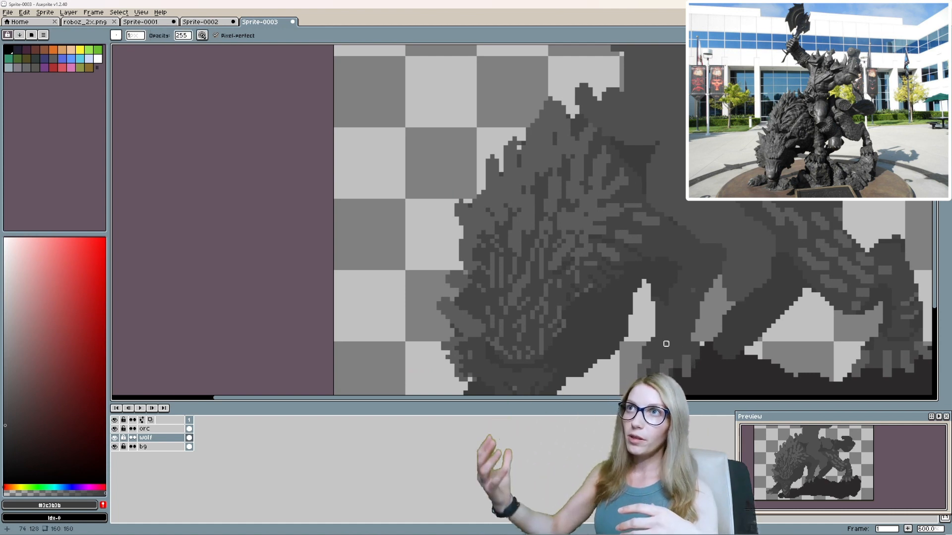
Dot the wolf's standing foreleg with small #3c3b3b shadow marks and lighter grey highlight pixels.
key("b")
left_click(662, 314, "alt")
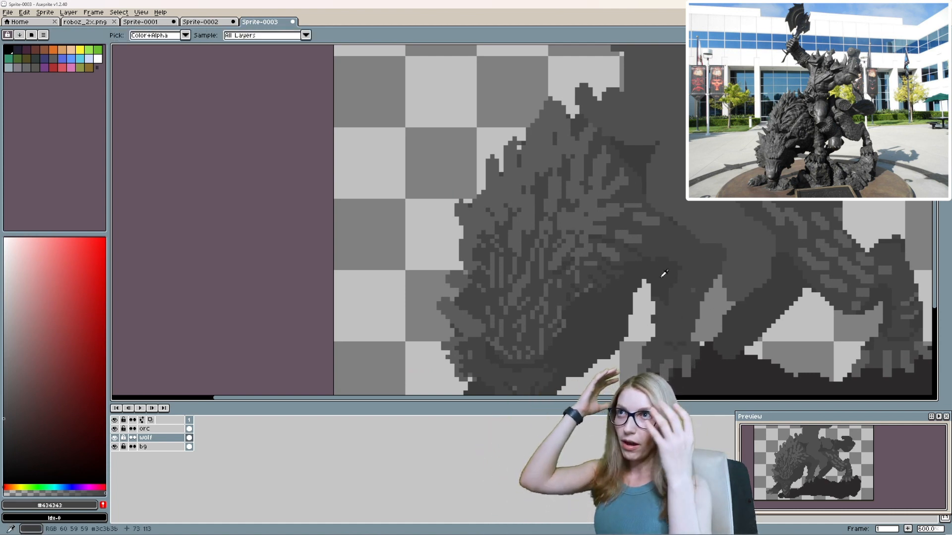
left_click(666, 294, "alt")
scroll(660, 296, "up", 4)
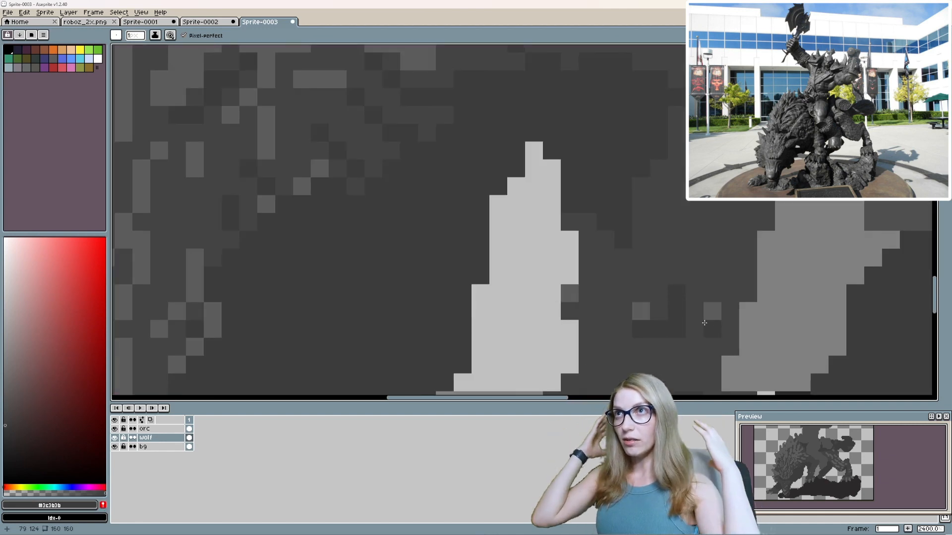
scroll(664, 318, "down", 6)
scroll(719, 319, "up", 2)
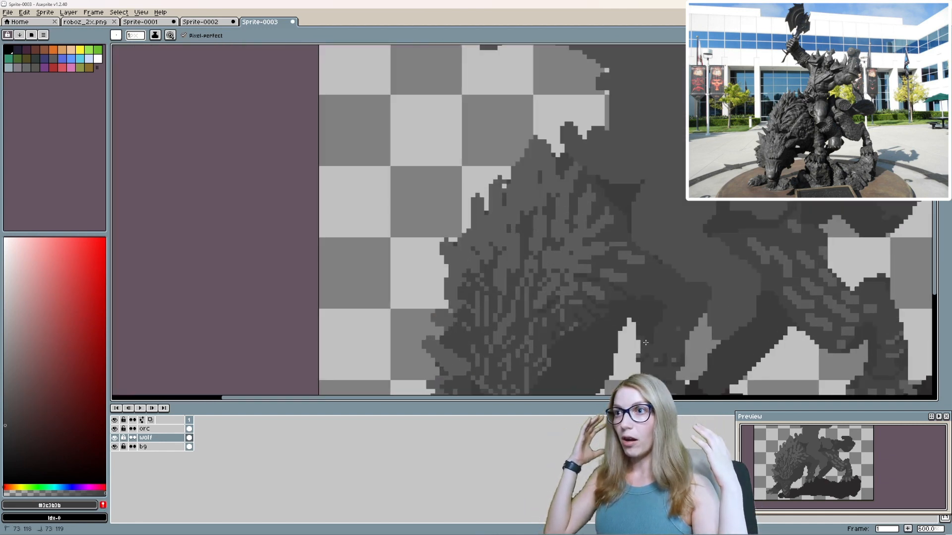
left_click(164, 430)
key("e")
left_click(169, 438)
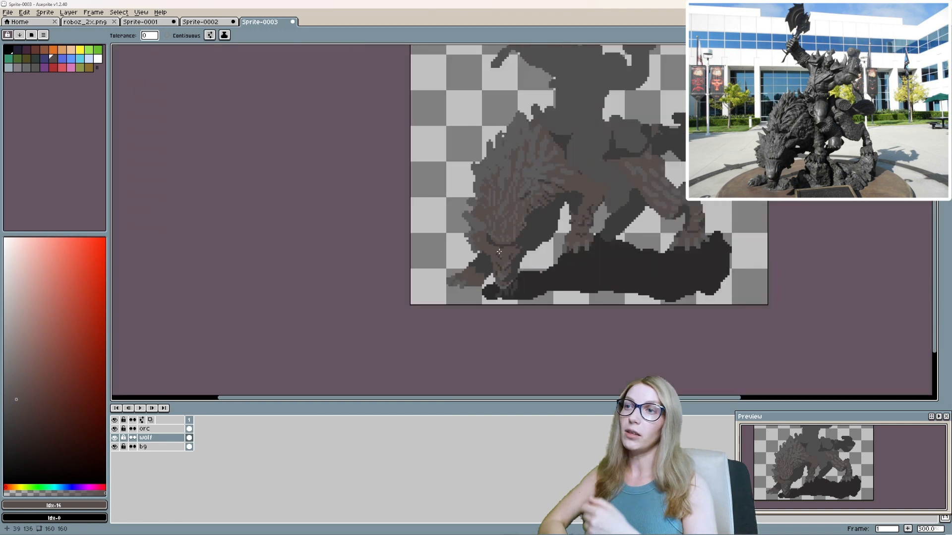
Try a lighter cyan-tinted grey as the wolf's mid tone, filling all matching pixels.
scroll(499, 250, "up", 2)
scroll(510, 246, "up", 4)
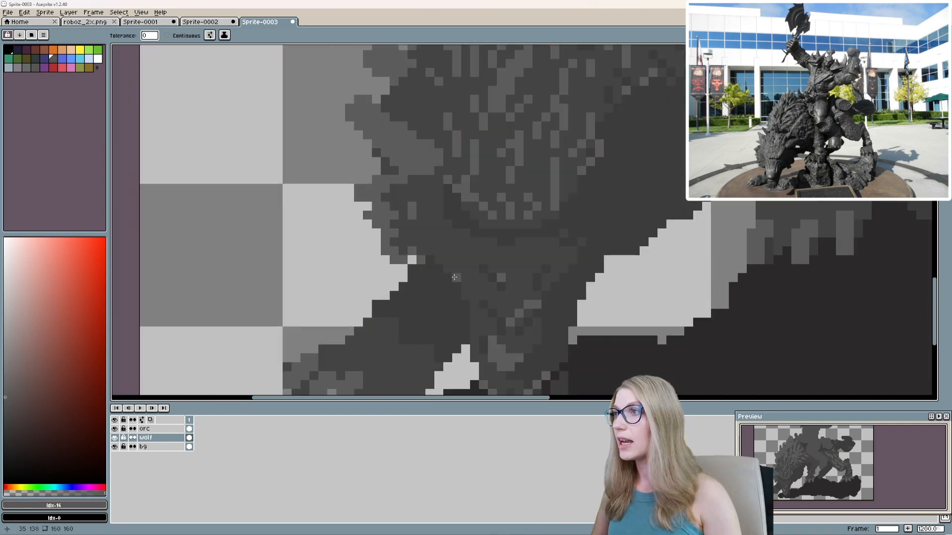
scroll(461, 267, "down", 6)
scroll(462, 270, "up", 3)
left_click(56, 484)
scroll(467, 261, "up", 3)
left_click(467, 261)
scroll(468, 261, "down", 1)
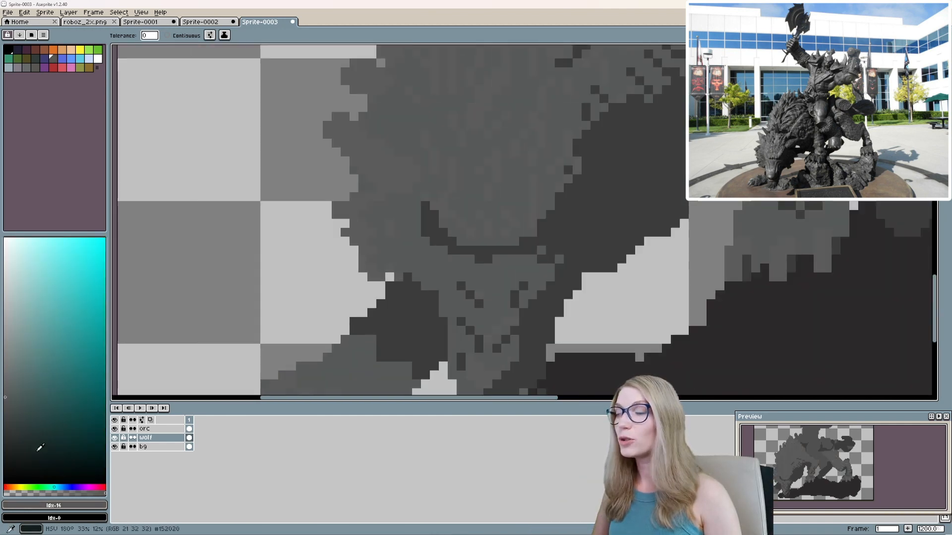
Try a dark cyan-tinted grey on the wolf's shadow areas, filling all matching pixels.
left_click(38, 425)
left_click(7, 436)
left_click(419, 334)
scroll(420, 334, "down", 5)
scroll(419, 334, "up", 4)
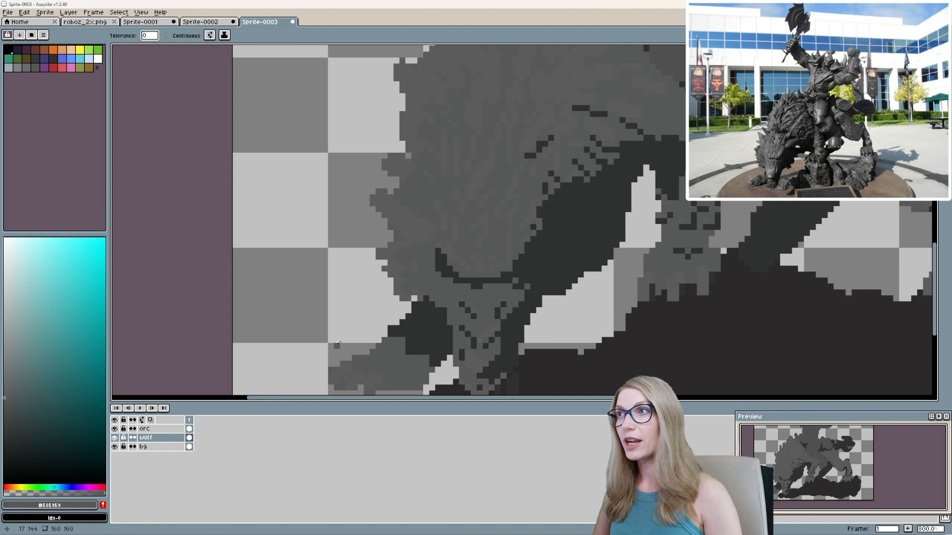
Recolour the wolf's mid tone to the blue-tinted #4b4c4d and give its fur highlights a blue-tinted light grey.
left_click(62, 487)
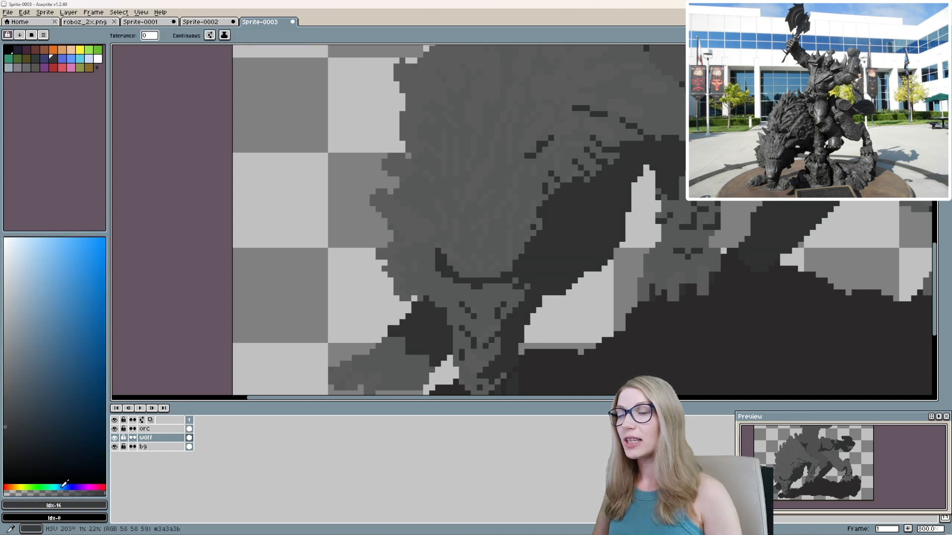
left_click(7, 416)
left_click(467, 288)
scroll(408, 235, "down", 3)
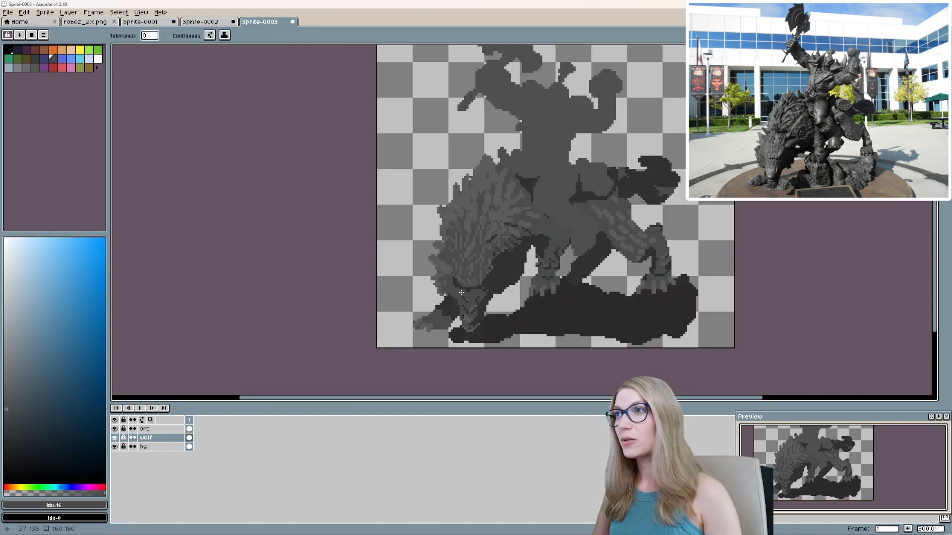
scroll(407, 235, "up", 5)
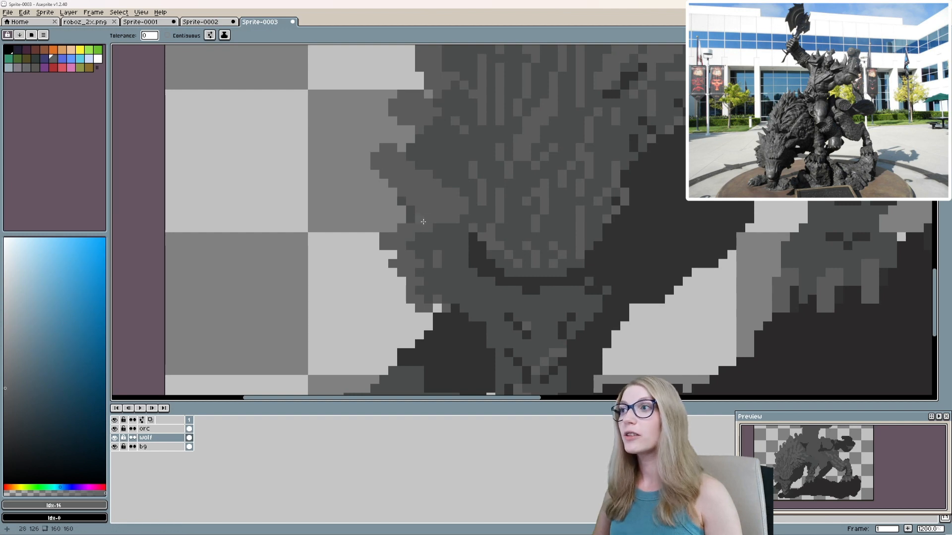
scroll(423, 221, "down", 4)
mouse_move(504, 256)
left_mouse_down()
mouse_move(463, 327)
mouse_move(561, 266)
left_mouse_up()
Rework the shading and outline of the wolf's outstretched foreleg, erasing excess pixels along its upper edge.
scroll(561, 267, "up", 3)
key("b")
left_click(450, 310, "alt")
mouse_move(449, 320)
left_mouse_down()
mouse_move(432, 334)
mouse_move(363, 347)
left_mouse_up()
left_click(389, 328, "alt")
mouse_move(424, 313)
left_mouse_down()
mouse_move(407, 338)
mouse_move(412, 288)
left_mouse_up()
key("e")
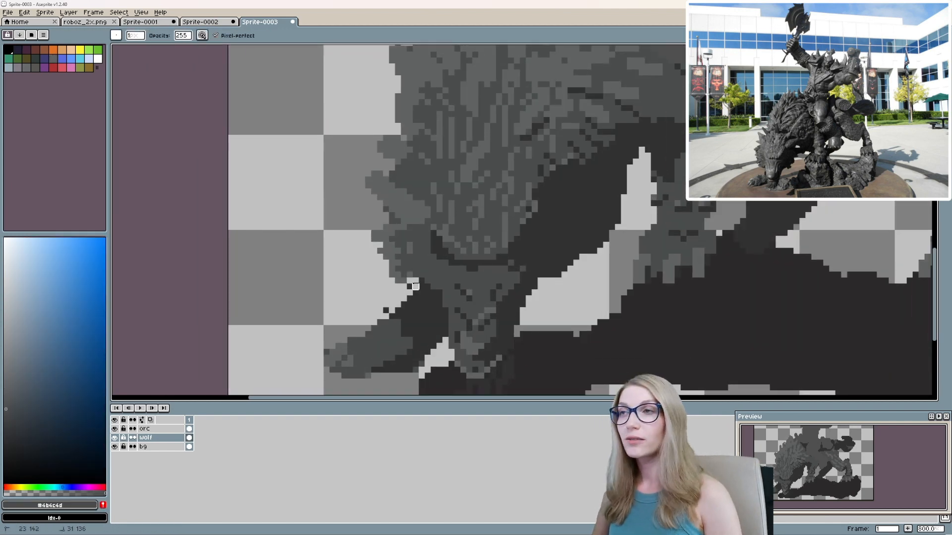
scroll(406, 312, "down", 4)
scroll(405, 326, "up", 3)
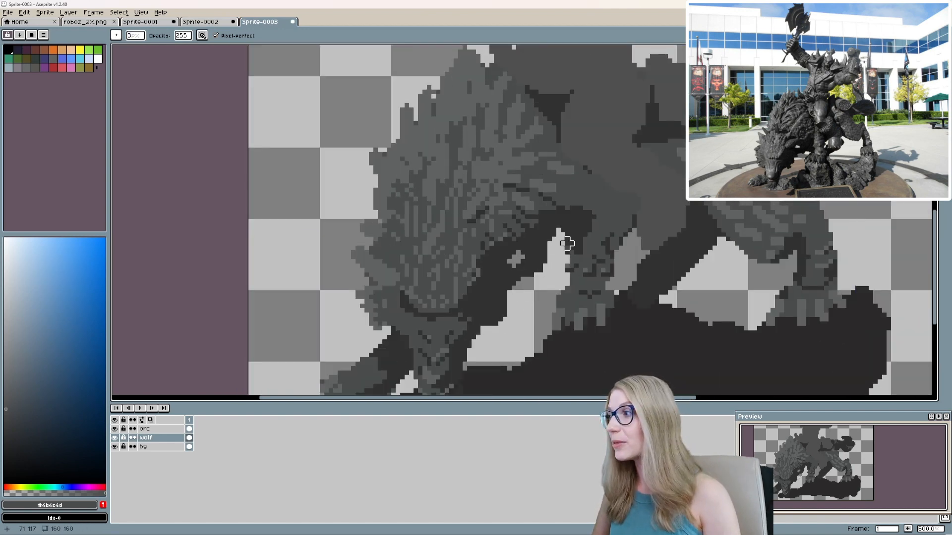
Reshape the wolf's chest and the gap beside its standing foreleg with alternating paint and eraser strokes.
key("b")
left_click(548, 250, "alt")
scroll(562, 260, "down", 5)
mouse_move(566, 257)
left_mouse_down()
mouse_move(654, 277)
mouse_move(586, 270)
mouse_move(564, 292)
left_mouse_up()
scroll(557, 266, "up", 5)
mouse_move(542, 286)
left_mouse_down()
mouse_move(569, 269)
mouse_move(555, 248)
mouse_move(560, 256)
left_mouse_up()
key("e")
key("b")
scroll(567, 248, "down", 4)
scroll(588, 262, "up", 4)
key("e")
scroll(506, 232, "down", 4)
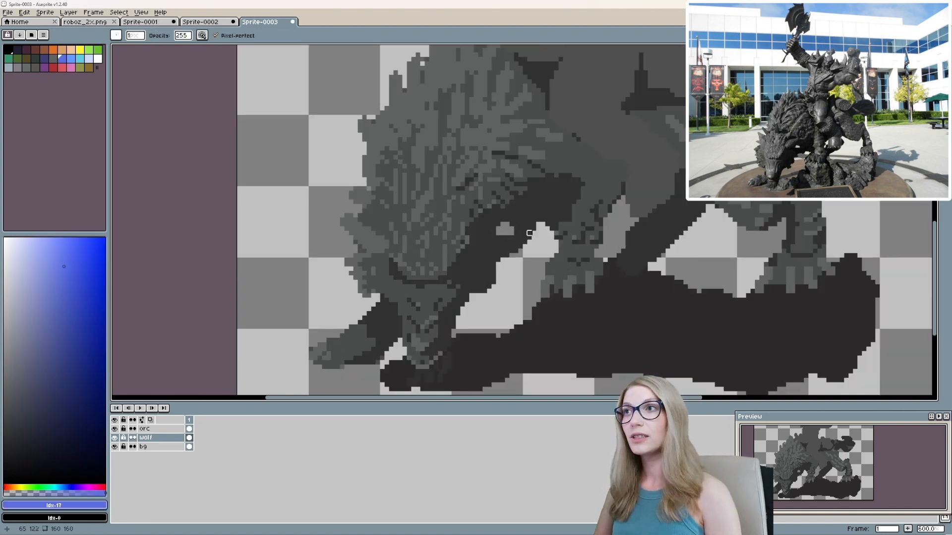
left_click(511, 224, "alt")
key("b")
left_click_drag(511, 224, 503, 228)
key("ctrl+z")
scroll(571, 245, "down", 5)
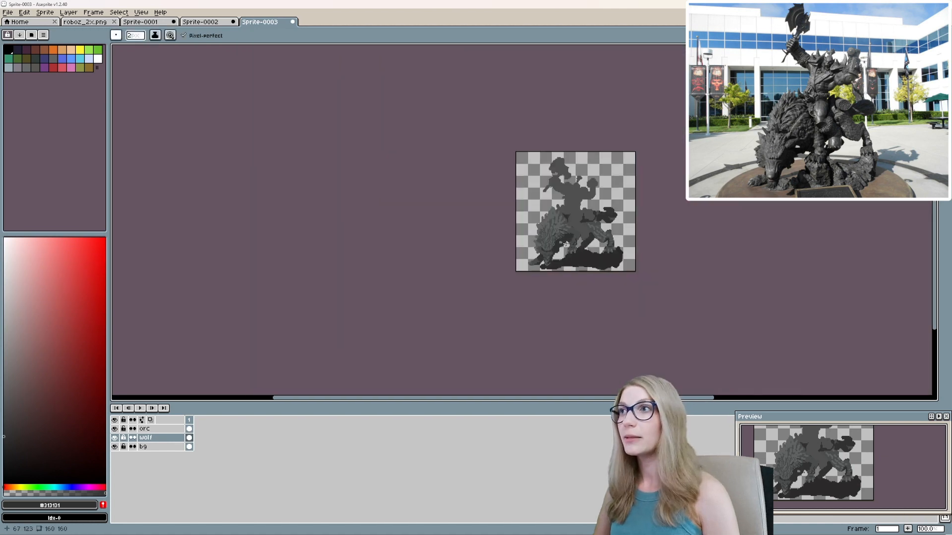
Try a lighter blue-tinted grey as the wolf's mid tone, undo the fill and return to #4b4c4d.
scroll(566, 240, "up", 4)
left_click(432, 266, "alt")
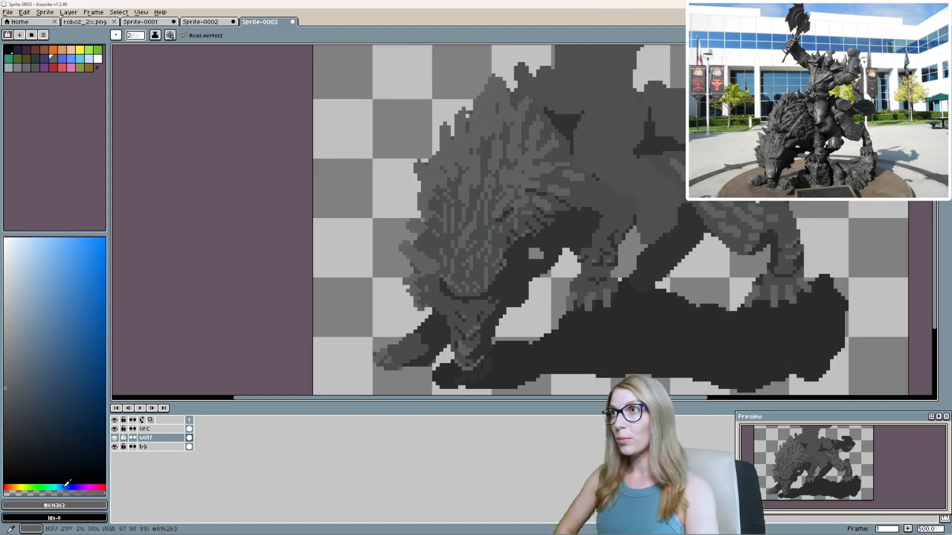
key("g")
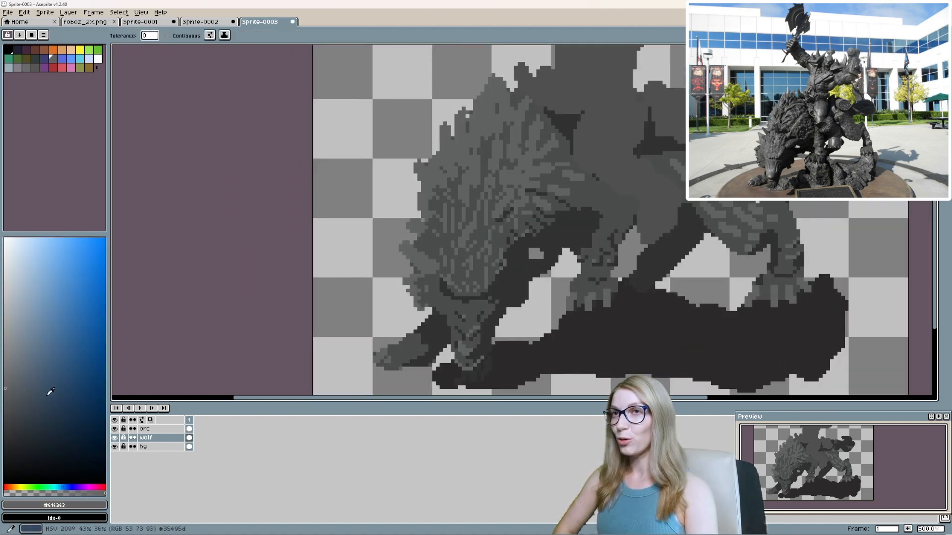
left_click(6, 389)
scroll(383, 298, "up", 4)
left_click(537, 285)
key("ctrl+z")
left_click(6, 409)
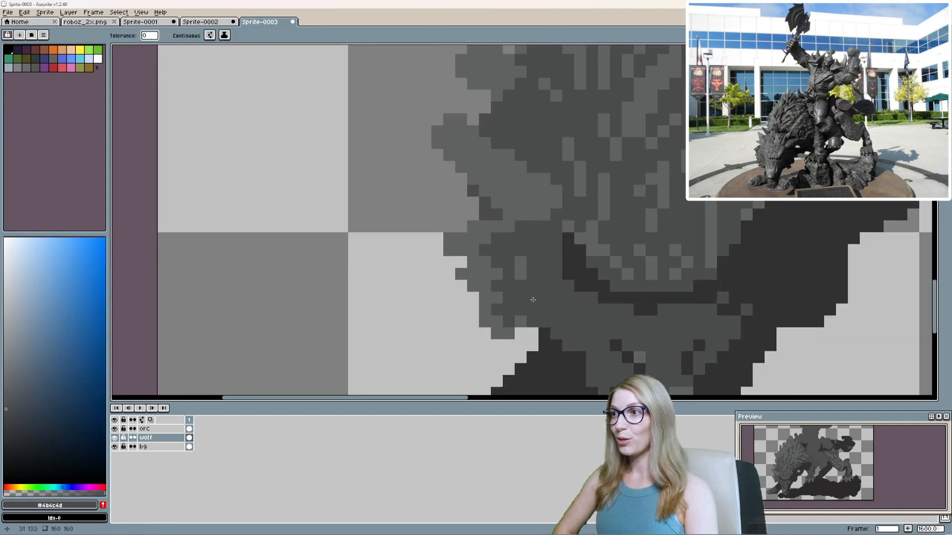
left_click(533, 299, "alt")
Try a pale cyan-grey on the wolf's fur highlights, filling all matching pixels.
left_click(514, 184, "alt")
key("b")
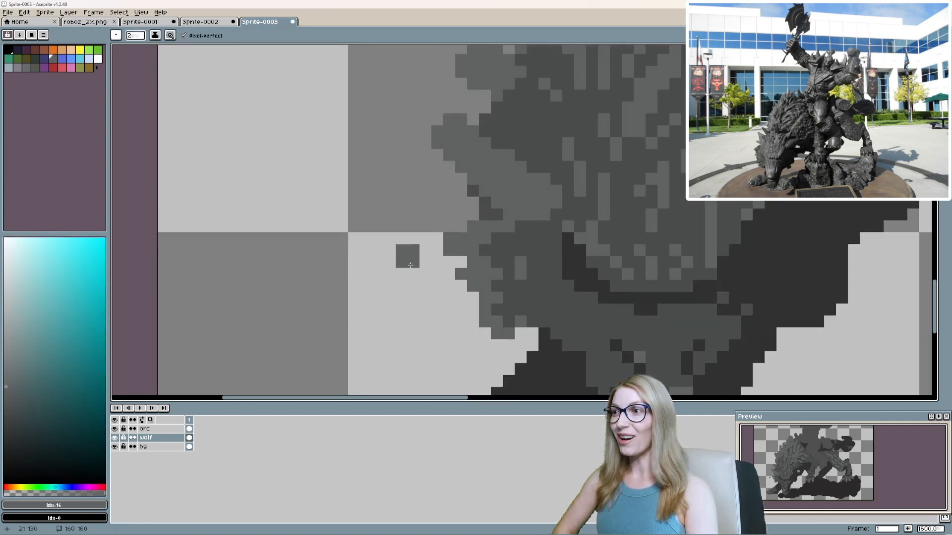
left_click(10, 294)
key("g")
left_click(531, 198)
scroll(354, 245, "down", 2)
Recolour the wolf's pale fur highlights to a medium blue-tinted grey, filling all matching pixels.
left_click(60, 487)
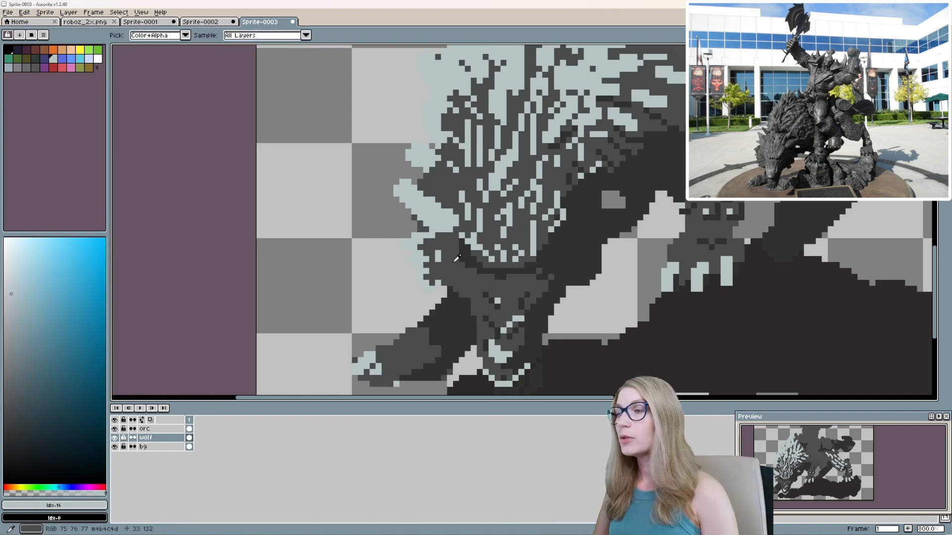
left_click(449, 271, "alt")
left_click(6, 382)
left_click(62, 488)
left_click(437, 222)
scroll(437, 222, "down", 3)
scroll(459, 235, "up", 1)
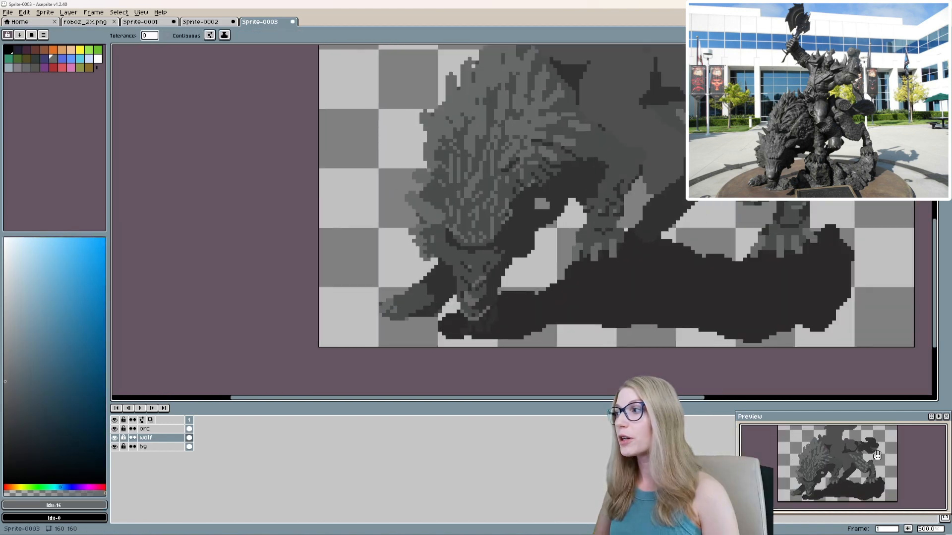
Add two short light-grey highlight strokes beneath the dark line of the wolf's brow.
scroll(478, 285, "up", 3)
scroll(471, 319, "up", 1)
key("b")
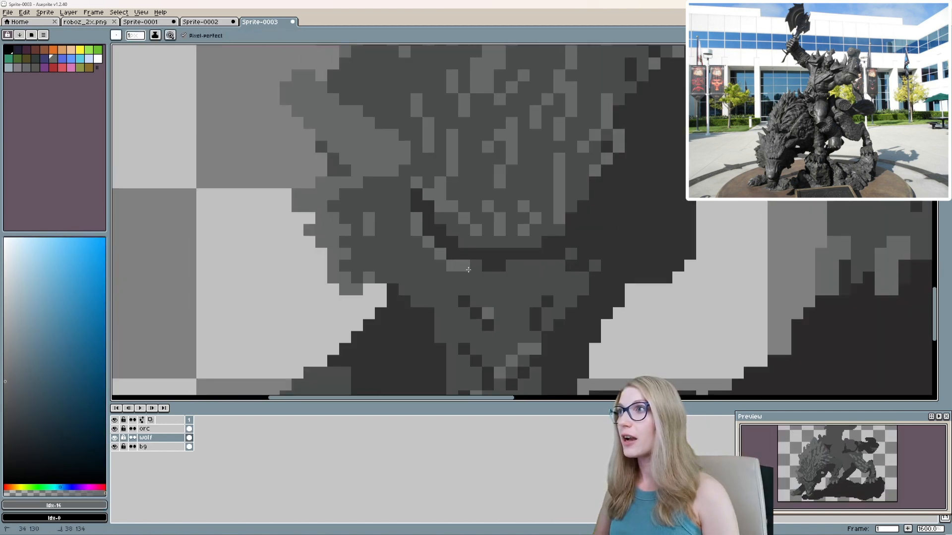
left_click_drag(436, 276, 428, 159)
left_click(528, 278, "alt")
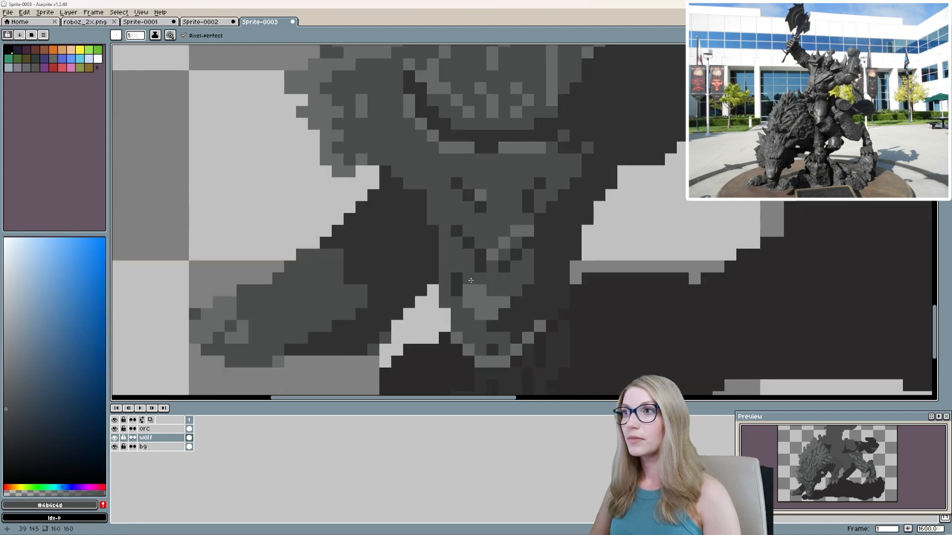
Rework the wolf's lower muzzle and nose with #4b4c4d strokes over the existing shading.
left_click_drag(456, 279, 456, 290)
left_click(518, 284)
mouse_move(493, 326)
left_mouse_down()
mouse_move(528, 303)
mouse_move(527, 316)
left_mouse_up()
scroll(501, 306, "up", 1)
mouse_move(505, 300)
left_mouse_down()
mouse_move(470, 284)
mouse_move(418, 302)
left_mouse_up()
scroll(413, 257, "down", 2)
mouse_move(485, 300)
left_mouse_down()
mouse_move(486, 239)
mouse_move(467, 301)
left_mouse_up()
scroll(446, 283, "up", 2)
mouse_move(446, 284)
left_mouse_down()
mouse_move(487, 303)
mouse_move(469, 292)
left_mouse_up()
scroll(469, 293, "down", 1)
Erase the outer pixels around the wolf's lower muzzle to narrow the jaw and open a gap above the ground.
key("e")
left_click_drag(426, 303, 438, 327)
left_click_drag(544, 328, 449, 327)
left_click_drag(538, 318, 524, 358)
left_click(410, 357)
mouse_move(481, 357)
left_mouse_down()
mouse_move(529, 320)
mouse_move(410, 321)
left_mouse_up()
left_click_drag(411, 332, 422, 333)
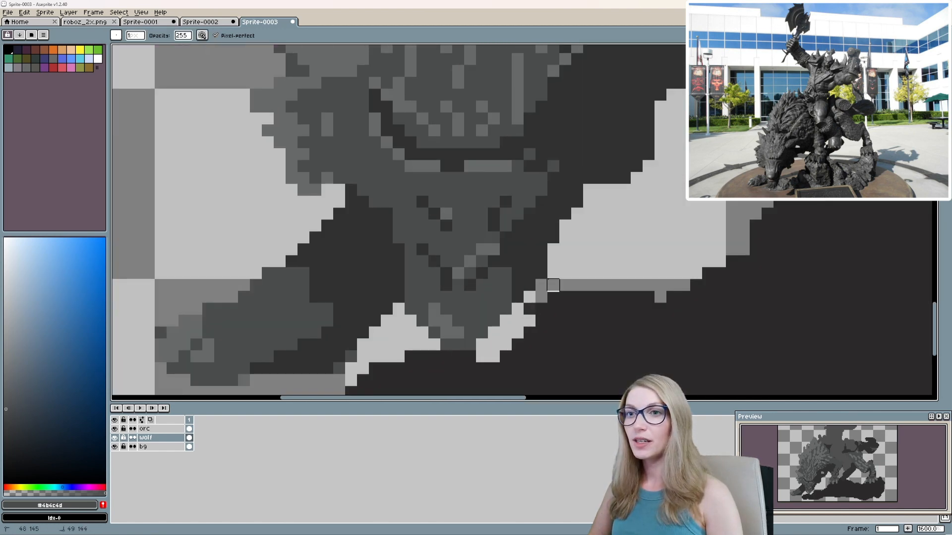
scroll(553, 285, "down", 2)
scroll(512, 281, "up", 2)
Paint over the nose highlights and dark pixels on the lower muzzle with flat #4b4c4d.
key("b")
left_click(509, 323, "alt")
left_click_drag(476, 314, 488, 338)
left_click_drag(500, 337, 476, 326)
scroll(484, 315, "up", 1)
left_click(492, 280)
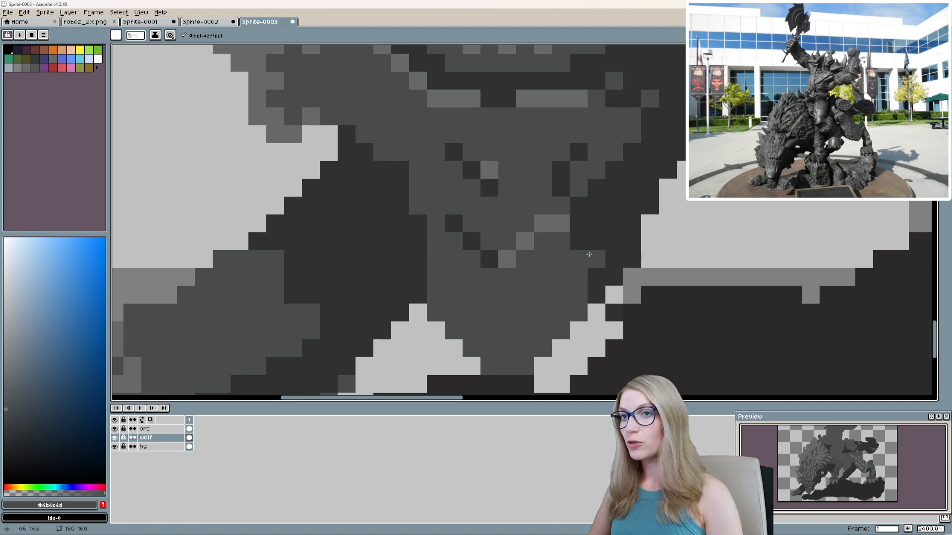
Draw #313131 lines along the muzzle's side and mouth, and add light-grey highlight pixels on the nose.
left_click(588, 254, "alt")
left_click_drag(532, 313, 560, 206)
scroll(558, 277, "down", 1)
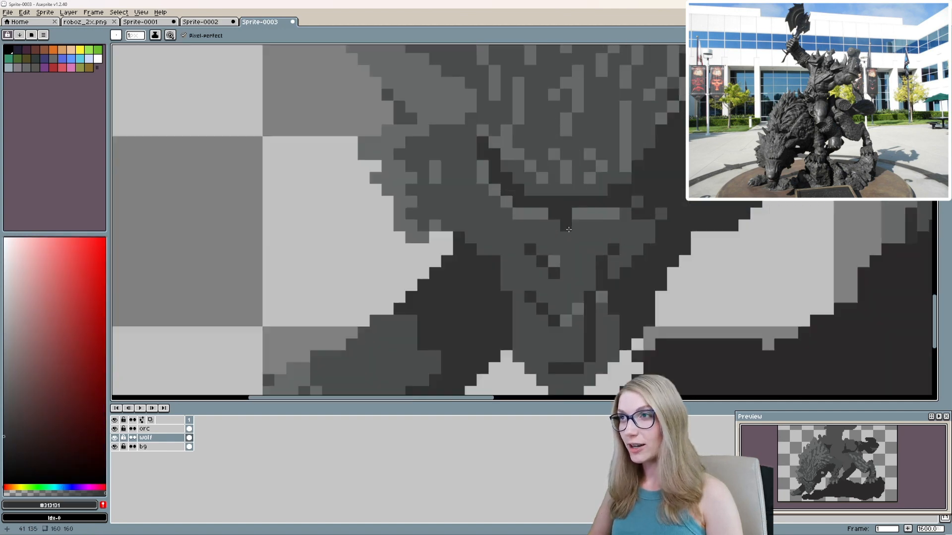
scroll(516, 301, "up", 2)
left_click(538, 235, "alt")
left_click_drag(514, 304, 538, 305)
scroll(485, 296, "down", 4)
scroll(408, 320, "down", 2)
scroll(492, 223, "up", 5)
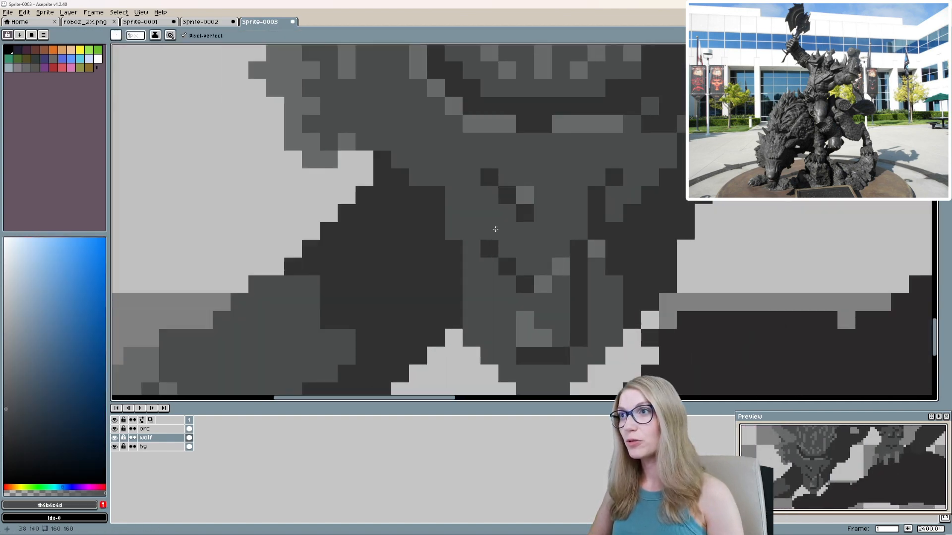
Cover the diagonal dark marks on the muzzle, enlarge the light-grey nose highlight and darken the pixels beneath it.
scroll(496, 258, "down", 5)
scroll(524, 275, "up", 5)
left_click_drag(524, 274, 506, 289)
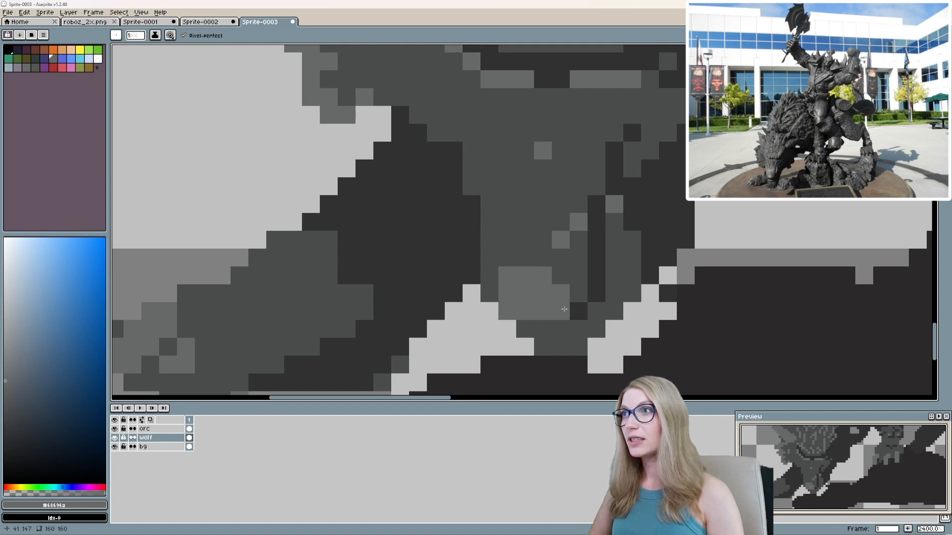
left_click(568, 326, "alt")
left_click(612, 293, "alt")
left_click(597, 277, "alt")
Recolour the wolf's darkest shadow areas to the deeper grey #242425, filling all matching pixels.
left_click(53, 58)
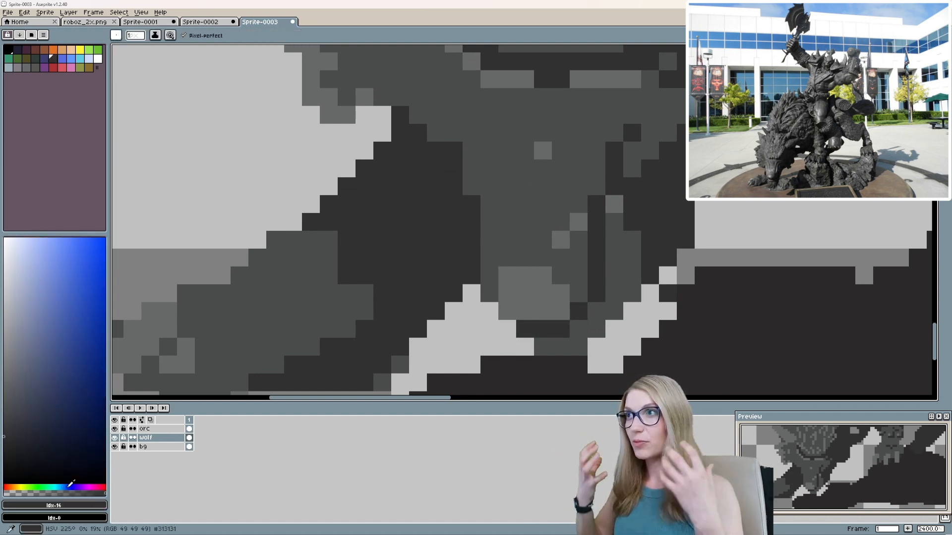
left_click(4, 456)
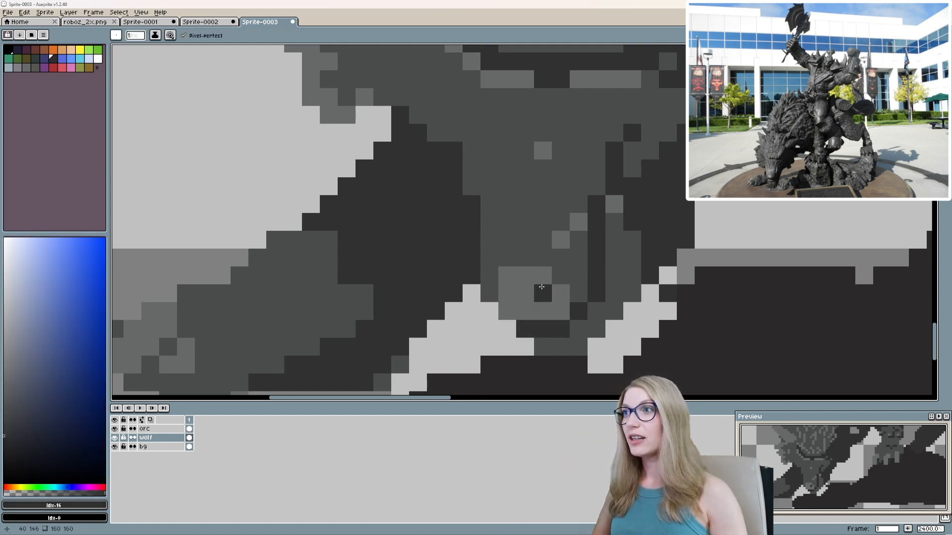
key("g")
scroll(597, 267, "down", 2)
scroll(597, 267, "up", 2)
left_click(597, 267, "alt")
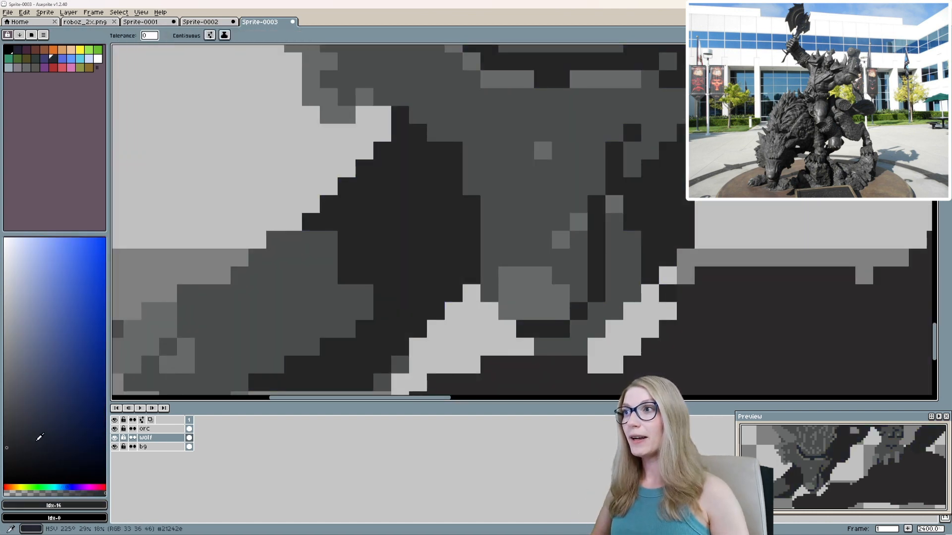
Shade the right side of the wolf's face beneath the brow with #414141 pixels.
left_click(6, 412)
left_click(5, 430)
left_click(4, 422)
scroll(587, 244, "down", 4)
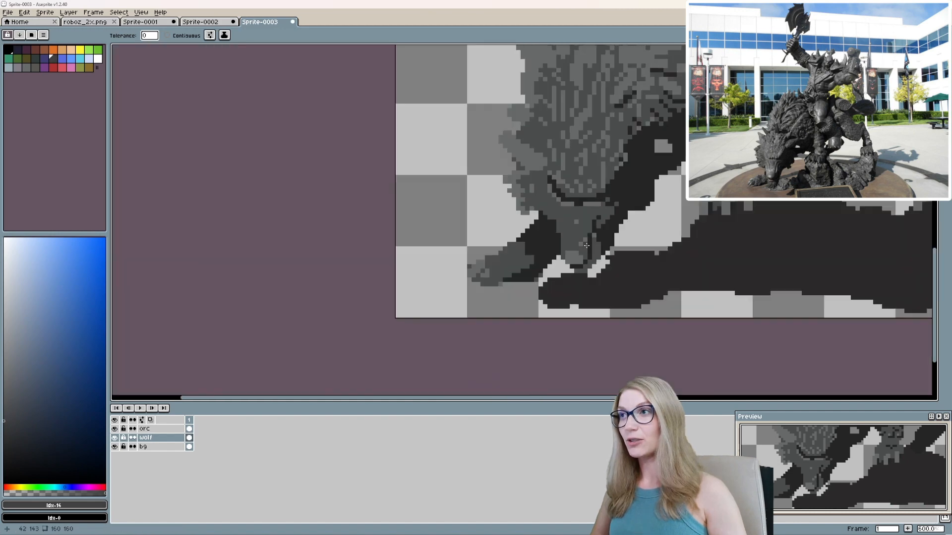
scroll(586, 245, "up", 2)
key("b")
scroll(578, 263, "up", 2)
mouse_move(575, 265)
left_mouse_down()
mouse_move(591, 319)
mouse_move(579, 367)
left_mouse_up()
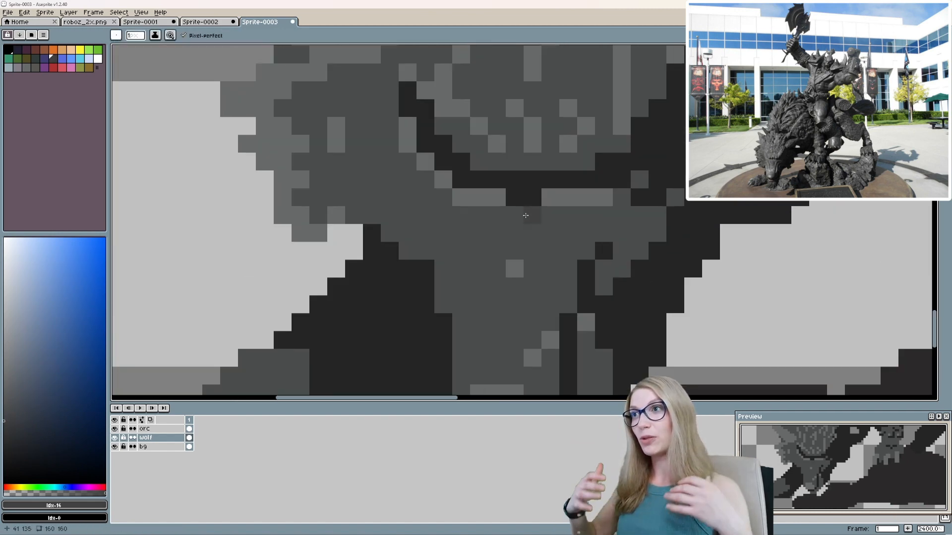
left_click_drag(535, 250, 556, 248)
left_click_drag(633, 237, 580, 271)
left_click(588, 232, "alt")
left_click_drag(569, 233, 551, 232)
left_click(588, 214)
left_click(588, 261, "alt")
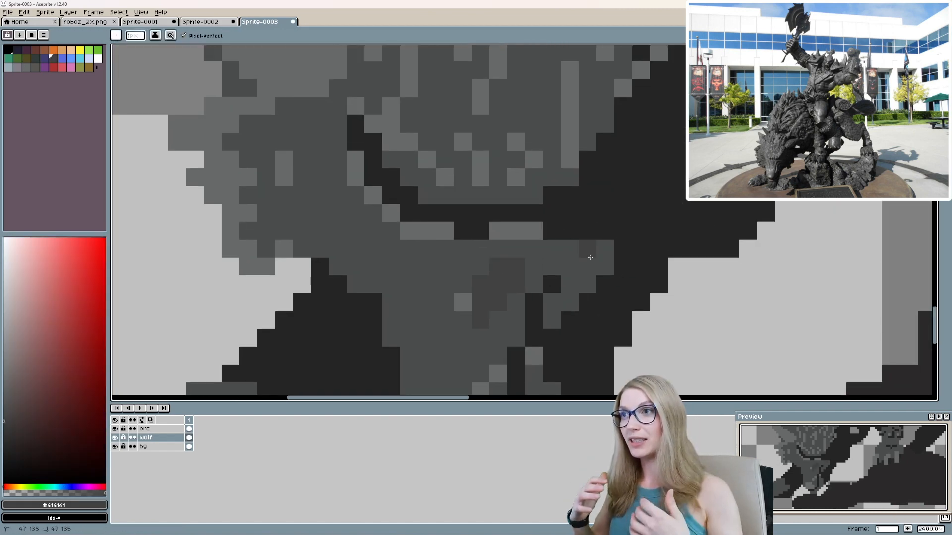
mouse_move(598, 251)
left_mouse_down()
mouse_move(545, 284)
mouse_move(569, 301)
left_mouse_up()
Erase the surplus pixels beside the wolf's jaw to separate the muzzle from the dark shape behind it.
scroll(562, 293, "down", 6)
scroll(560, 289, "up", 6)
left_click(582, 277, "alt")
mouse_move(620, 216)
left_mouse_down()
mouse_move(570, 260)
mouse_move(620, 199)
left_mouse_up()
scroll(600, 274, "down", 3)
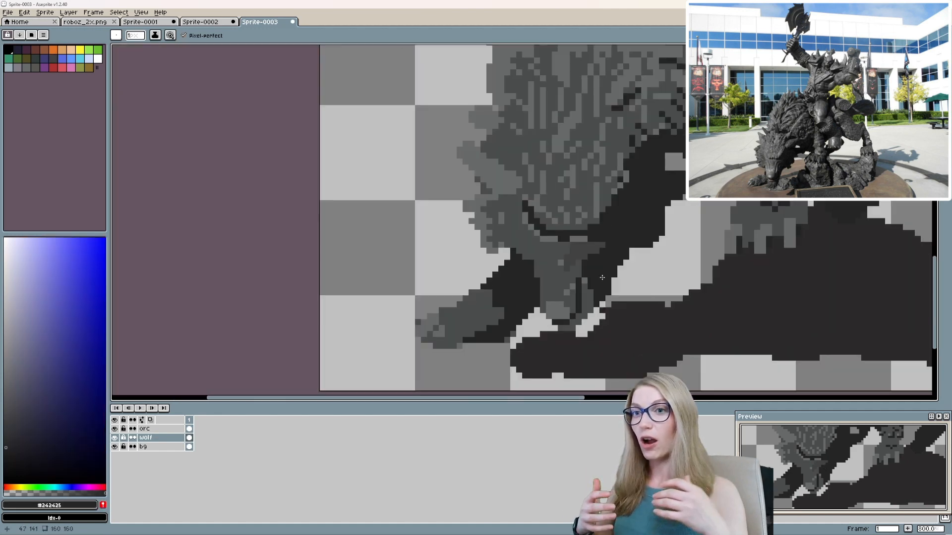
scroll(615, 304, "up", 2)
key("e")
left_click_drag(598, 282, 577, 307)
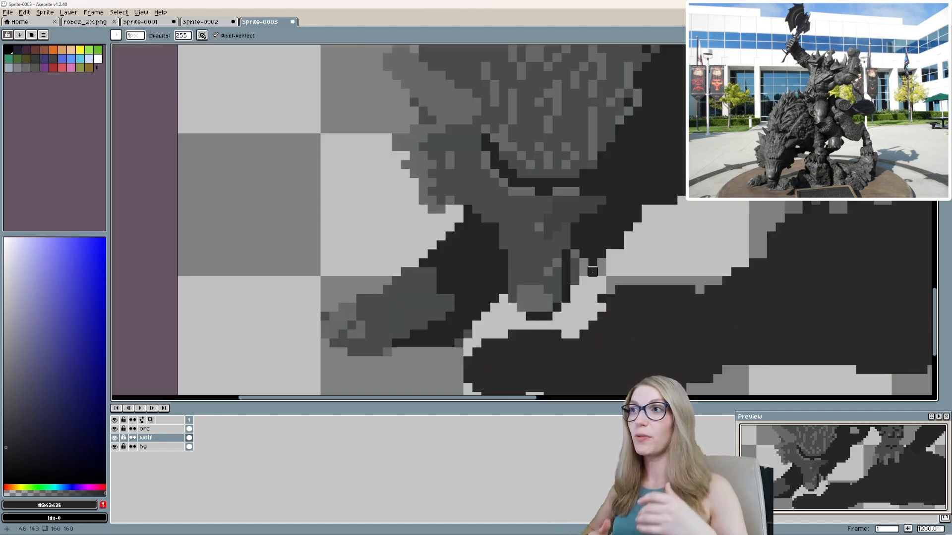
scroll(592, 271, "down", 2)
scroll(571, 282, "up", 1)
scroll(556, 288, "down", 1)
scroll(541, 294, "up", 1)
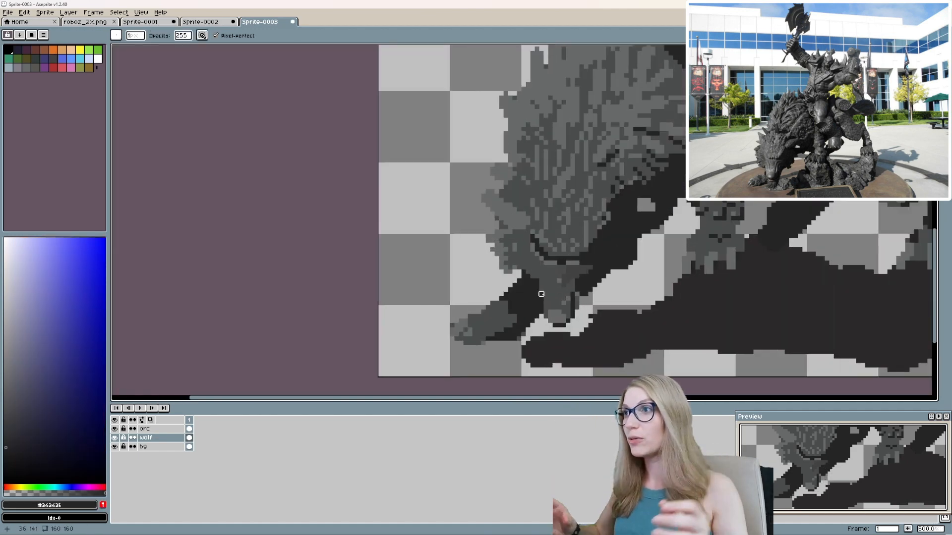
Darken the shading patch beneath the right brow to #333334.
scroll(579, 275, "up", 2)
left_click(370, 340, "alt")
left_click(582, 284, "alt")
left_click(53, 58)
key("b")
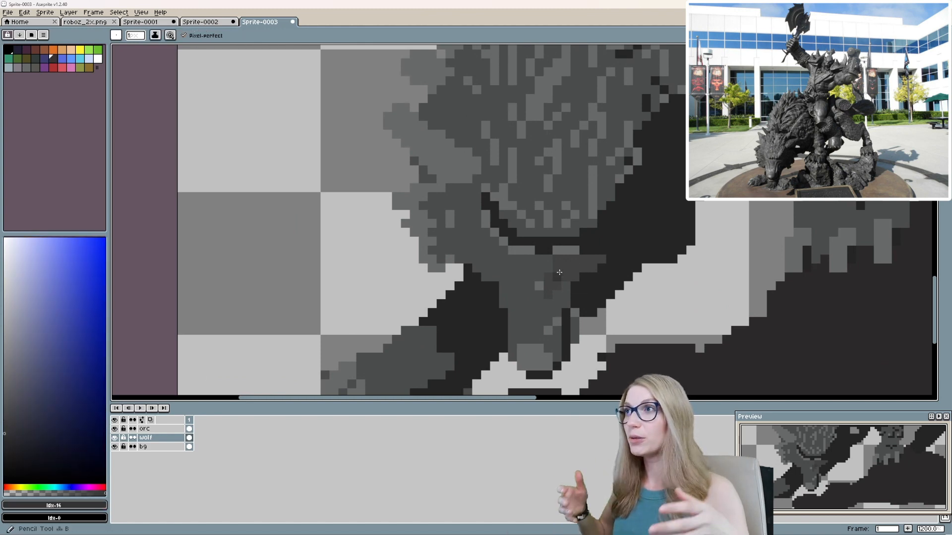
scroll(548, 253, "up", 1)
left_click(547, 249, "alt")
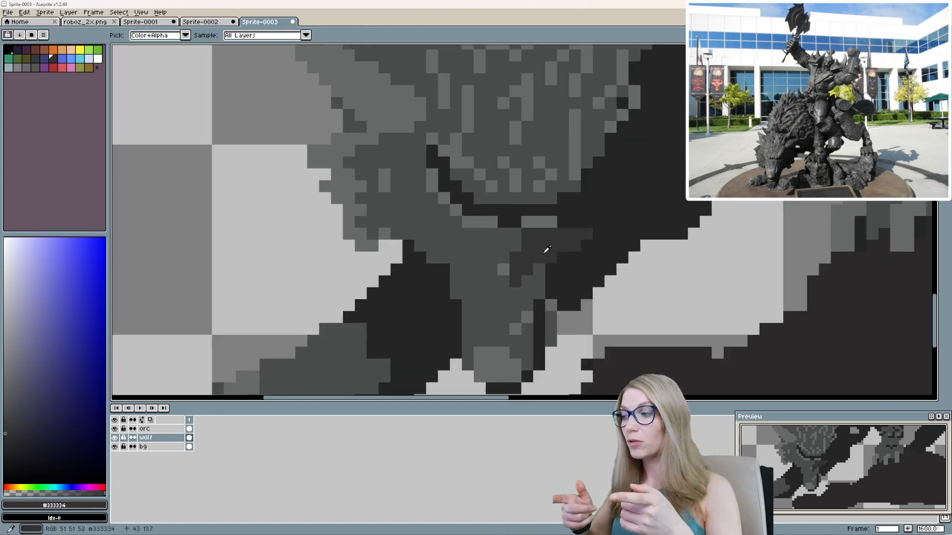
left_click(516, 239, "alt")
Recolour the wolf's fur and face highlights to a bluer medium grey, filling all matching pixels.
key("g")
left_click(491, 222, "alt")
scroll(481, 222, "up", 2)
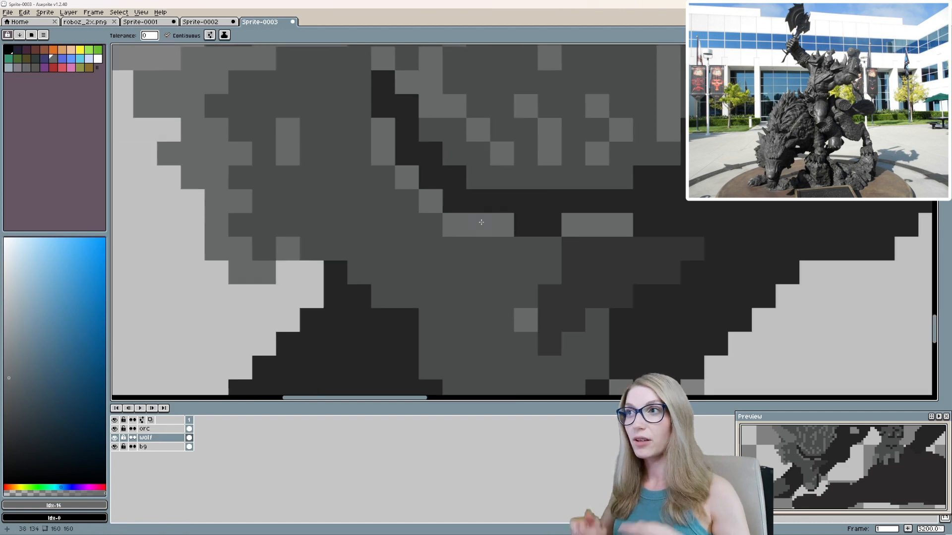
scroll(481, 222, "down", 5)
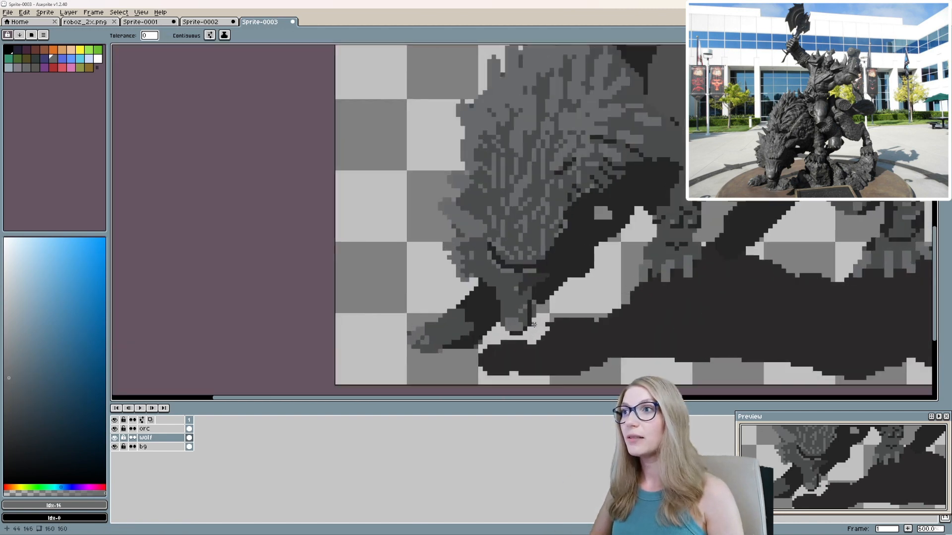
scroll(534, 325, "up", 1)
scroll(437, 294, "down", 1)
Recolour the wolf's darkest shadows to a slightly lighter dark grey, including the line along the muzzle.
scroll(438, 295, "up", 1)
scroll(614, 300, "up", 1)
scroll(488, 290, "down", 1)
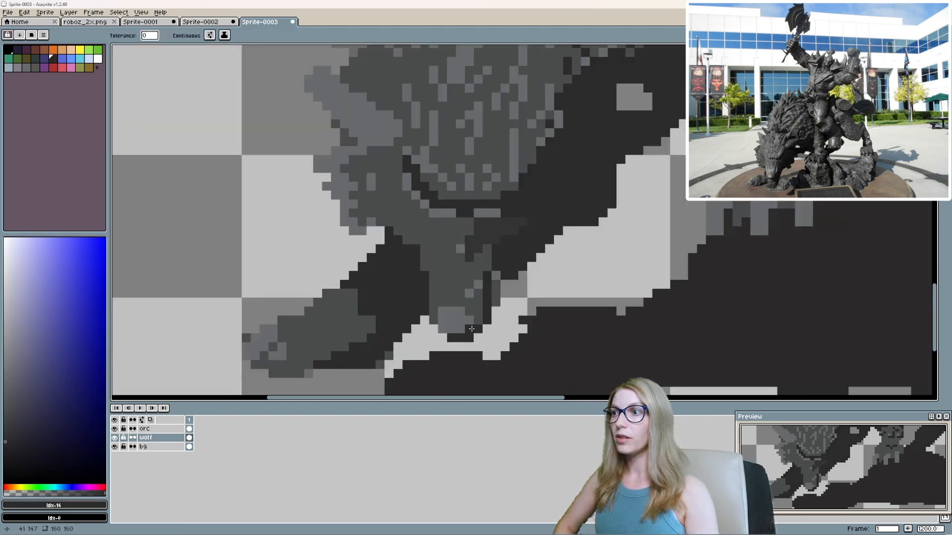
left_click(496, 290)
Shade around the wolf's nose with dark-grey pixels along its side and underside, and add a nostril pixel.
key("b")
scroll(585, 246, "down", 1)
scroll(573, 259, "up", 2)
scroll(523, 294, "down", 1)
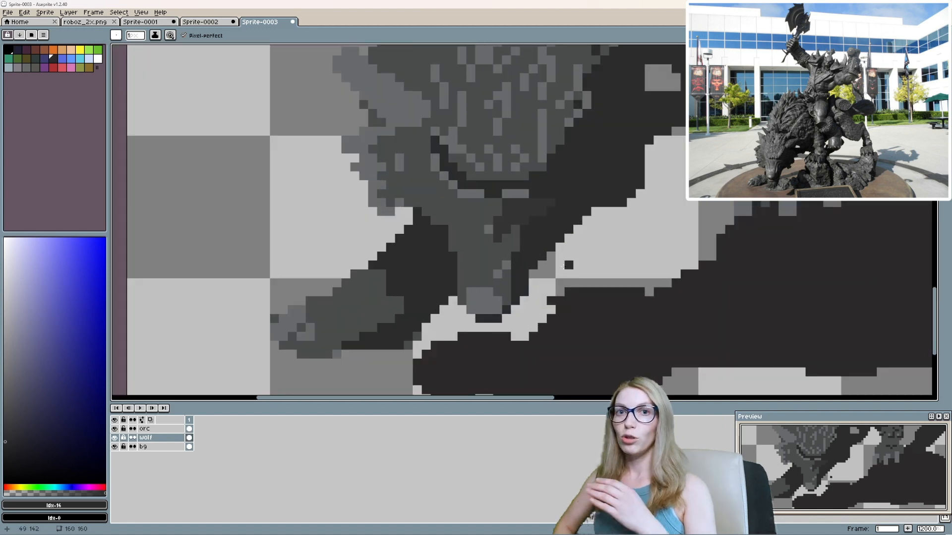
scroll(562, 266, "up", 3)
left_click(452, 319)
scroll(452, 318, "up", 1)
mouse_move(454, 304)
left_mouse_down()
mouse_move(506, 281)
mouse_move(444, 294)
mouse_move(438, 256)
left_mouse_up()
scroll(529, 327, "down", 1)
scroll(580, 323, "down", 2)
scroll(520, 300, "up", 3)
left_click(590, 281)
left_click(565, 251, "alt")
mouse_move(591, 296)
left_mouse_down()
mouse_move(559, 279)
mouse_move(584, 313)
left_mouse_up()
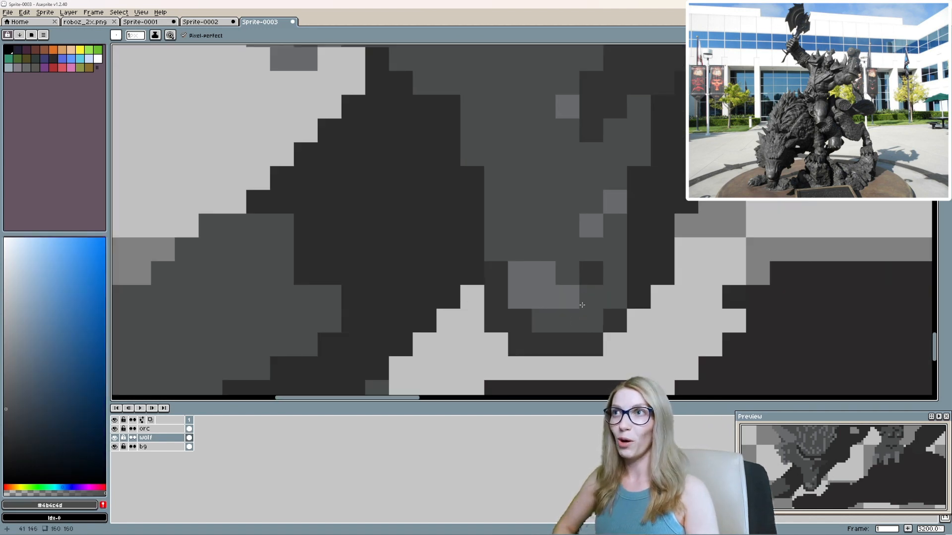
Paint over the nose highlight and the shading on the muzzle's left edge with #4b4c4d.
left_click(602, 322, "alt")
scroll(595, 308, "down", 2)
scroll(525, 278, "up", 1)
left_click(495, 238, "alt")
mouse_move(491, 260)
left_mouse_down()
mouse_move(518, 313)
mouse_move(491, 309)
left_mouse_up()
left_click(517, 288, "alt")
scroll(630, 297, "down", 7)
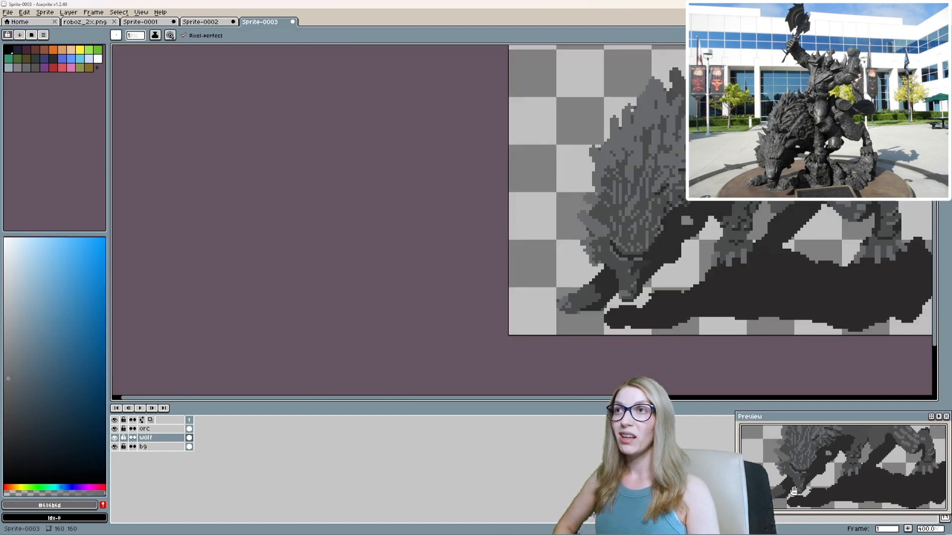
left_click_drag(639, 298, 476, 296)
scroll(552, 302, "up", 5)
left_click(515, 319, "alt")
Lighten the shading beneath the wolf's right brow to #3d3d3e with a fill.
left_click(535, 314, "alt")
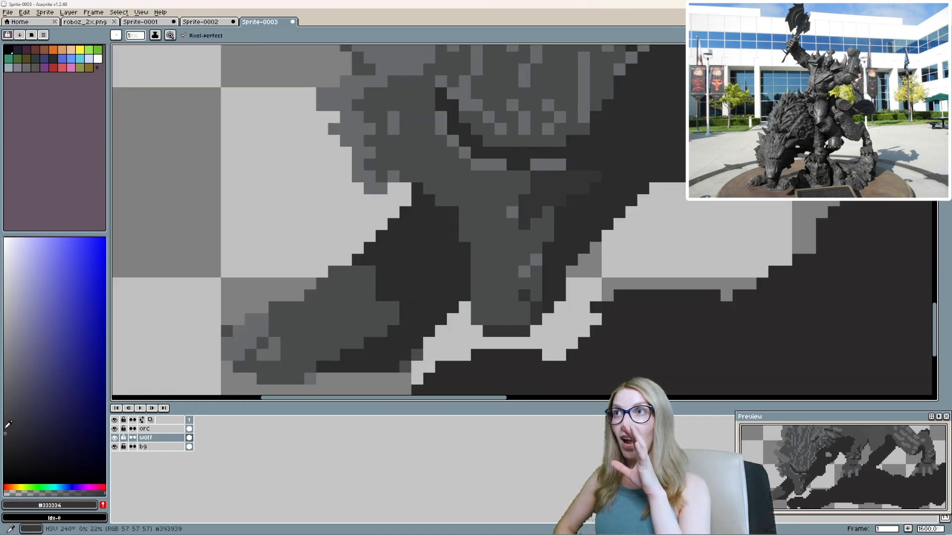
key("g")
left_click(550, 195)
scroll(544, 184, "down", 2)
scroll(549, 196, "up", 2)
Try #2b2b2b pixels for the wolf's eye and nostrils on the muzzle.
key("b")
left_click(567, 218, "alt")
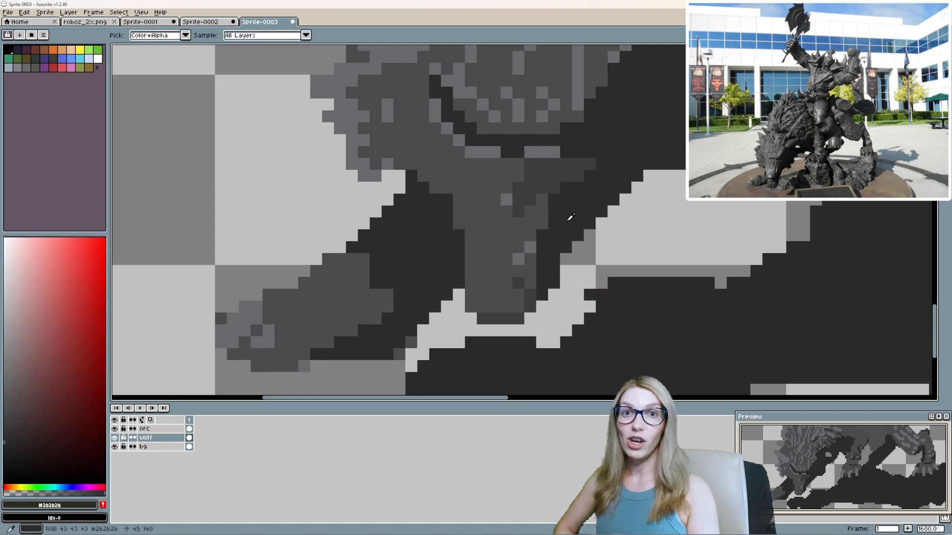
left_click_drag(578, 176, 537, 203)
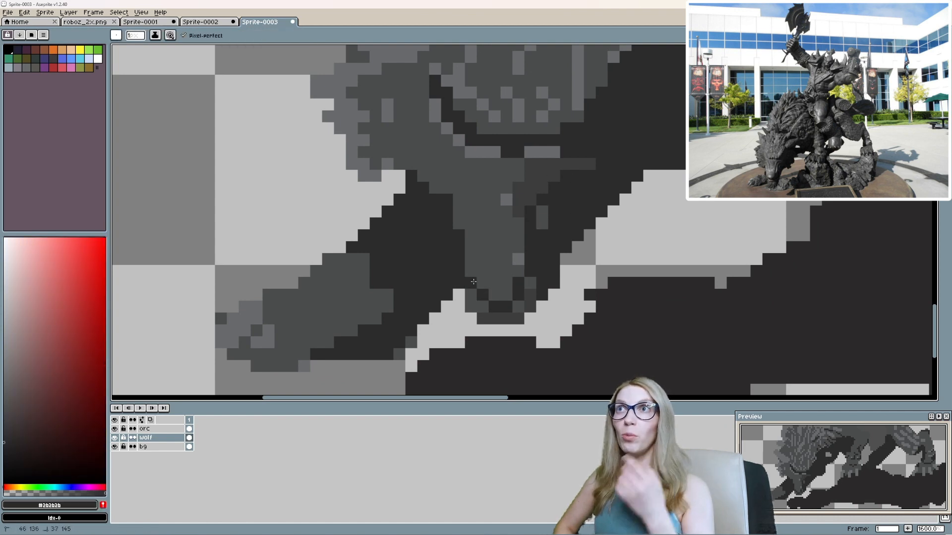
Break up the solid dark brow line with mid-grey fur pixels.
scroll(515, 204, "up", 2)
left_click(519, 199, "alt")
scroll(521, 188, "down", 2)
scroll(516, 203, "up", 2)
Rework the wolf's brow with #3d3d3e pixels and extend the dark shadow inward beneath the right brow.
left_click(537, 206, "alt")
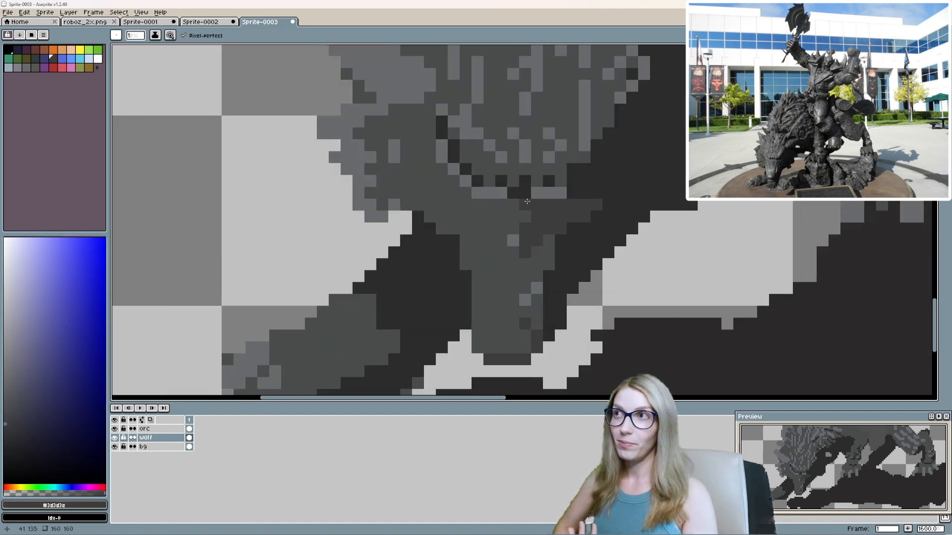
scroll(540, 233, "up", 1)
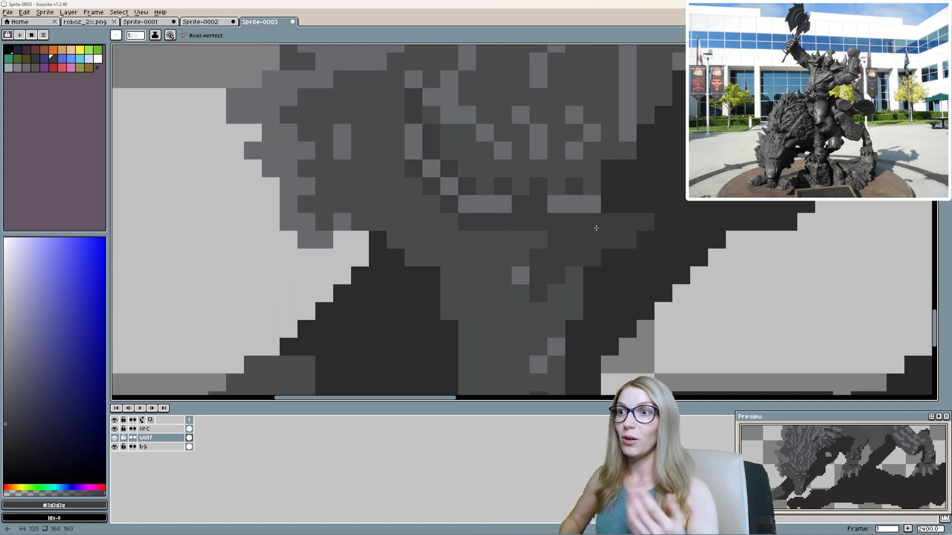
left_click(616, 211, "alt")
left_click_drag(572, 191, 535, 192)
left_click_drag(548, 201, 508, 279)
left_click(506, 287, "alt")
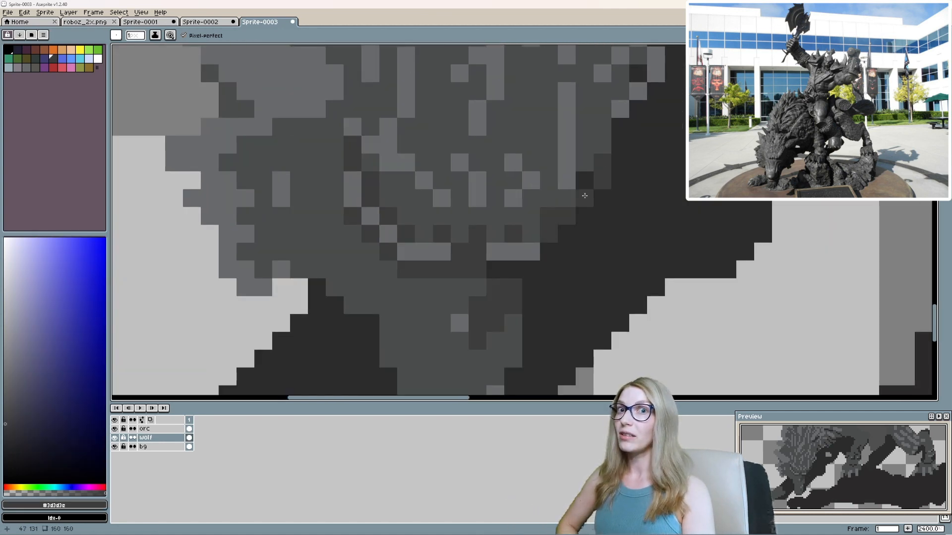
scroll(585, 196, "down", 3)
Recolour the wolf's dark shadow areas to #303031 with a fill.
left_click(603, 225, "alt")
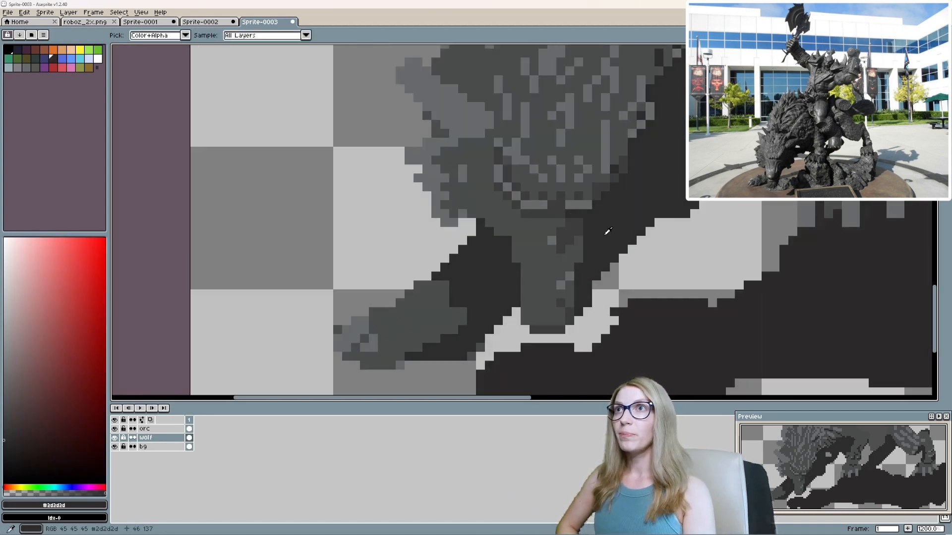
key("g")
left_click(520, 227, "alt")
left_click(517, 205, "alt")
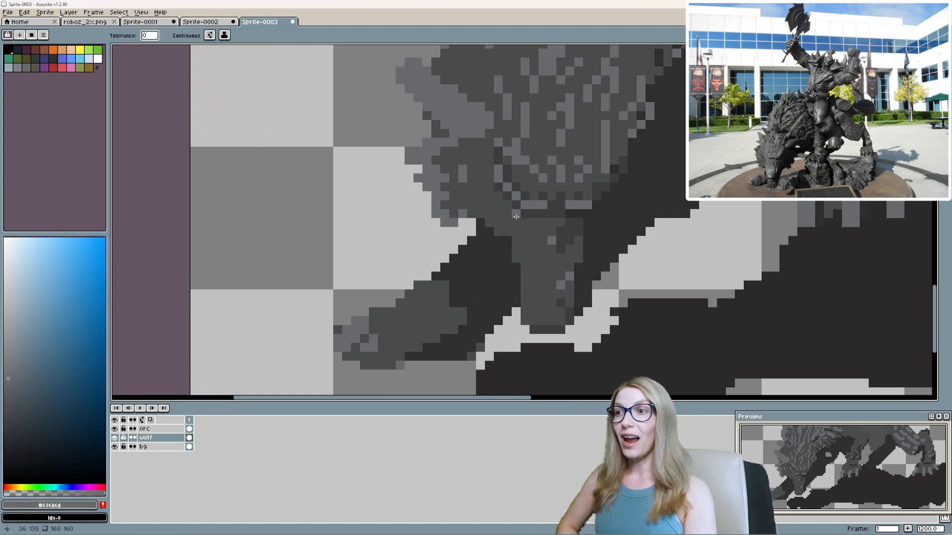
scroll(542, 199, "down", 2)
scroll(542, 283, "up", 3)
Try #3d3d3e pixels around the wolf's nostrils and nose tip.
left_click(541, 282, "alt")
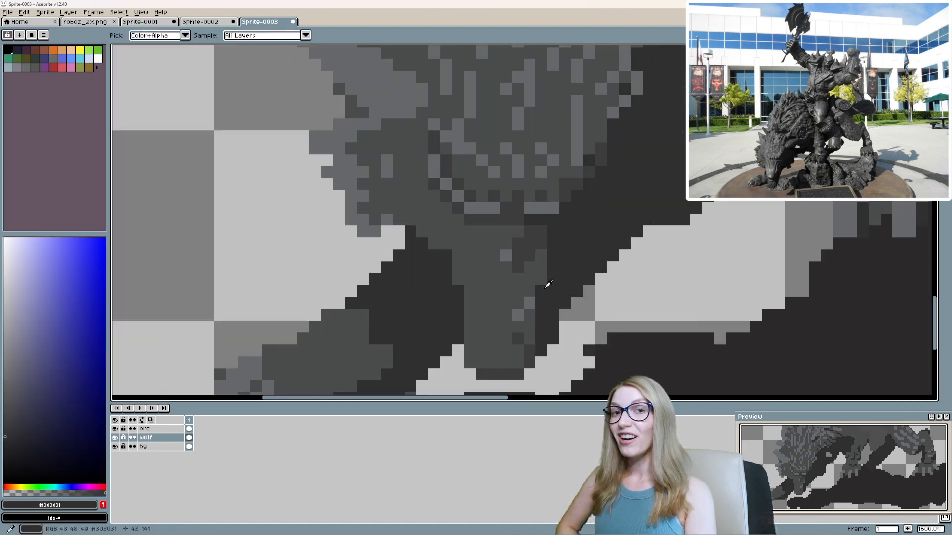
left_click(514, 352)
key("ctrl+z")
key("b")
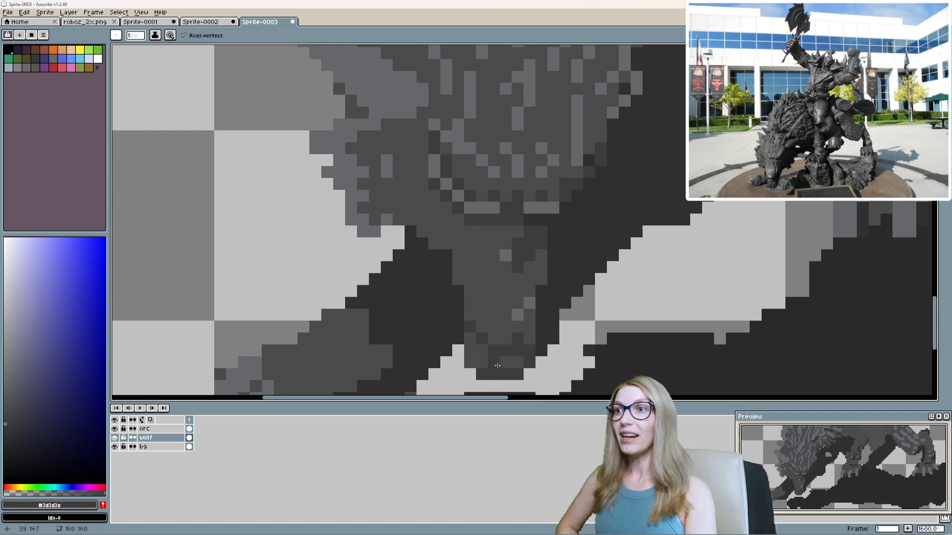
scroll(498, 369, "up", 2)
key("ctrl+z")
key("ctrl+z")
Redraw the wolf's nose as a light grey block framed by darker grey pixels.
mouse_move(437, 291)
left_mouse_down()
mouse_move(466, 317)
mouse_move(508, 314)
left_mouse_up()
left_click(532, 243, "alt")
left_click_drag(437, 338, 509, 338)
mouse_move(462, 262)
left_mouse_down()
mouse_move(461, 313)
mouse_move(485, 297)
left_mouse_up()
left_click_drag(534, 306, 532, 331)
mouse_move(506, 345)
left_mouse_down()
mouse_move(501, 283)
mouse_move(518, 199)
left_mouse_up()
scroll(449, 291, "down", 2)
left_click(476, 283, "alt")
left_click(490, 296)
scroll(486, 296, "up", 2)
left_click(495, 340, "alt")
Shade the right side of the wolf's muzzle with darker grey pixels.
scroll(545, 232, "down", 4)
scroll(534, 201, "up", 3)
left_click(525, 283, "alt")
mouse_move(537, 274)
left_mouse_down()
mouse_move(542, 233)
mouse_move(555, 222)
left_mouse_up()
left_click(519, 256)
scroll(501, 292, "down", 3)
scroll(500, 341, "up", 3)
scroll(605, 319, "down", 4)
scroll(604, 274, "up", 2)
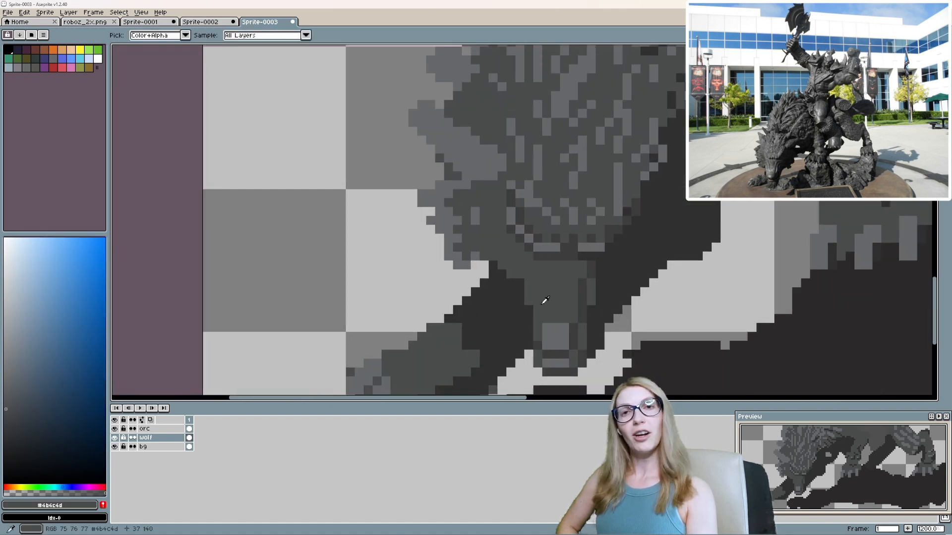
Extend the wolf's left cheek with #4b4c4d and add light grey highlight lines along the muzzle.
left_click_drag(521, 294, 475, 266)
left_click(545, 309, "alt")
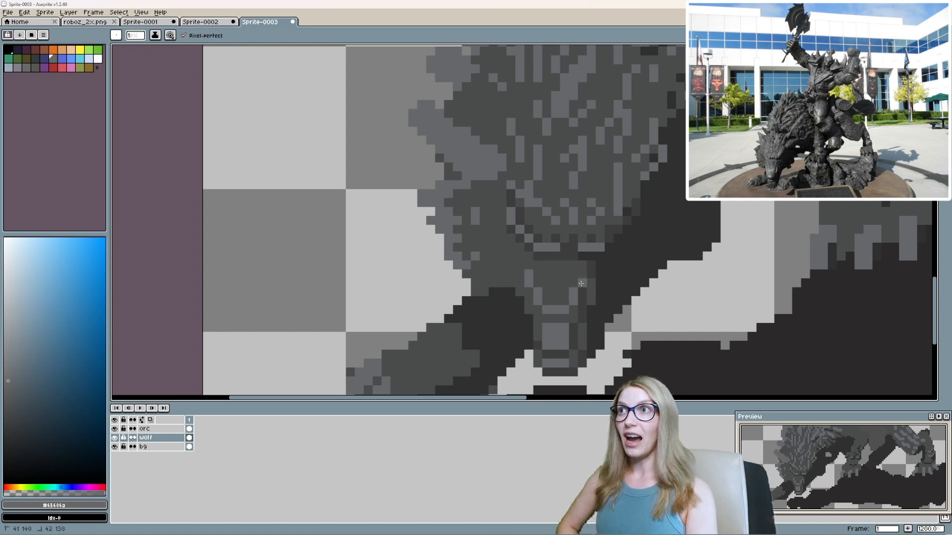
scroll(595, 342, "up", 1)
Darken the muzzle's lower right edge with #3d3d3e and #303031 pixels.
left_click(596, 346, "alt")
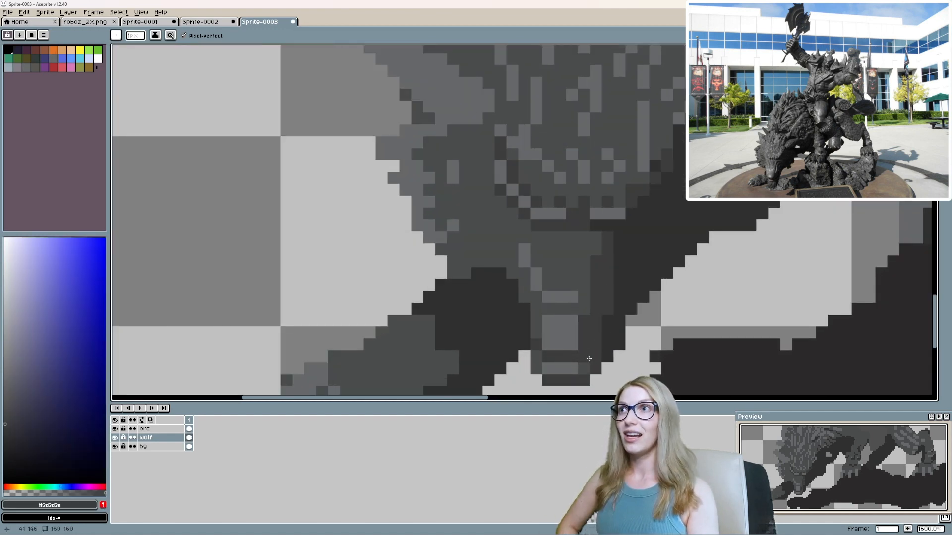
left_click_drag(608, 365, 639, 345)
scroll(651, 327, "down", 5)
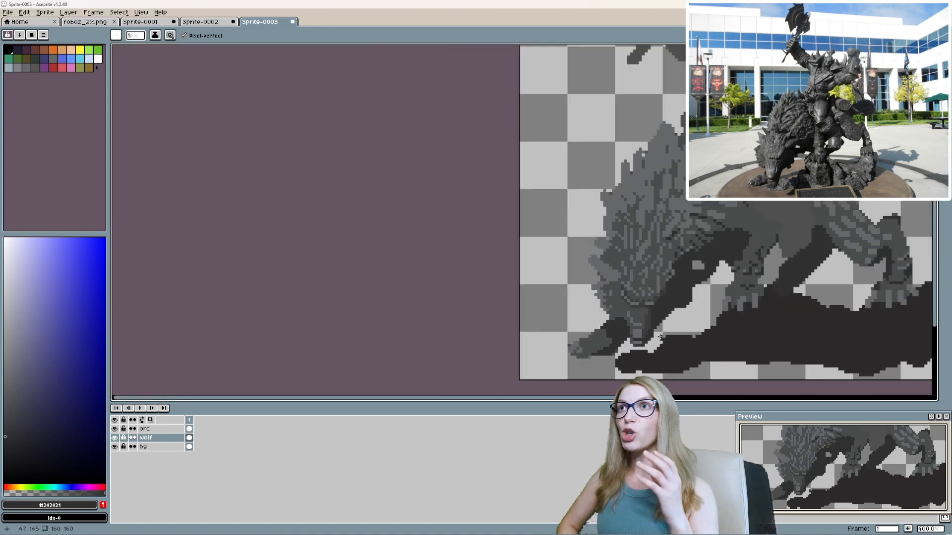
scroll(654, 331, "up", 5)
key("e")
scroll(659, 337, "down", 2)
scroll(689, 348, "up", 2)
key("b")
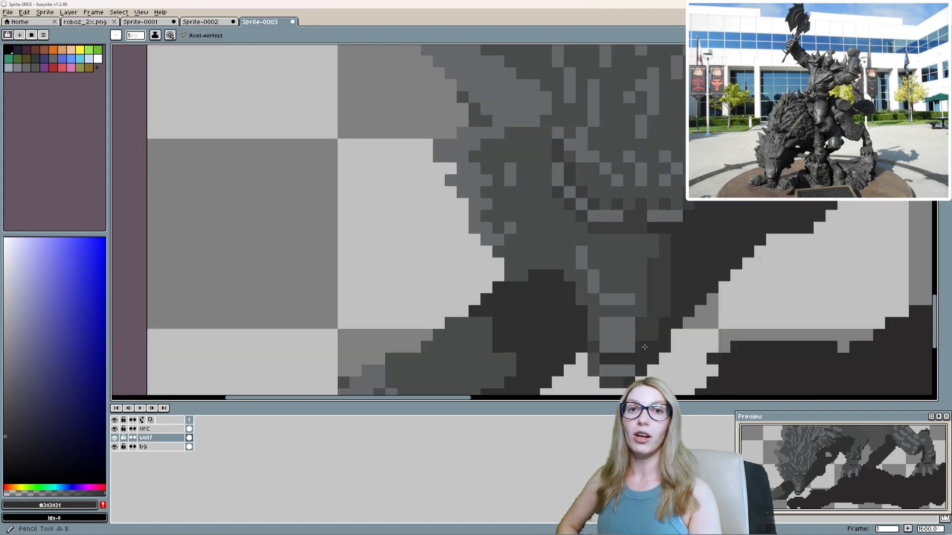
Carve dark nostrils into the nose block, reducing its light grey area to a T-shape.
scroll(703, 349, "up", 2)
mouse_move(624, 387)
left_mouse_down()
mouse_move(619, 365)
mouse_move(669, 306)
left_mouse_up()
left_click(600, 271, "alt")
left_click_drag(587, 299, 550, 288)
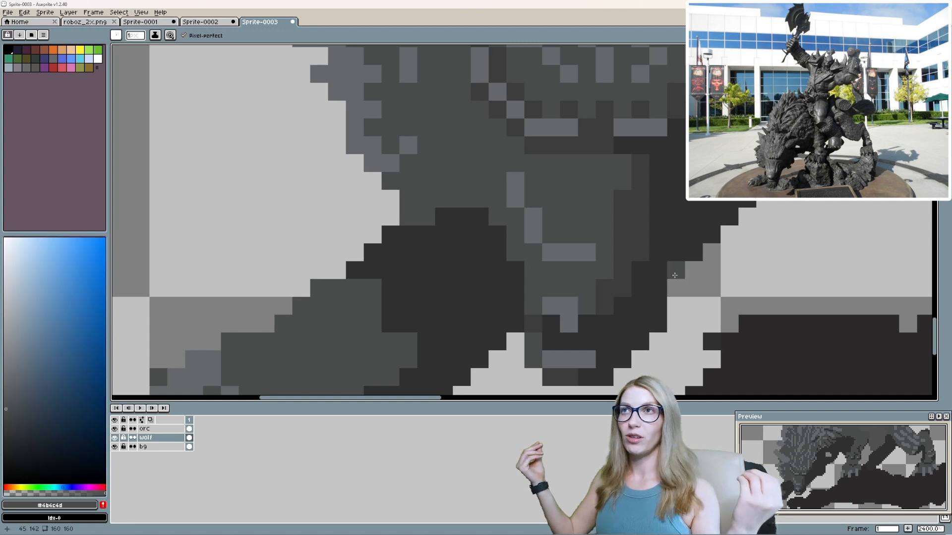
scroll(636, 270, "down", 1)
left_click(592, 293, "alt")
left_click(602, 285, "alt")
left_click(602, 305)
left_click(594, 293, "alt")
left_click(591, 317)
left_click(603, 294)
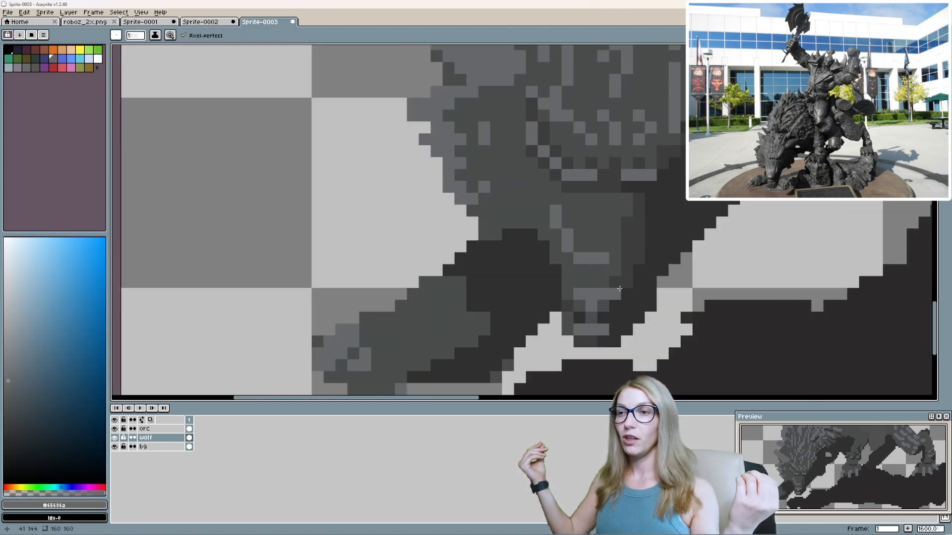
Rework the light grey highlight running down the left side of the muzzle bridge.
left_click(598, 248, "alt")
mouse_move(603, 270)
left_mouse_down()
mouse_move(591, 270)
mouse_move(590, 258)
left_mouse_up()
scroll(571, 291, "down", 2)
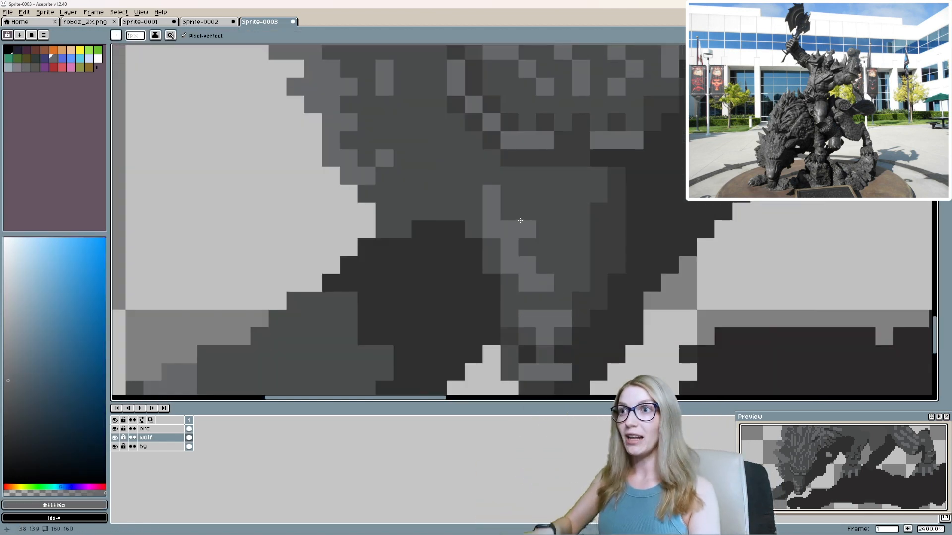
scroll(603, 306, "down", 3)
scroll(603, 306, "up", 6)
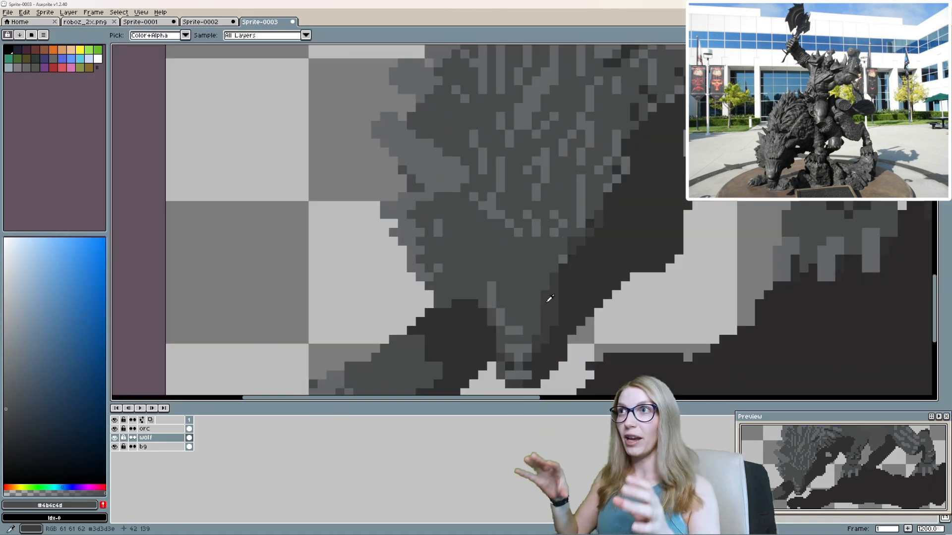
Paint over the wolf's brow lines with #4b4c4d and shade beneath the left cheek with #3d3d3e.
left_click(547, 303, "alt")
left_click_drag(547, 303, 544, 344)
left_click(503, 278, "alt")
left_click(503, 266)
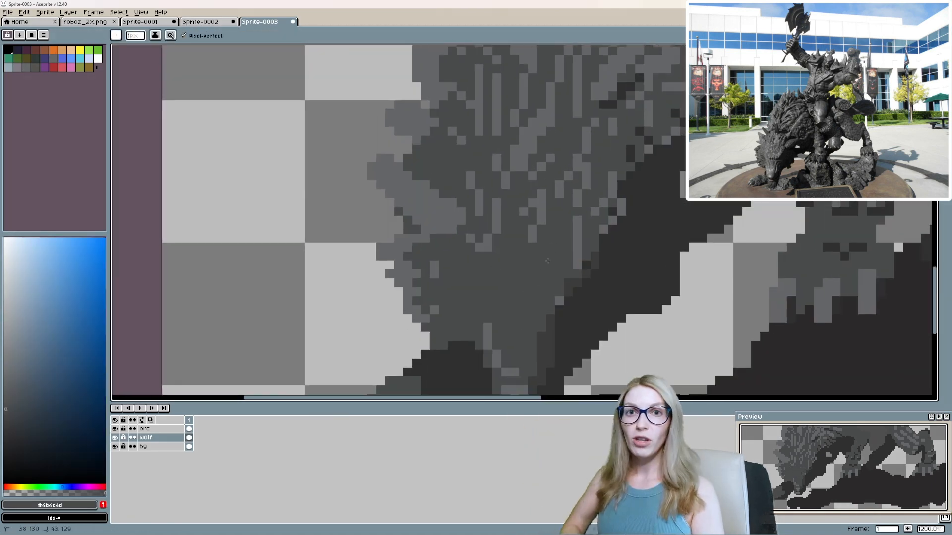
left_click_drag(548, 260, 553, 227)
left_click(463, 314, "alt")
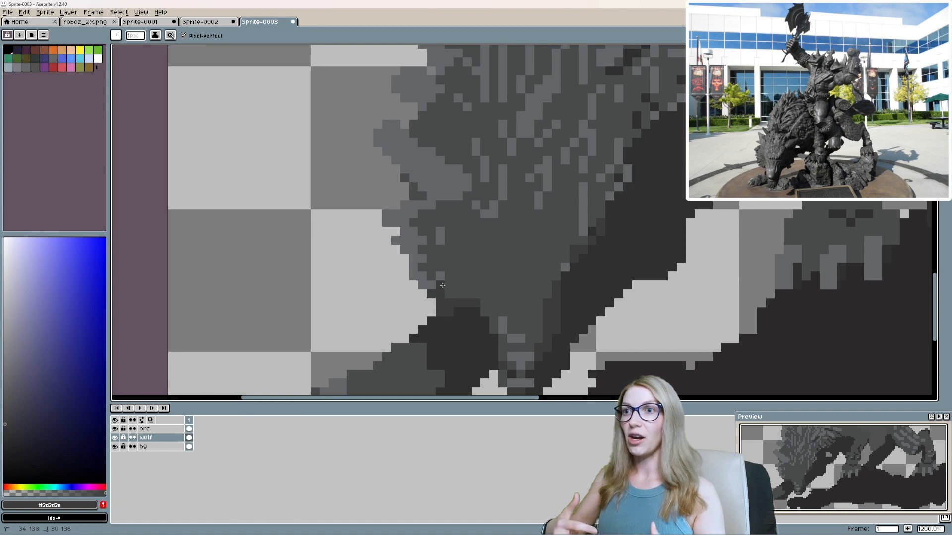
Add the wolf's grey shades, including #3d3d3e, to the palette.
left_click(103, 505)
left_click(486, 277, "alt")
left_click(104, 505)
left_click(456, 337, "alt")
left_click(103, 505)
left_click(412, 241, "alt")
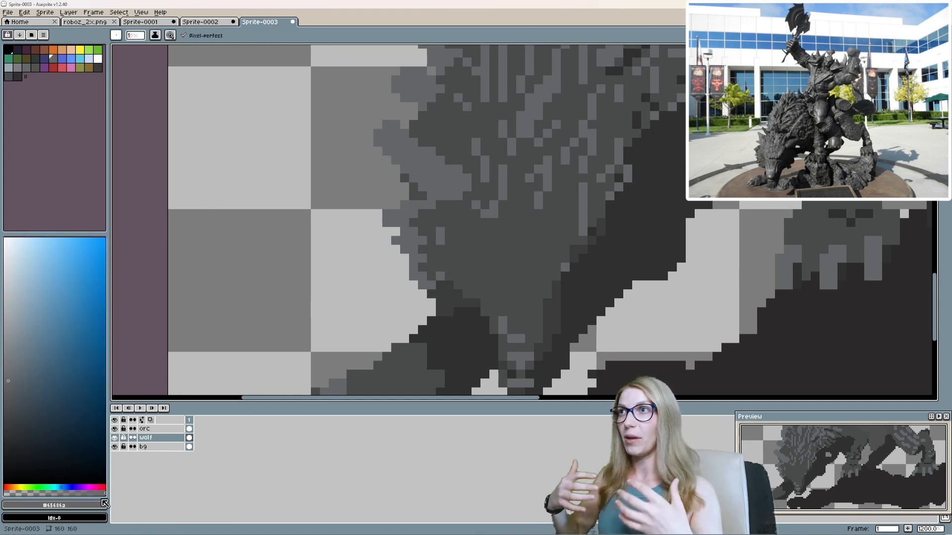
Generate a new palette from the sprite's colours and delete the surplus dark swatches.
left_click(44, 35)
left_click(87, 182)
left_click(532, 303)
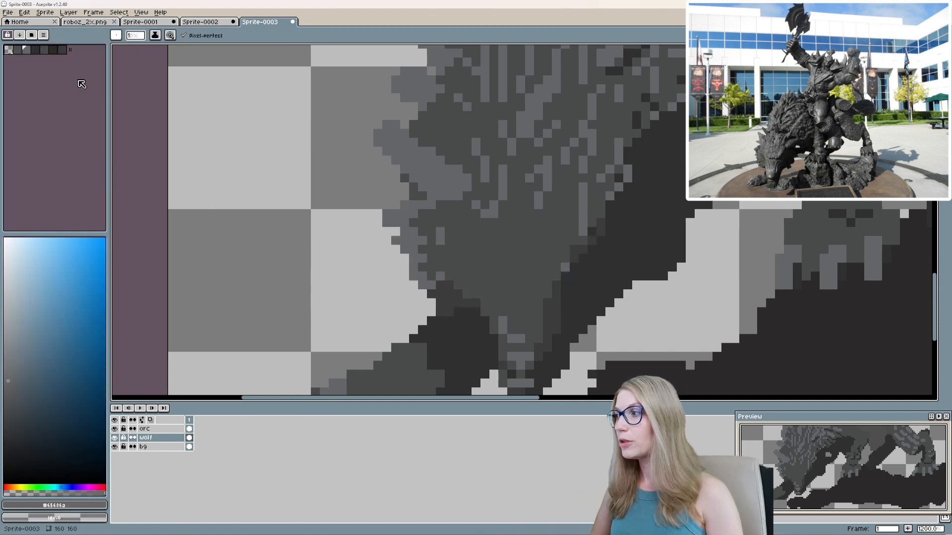
left_click(55, 49)
right_click(58, 51)
left_click_drag(18, 50, 25, 50)
key("Delete")
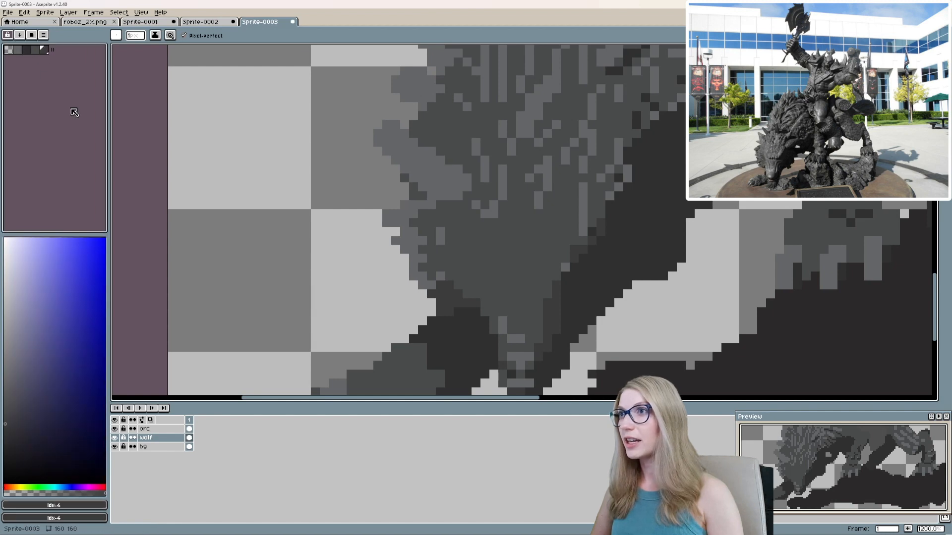
Paint over the muzzle's highlight lines with #4b4c4d and simplify the nose to a small light grey block.
scroll(520, 281, "down", 2)
scroll(528, 290, "up", 3)
scroll(513, 300, "down", 8)
scroll(513, 310, "up", 7)
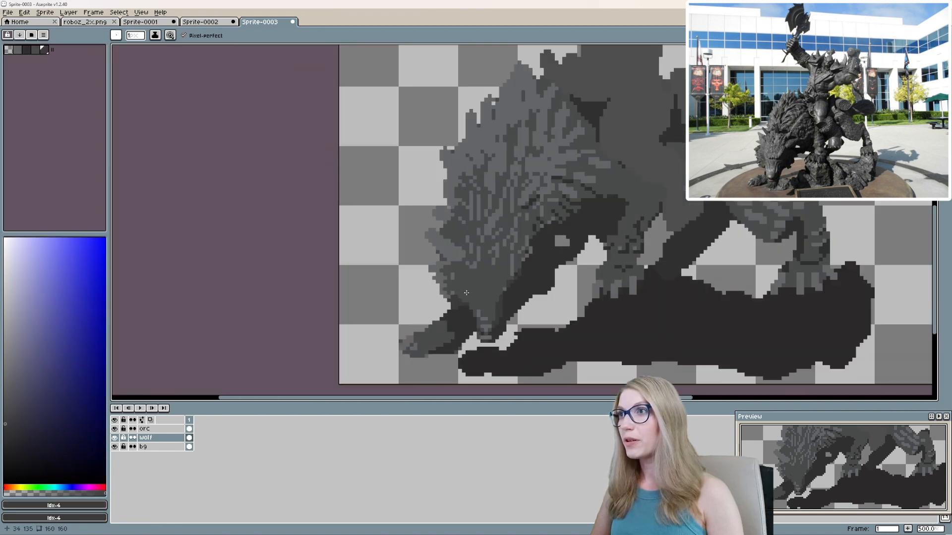
left_click(489, 311, "alt")
scroll(500, 313, "up", 3)
scroll(436, 345, "down", 4)
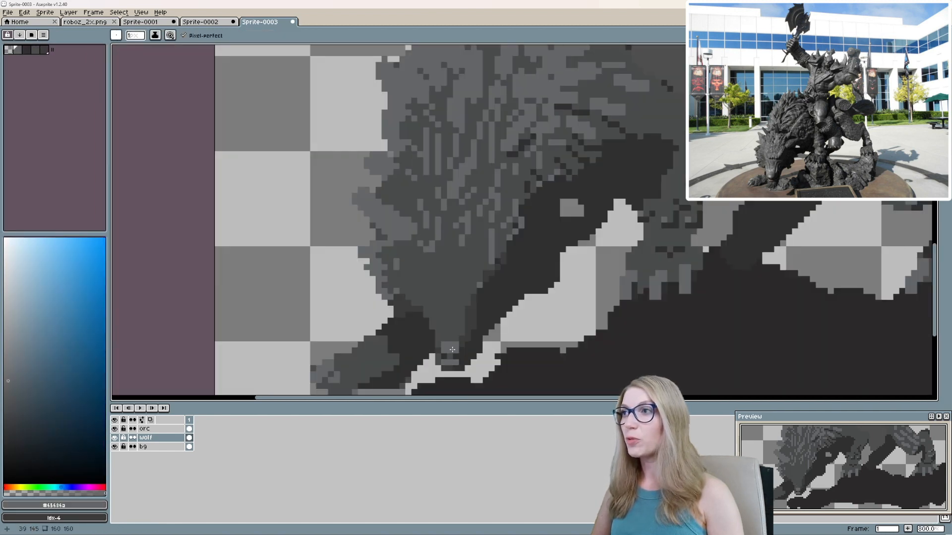
scroll(471, 355, "up", 3)
left_click(478, 360, "alt")
scroll(496, 377, "down", 3)
mouse_move(423, 361)
left_mouse_down()
mouse_move(422, 373)
mouse_move(504, 373)
left_mouse_up()
scroll(481, 378, "up", 3)
left_click(488, 329, "alt")
scroll(548, 334, "down", 4)
scroll(549, 333, "up", 3)
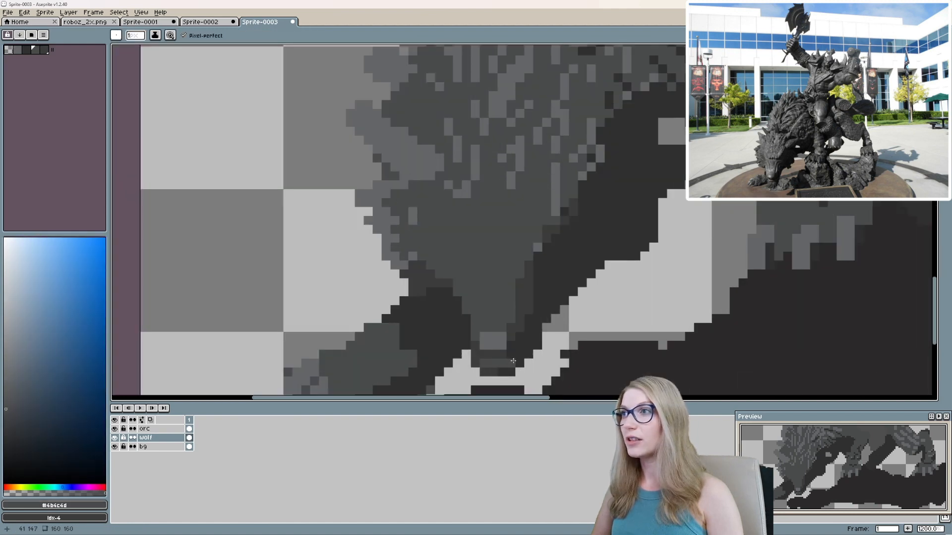
Try a grey stroke down the muzzle to the tip of the nose.
scroll(566, 268, "up", 1)
left_click(507, 310, "alt")
left_click_drag(516, 290, 491, 369)
scroll(559, 257, "down", 1)
key("ctrl+z")
key("ctrl+z")
key("ctrl+z")
Darken the band beneath the nose and the muzzle's lower right side with #3d3d3e.
left_click(500, 369, "alt")
left_click(499, 361, "alt")
left_click(510, 357)
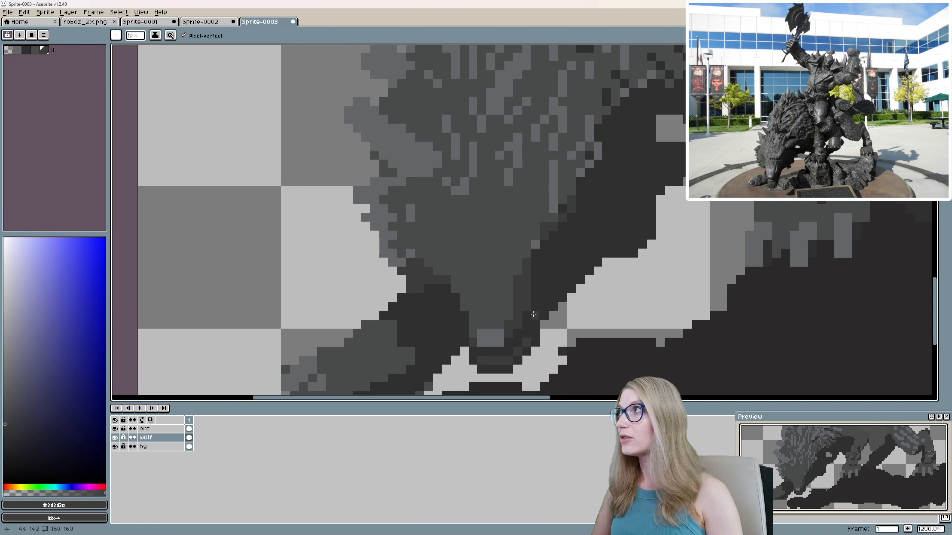
left_click(505, 313, "alt")
mouse_move(500, 333)
left_mouse_down()
mouse_move(500, 343)
mouse_move(488, 292)
mouse_move(511, 311)
mouse_move(510, 327)
mouse_move(543, 317)
left_mouse_up()
left_click(500, 333)
scroll(535, 311, "down", 2)
scroll(525, 297, "up", 2)
left_click(485, 324, "alt")
Round off the muzzle's lower right edge with dark grey pixels.
scroll(555, 300, "down", 2)
scroll(540, 301, "up", 2)
left_click(539, 302, "alt")
scroll(571, 248, "down", 4)
scroll(558, 288, "up", 6)
left_click(547, 325, "alt")
left_click(559, 316, "alt")
left_click(536, 329, "alt")
left_click(530, 333)
left_click(542, 350)
scroll(516, 322, "down", 2)
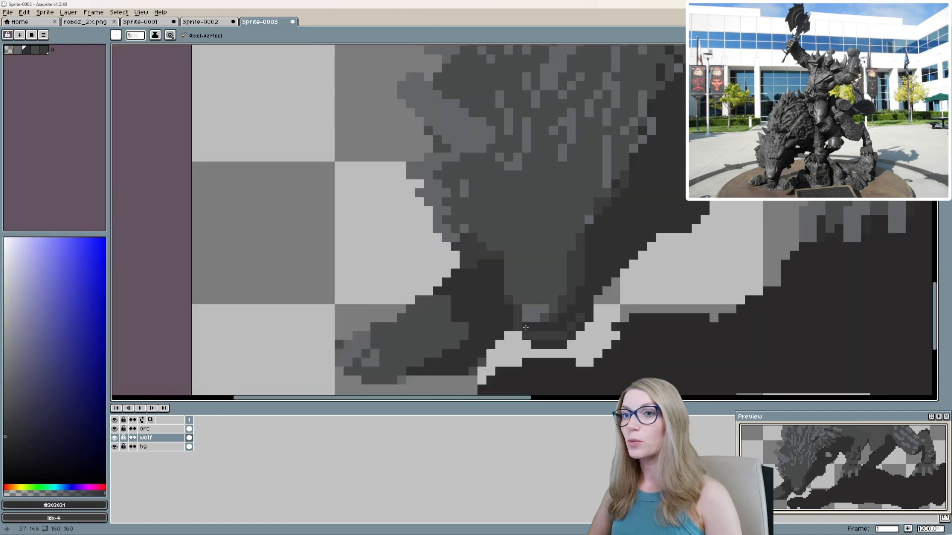
Clean up the left edge of the muzzle tip using #303031 and the Eraser.
left_click(517, 327)
scroll(538, 346, "up", 3)
key("e")
scroll(672, 317, "down", 6)
scroll(674, 310, "up", 4)
scroll(602, 340, "down", 4)
scroll(595, 327, "up", 4)
Dot a spaced row of #3d3d3e pixels across the wolf's brow above the muzzle.
left_click(498, 301, "alt")
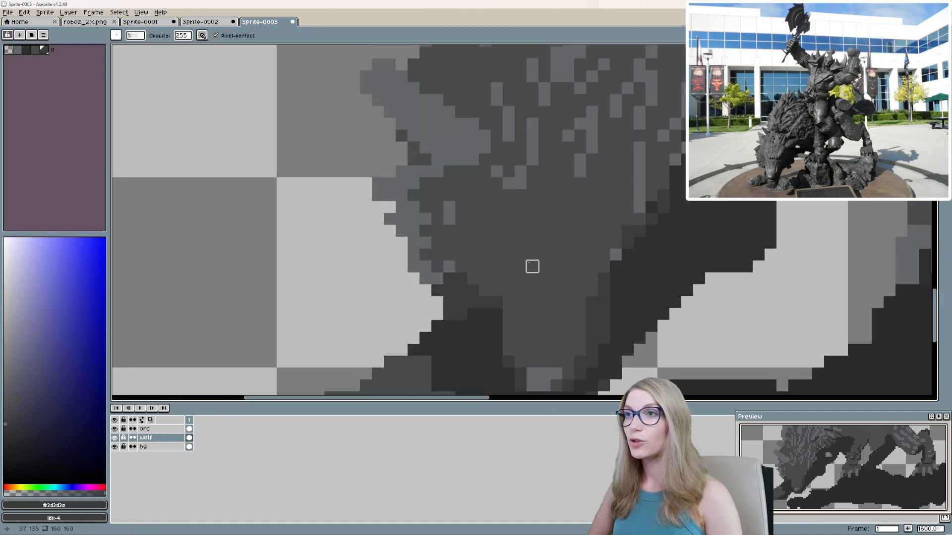
key("b")
left_click(603, 254)
scroll(603, 250, "down", 4)
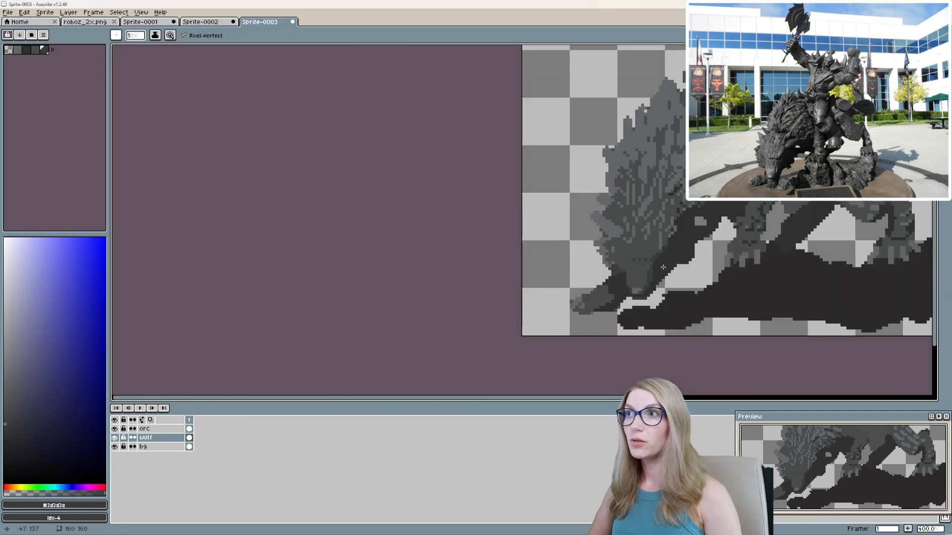
scroll(608, 246, "up", 3)
scroll(640, 269, "up", 1)
Add a matching row of spaced light grey pixels just above the dark brow dots.
left_click(553, 244, "alt")
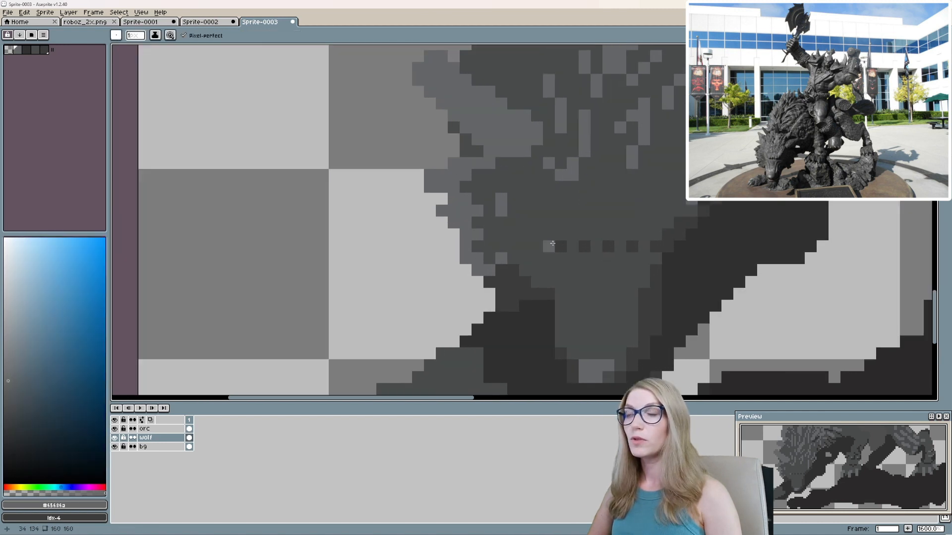
left_click(561, 222)
left_click(585, 222)
left_click(608, 223)
left_click(632, 224)
Draw short #303031 vertical strokes between the brow dots and extend the dark brow to the right.
scroll(605, 250, "up", 1)
left_click(518, 337, "alt")
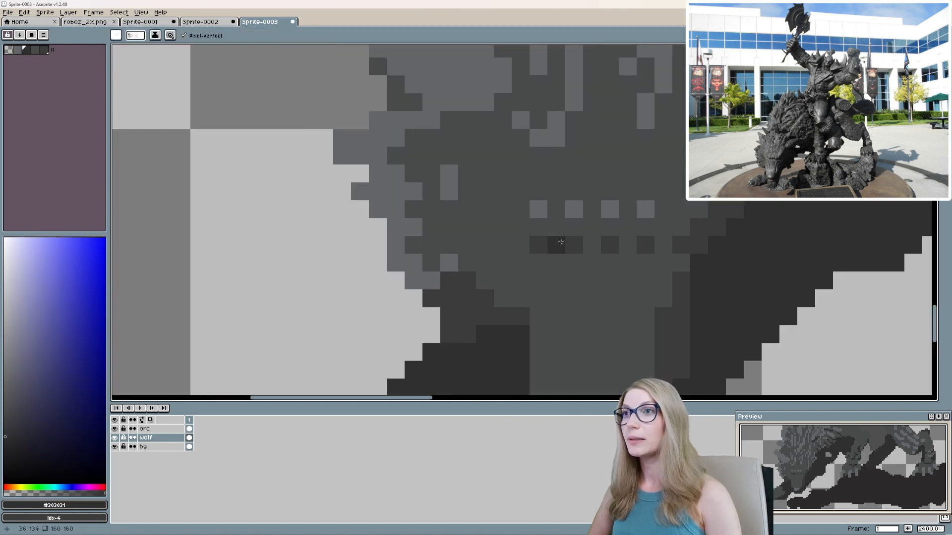
left_click_drag(557, 243, 556, 228)
left_click_drag(592, 243, 592, 228)
scroll(671, 245, "down", 3)
scroll(620, 291, "up", 1)
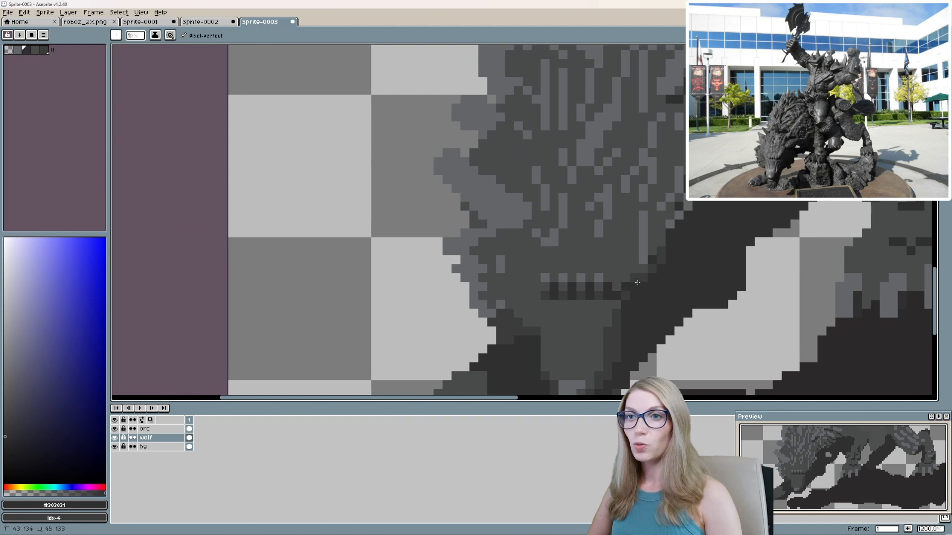
mouse_move(637, 283)
left_mouse_down()
mouse_move(661, 252)
mouse_move(626, 296)
left_mouse_up()
Deepen the shading down the muzzle's right side and around the nose with #3d3d3e and #303031.
left_click_drag(605, 311, 634, 269)
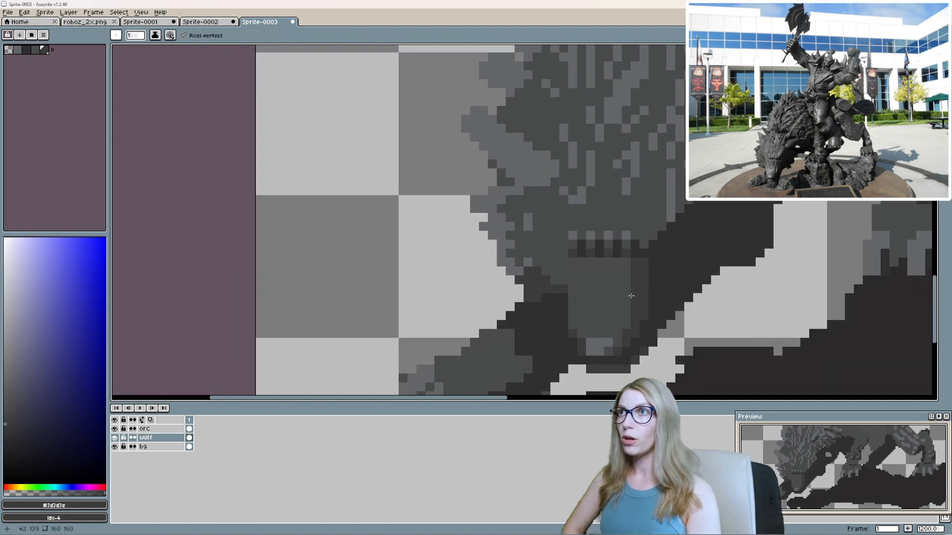
left_click_drag(641, 293, 640, 290)
left_click(619, 358, "alt")
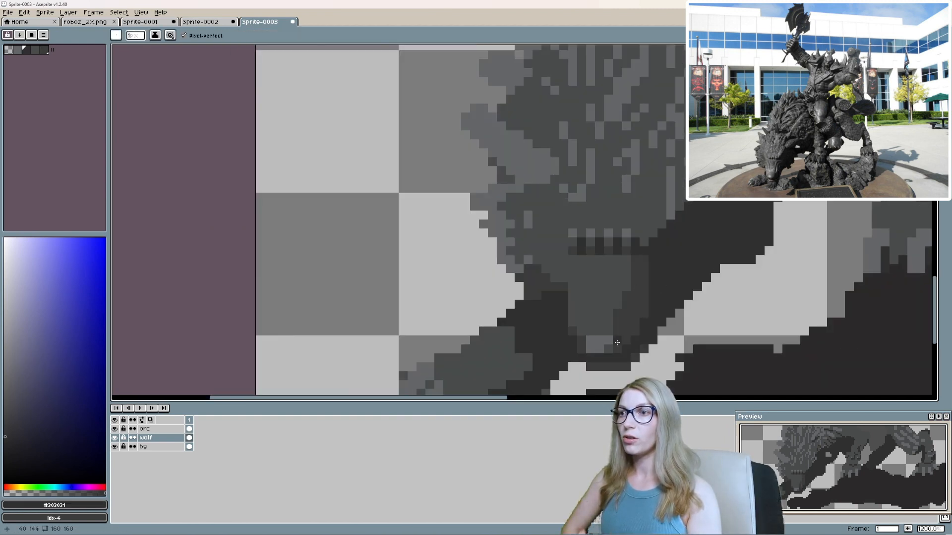
left_click_drag(617, 337, 635, 259)
scroll(657, 297, "down", 4)
scroll(659, 295, "up", 5)
left_click(584, 299, "alt")
left_click_drag(614, 302, 591, 342)
scroll(574, 325, "down", 1)
scroll(578, 333, "down", 3)
Reverse the order of the palette's grey swatches and set the pencil ink to Shading.
left_click(17, 49)
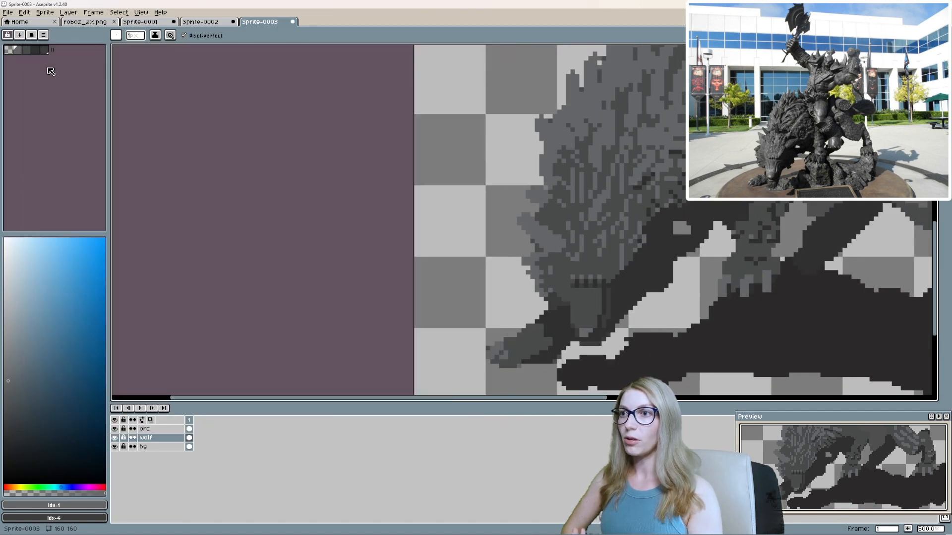
mouse_move(18, 50)
left_mouse_down()
mouse_move(44, 50)
mouse_move(18, 50)
left_mouse_up()
left_click(19, 35)
left_click(36, 46)
left_click(155, 35)
left_click(171, 75)
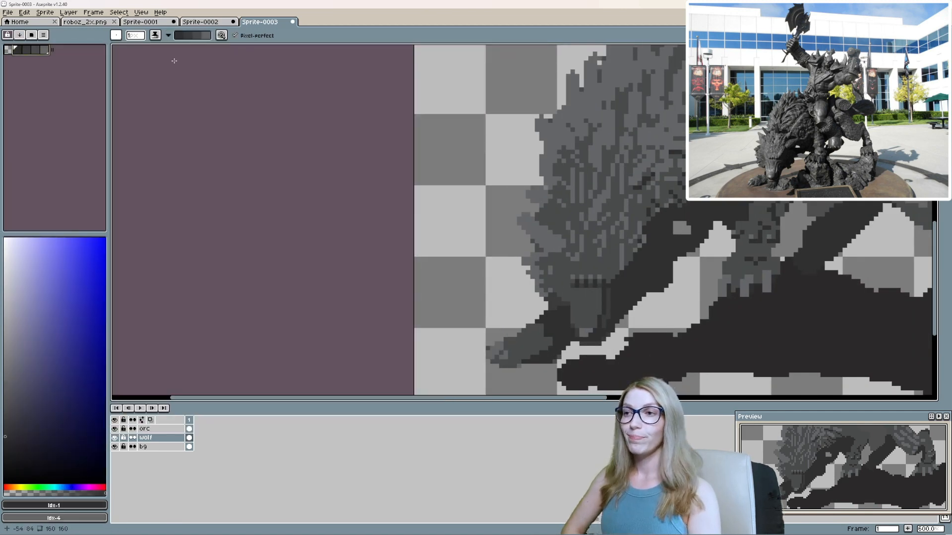
Shade the wolf's face around the brow and muzzle with Shading-ink strokes, alternating the shading direction.
scroll(600, 303, "up", 3)
key("x")
scroll(557, 236, "up", 1)
mouse_move(561, 221)
left_mouse_down()
mouse_move(526, 243)
mouse_move(551, 265)
mouse_move(516, 242)
left_mouse_up()
key("x")
mouse_move(491, 266)
left_mouse_down()
mouse_move(496, 243)
mouse_move(567, 218)
mouse_move(479, 223)
mouse_move(518, 243)
left_mouse_up()
Enlarge the brush to 5 px and darken the fur across the wolf's head, muzzle and neck with Shading ink.
key("plus")
key("plus")
key("plus")
key("plus")
scroll(518, 279, "down", 2)
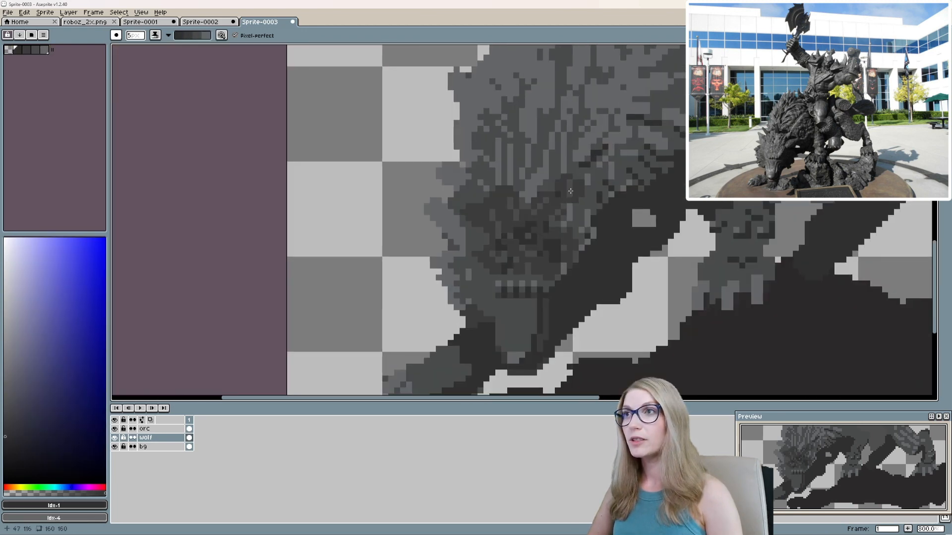
left_click_drag(517, 279, 491, 334)
mouse_move(521, 277)
left_mouse_down()
mouse_move(567, 213)
mouse_move(548, 230)
mouse_move(625, 212)
mouse_move(585, 267)
left_mouse_up()
scroll(650, 205, "down", 3)
mouse_move(632, 213)
left_mouse_down()
mouse_move(571, 316)
mouse_move(593, 273)
mouse_move(535, 288)
mouse_move(501, 223)
left_mouse_up()
scroll(564, 290, "up", 3)
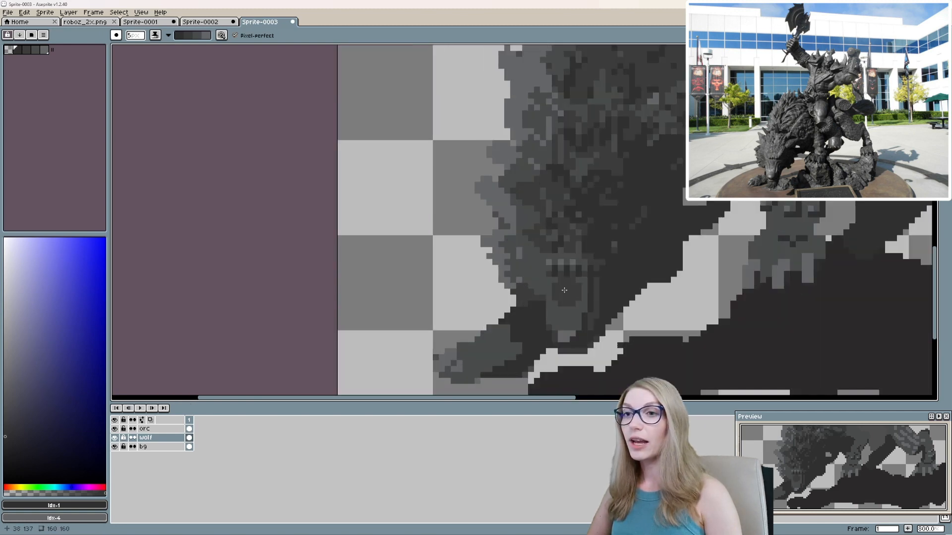
Reduce the brush to 1 px and shade the light fur tufts along the mane's outer edge.
scroll(570, 311, "down", 4)
scroll(366, 251, "up", 2)
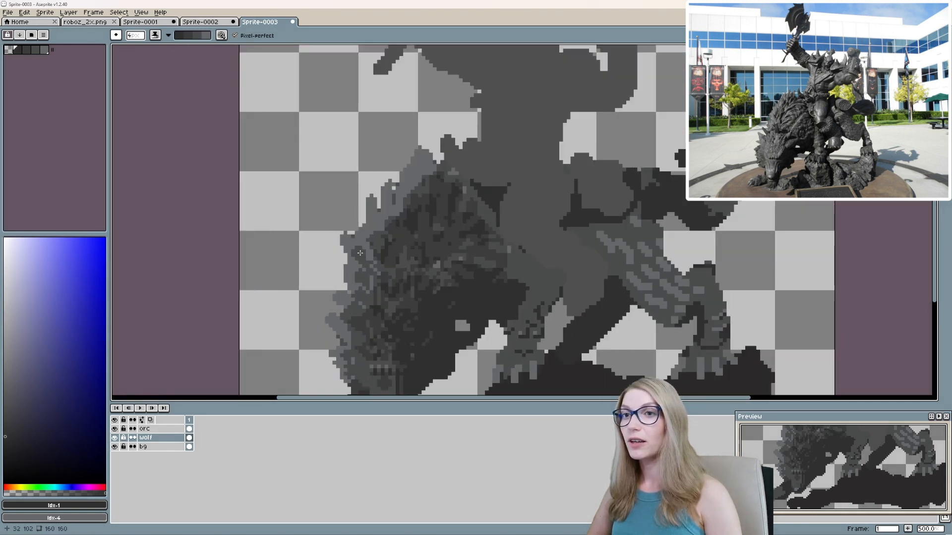
key("minus")
key("minus")
key("minus")
left_click_drag(356, 341, 350, 389)
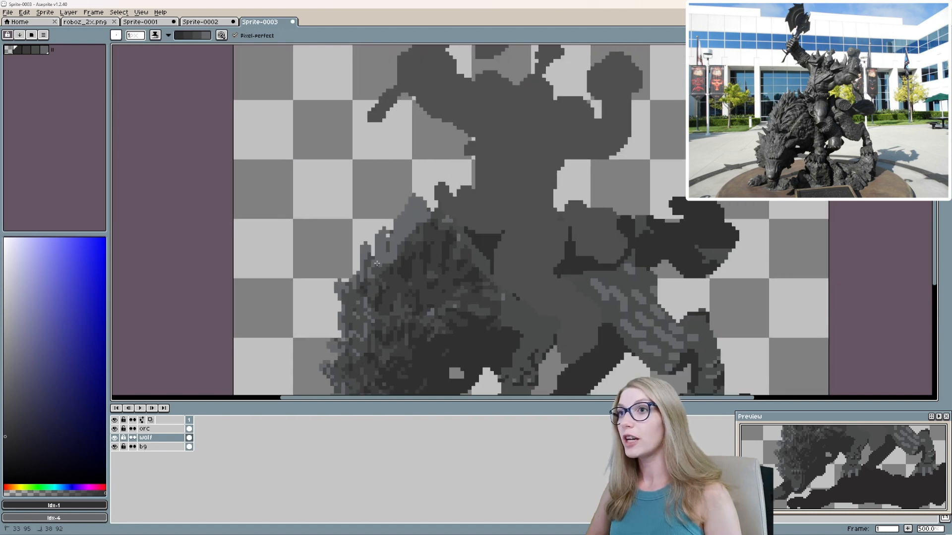
left_click_drag(416, 198, 376, 266)
scroll(470, 309, "down", 4)
scroll(492, 314, "up", 3)
scroll(802, 484, "down", 1)
scroll(617, 325, "up", 2)
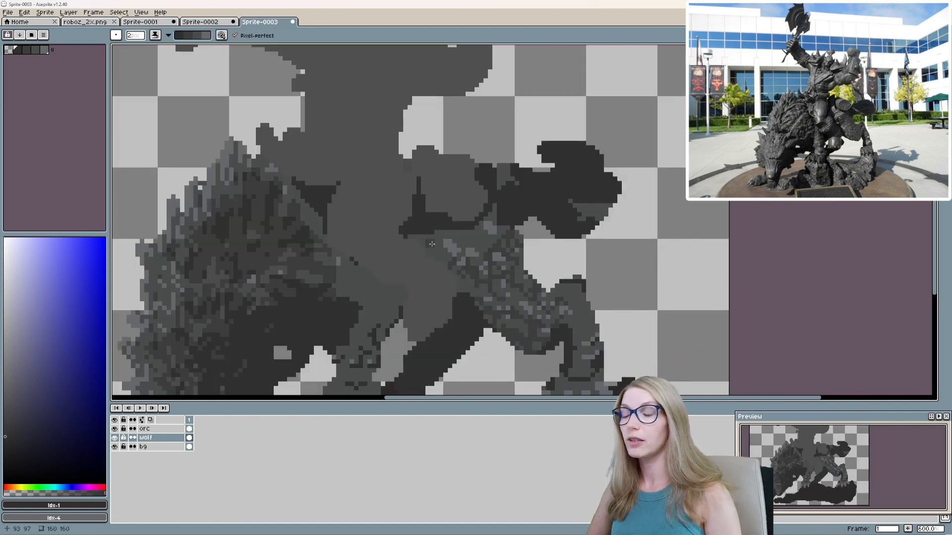
Shade mottled fur texture over the wolf's hind leg and nearer front leg with a 2 to 3 px brush.
left_click_drag(431, 244, 500, 277)
mouse_move(362, 357)
left_mouse_down()
mouse_move(426, 305)
mouse_move(458, 236)
left_mouse_up()
key("plus")
left_click_drag(501, 277, 462, 266)
mouse_move(607, 270)
left_mouse_down()
mouse_move(599, 278)
mouse_move(613, 306)
left_mouse_up()
left_click_drag(605, 236, 575, 287)
left_click_drag(515, 318, 475, 279)
scroll(475, 279, "up", 1)
left_click_drag(579, 287, 566, 316)
mouse_move(588, 280)
left_mouse_down()
mouse_move(619, 313)
mouse_move(560, 313)
left_mouse_up()
Shade the front leg's fur and mottle the wolf's outstretched front paw with the 3 px Shading brush.
mouse_move(274, 315)
left_mouse_down()
mouse_move(459, 312)
mouse_move(455, 322)
left_mouse_up()
left_click_drag(487, 312, 485, 296)
left_click_drag(514, 298, 461, 252)
scroll(522, 273, "down", 5)
scroll(476, 293, "up", 3)
left_click_drag(412, 315, 395, 318)
left_click(402, 305)
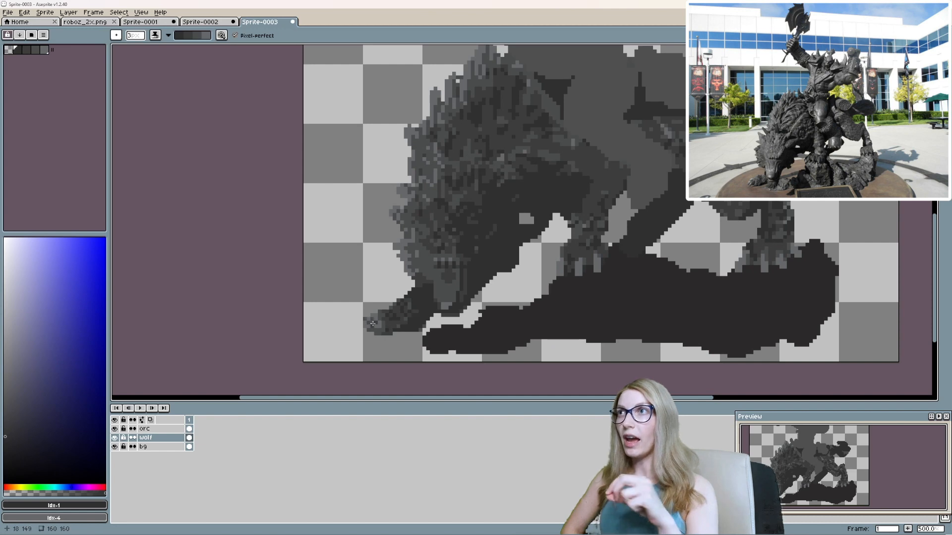
Reverse the shading direction and lighten patches of the wolf's lower hind leg and thigh as highlights.
left_click_drag(606, 190, 552, 278)
scroll(684, 278, "down", 2)
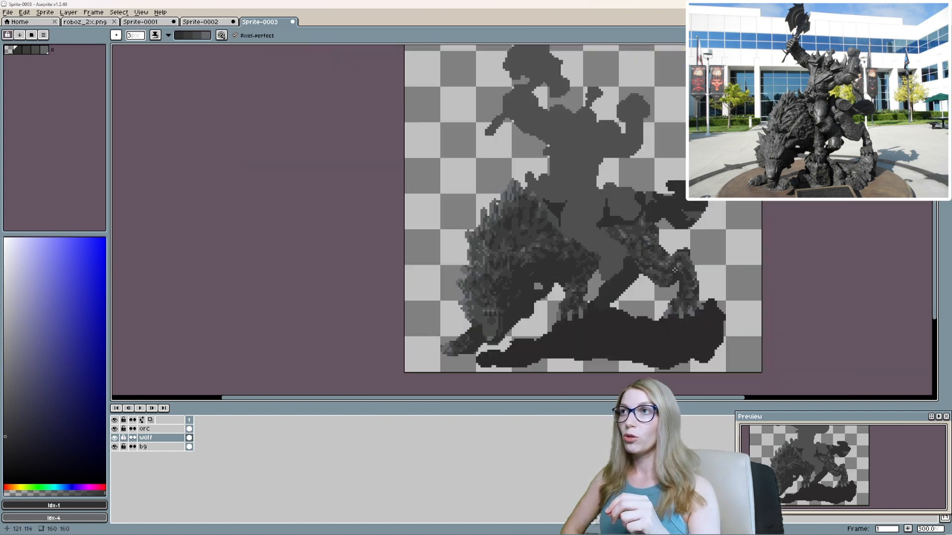
scroll(687, 274, "up", 3)
key("x")
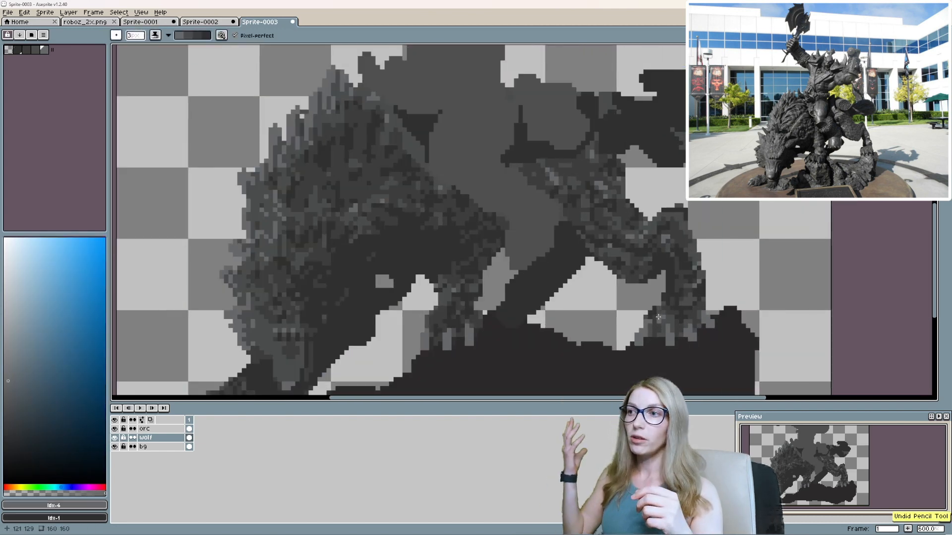
left_click(694, 290)
left_click(685, 263)
left_click_drag(682, 262, 682, 296)
left_click_drag(612, 255, 634, 298)
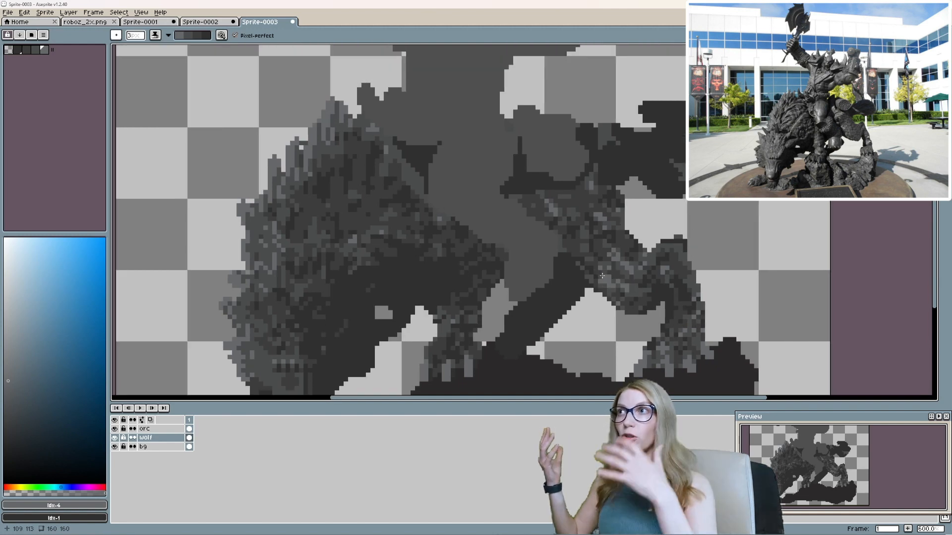
Touch up the hind leg with darker Shading ink and reduce the brush to 1 px.
scroll(627, 280, "down", 3)
scroll(650, 273, "up", 3)
key("x")
left_click(677, 275)
scroll(644, 248, "down", 4)
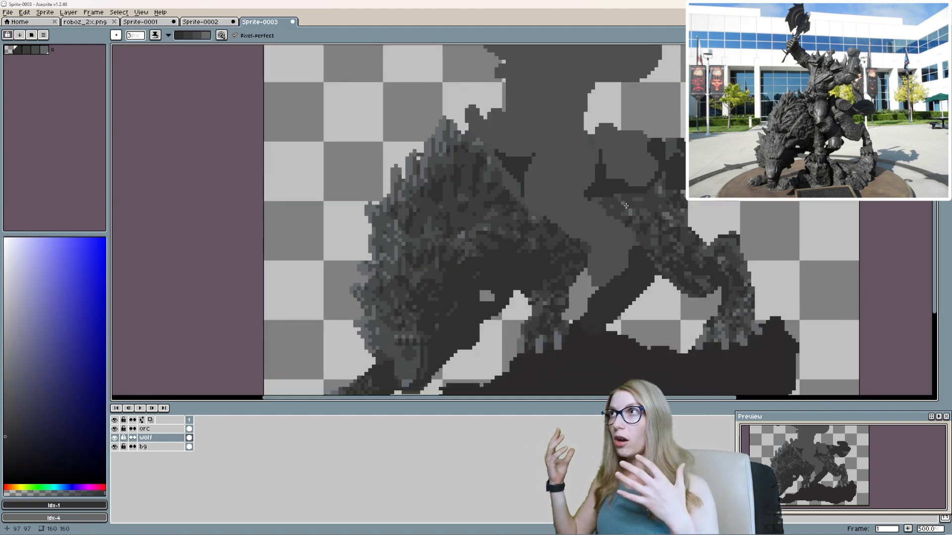
scroll(516, 219, "up", 3)
key("x")
key("v")
key("b")
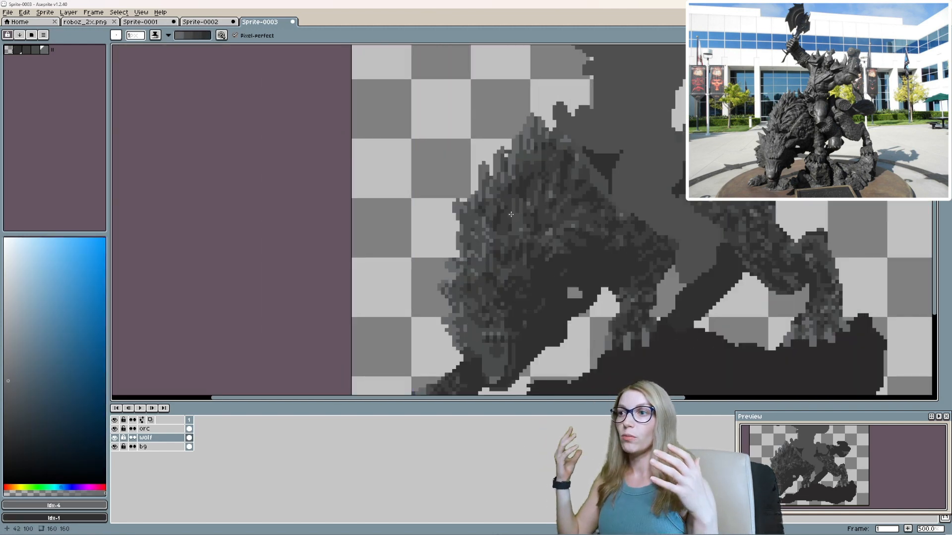
scroll(528, 234, "down", 2)
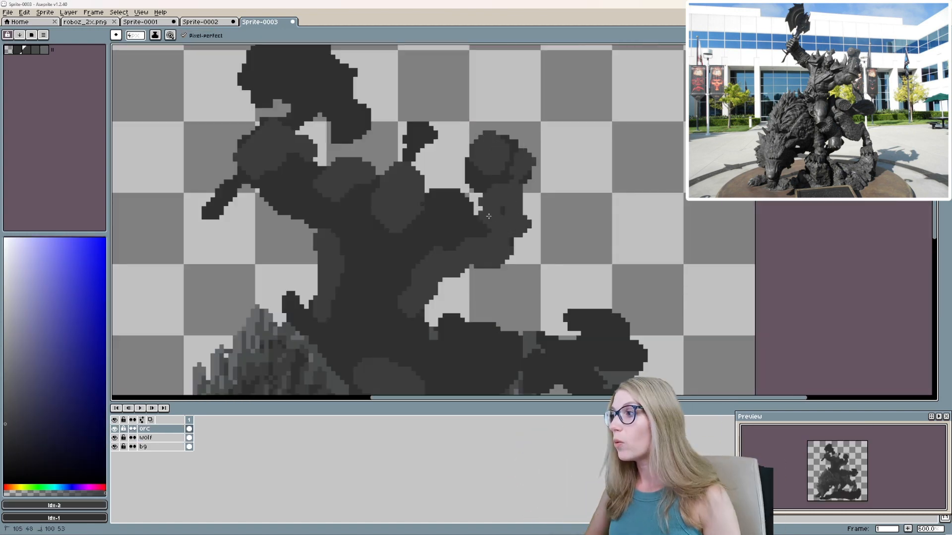
Block in the raised forearm with #3d3d3e and detail the small head shape between the orc's arms at 1 px.
left_click_drag(489, 216, 516, 204)
mouse_move(370, 236)
left_mouse_down()
mouse_move(377, 195)
mouse_move(380, 288)
left_mouse_up()
key("minus")
key("minus")
key("minus")
left_click_drag(419, 206, 418, 214)
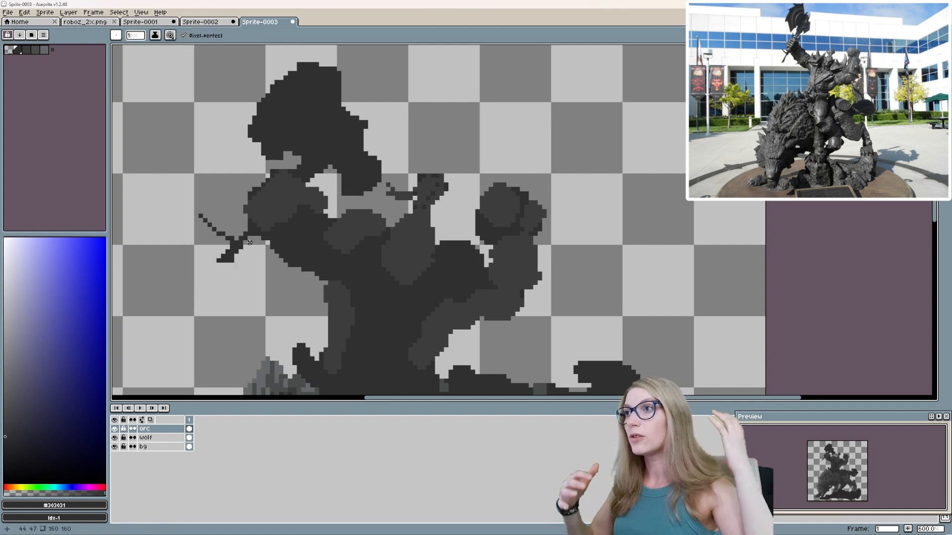
Erase the long strand beside the axe handle down to a short hook and straighten the axe blade's outline.
key("e")
left_click_drag(208, 222, 231, 239)
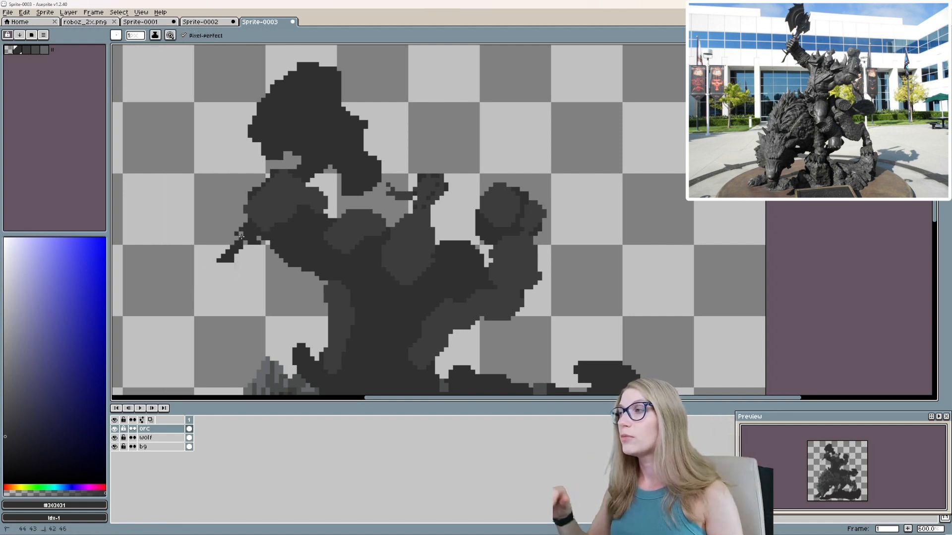
left_click_drag(218, 266, 212, 270)
mouse_move(282, 192)
left_mouse_down()
mouse_move(263, 265)
mouse_move(294, 244)
mouse_move(278, 245)
left_mouse_up()
left_click(263, 265, "alt")
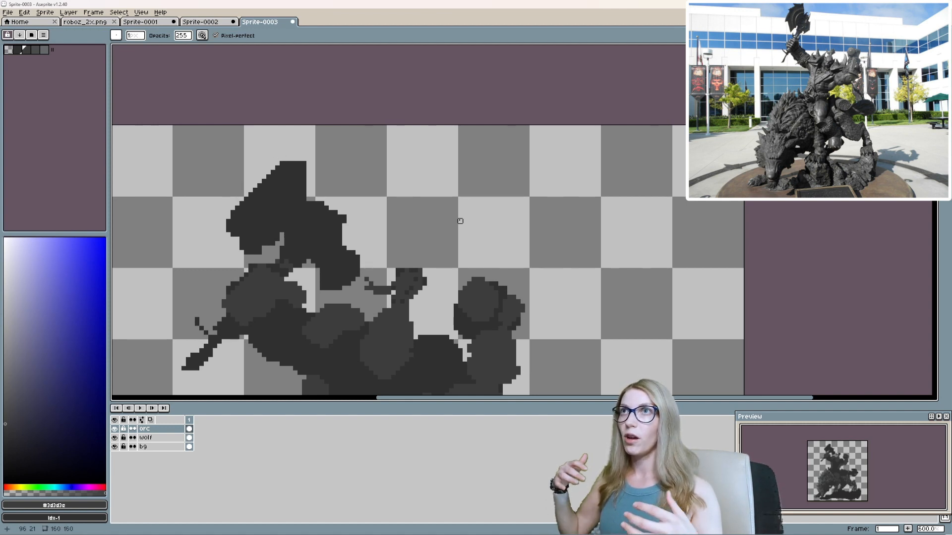
Clean up the axe blade's lower tip by erasing stray corner pixels and redrawing its edge.
scroll(246, 283, "up", 4)
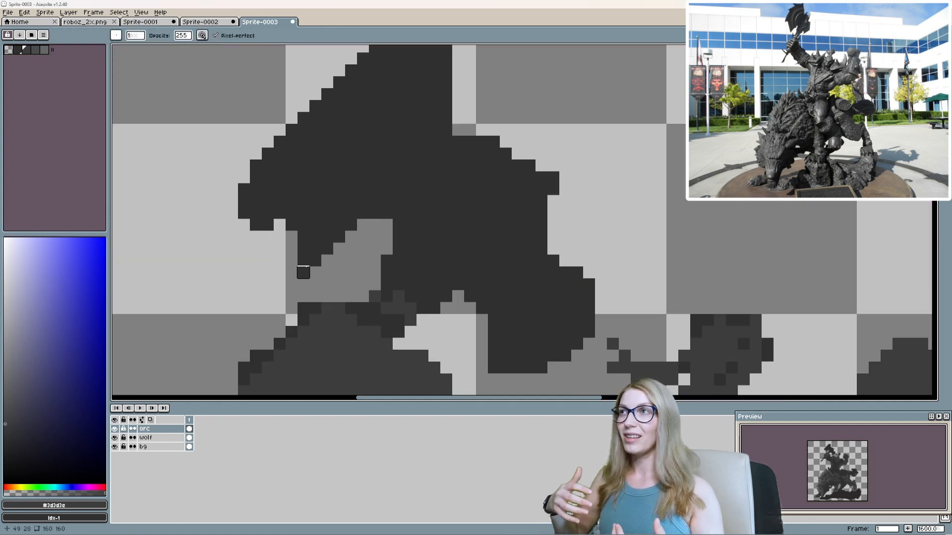
left_click(304, 261, "alt")
key("b")
left_click_drag(303, 272, 280, 225)
key("e")
left_click(256, 225)
left_click(301, 272, "alt")
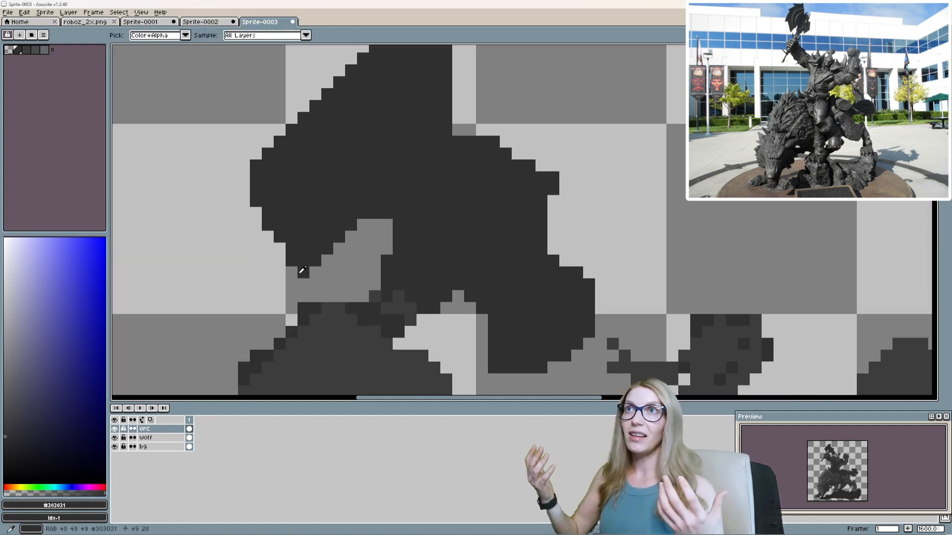
Carve a jagged, notched cutting edge and a sharper upper point into the axe blade.
key("b")
left_click_drag(292, 272, 257, 203)
mouse_move(284, 128)
left_mouse_down()
mouse_move(298, 222)
mouse_move(262, 249)
left_mouse_up()
left_click_drag(309, 199, 346, 187)
mouse_move(404, 163)
left_mouse_down()
mouse_move(387, 202)
mouse_move(410, 190)
left_mouse_up()
scroll(451, 214, "down", 4)
scroll(465, 260, "up", 4)
left_click_drag(465, 259, 400, 260)
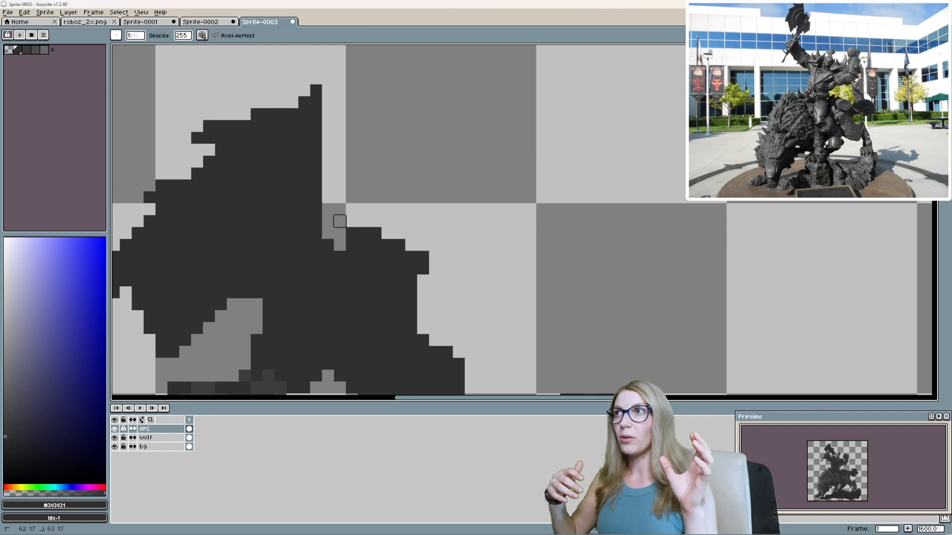
Draw spikes on the back of the axe head in #303031 and #3d3d3e and add detail pixels below the blade.
key("b")
left_click_drag(363, 221, 375, 211)
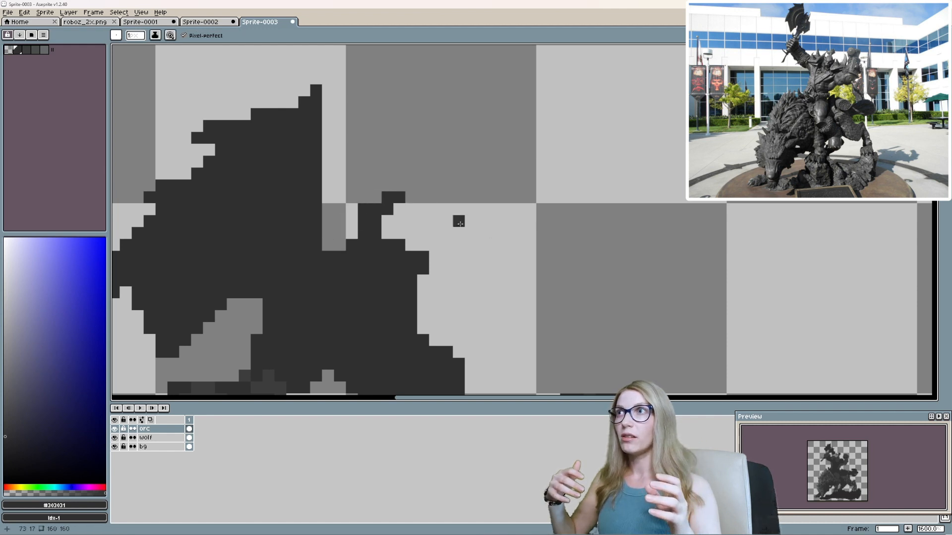
left_click_drag(460, 224, 456, 200)
left_click(264, 351, "alt")
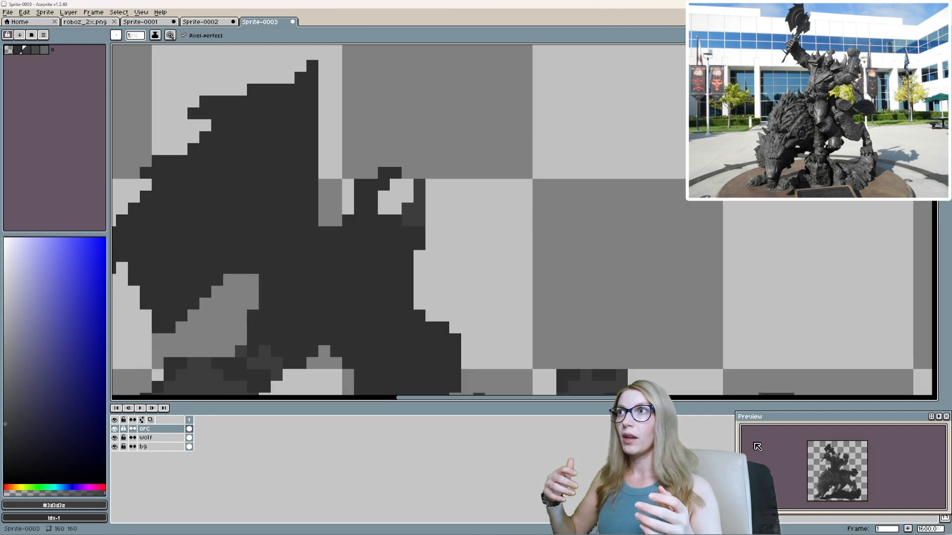
left_click_drag(235, 350, 334, 246)
left_click(334, 245, "alt")
left_click(379, 275, "alt")
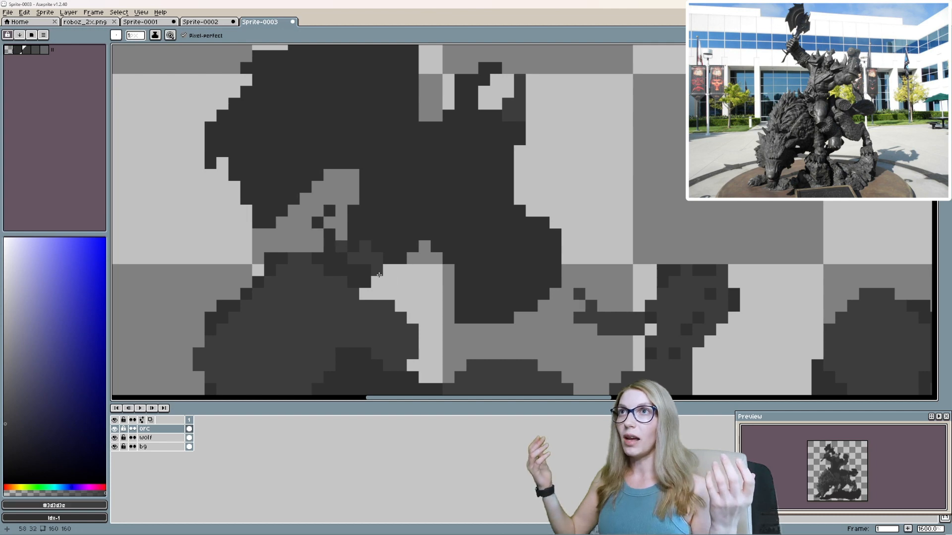
left_click(391, 245, "alt")
Block in a spiked shoulder piece beside the orc's raised fist with a 3 px #3d3d3e brush.
scroll(397, 213, "down", 7)
scroll(404, 239, "up", 3)
left_click_drag(404, 239, 400, 267)
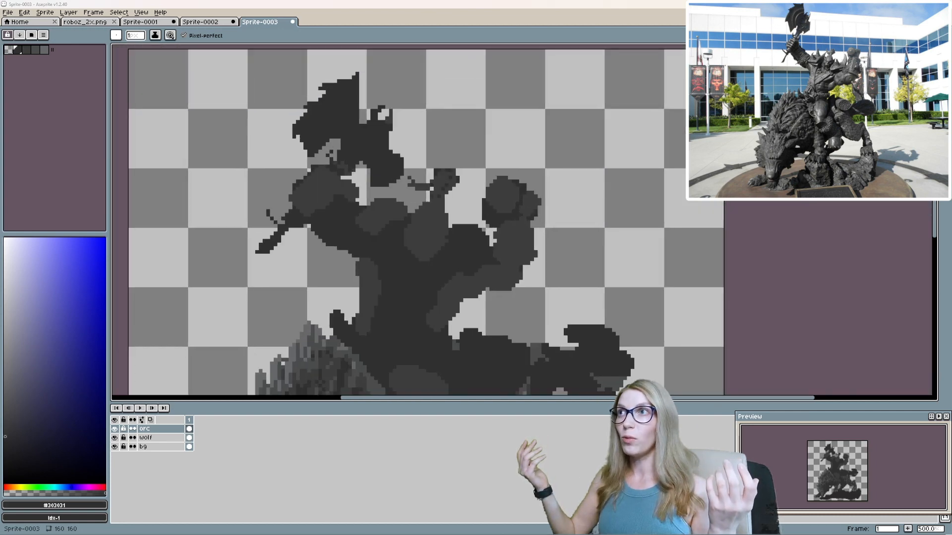
scroll(852, 338, "down", 1)
left_click(446, 202, "alt")
scroll(443, 198, "up", 1)
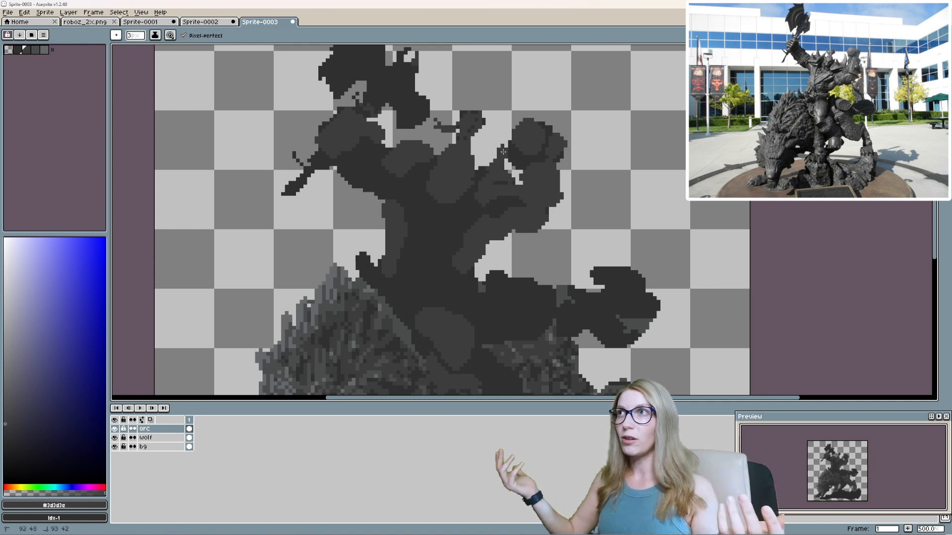
left_click_drag(502, 152, 444, 190)
Select the orc's forearm below the raised fist and resize it.
key("m")
left_click_drag(455, 151, 530, 210)
left_click_drag(456, 172, 496, 174)
left_click(461, 210)
left_click_drag(525, 226, 540, 227)
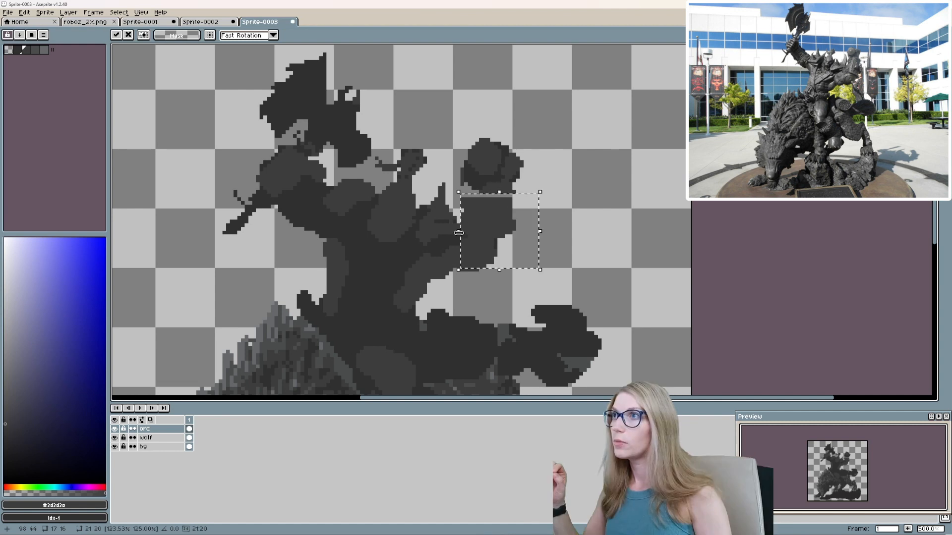
left_click(569, 244)
Fill the gaps around the resized forearm and build up the curved shoulder spikes with #3d3d3e and #303031.
key("b")
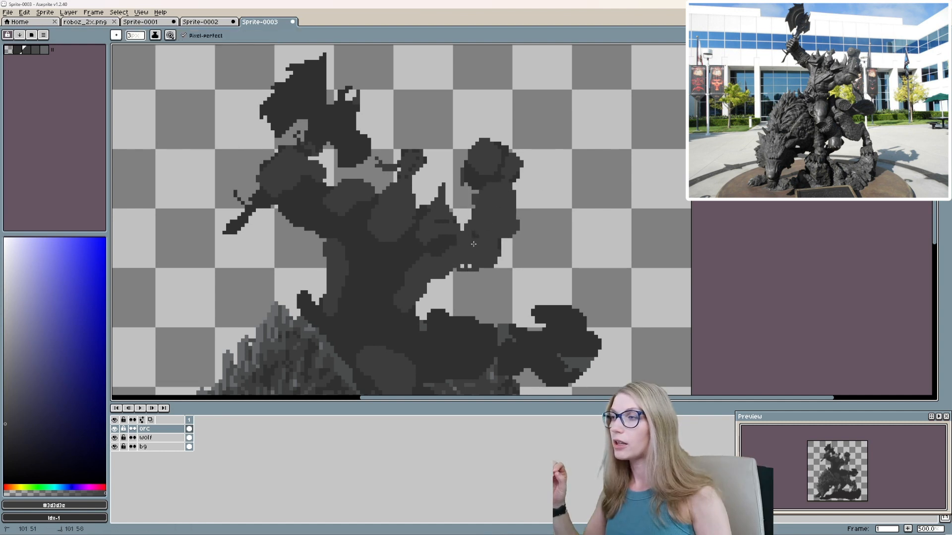
left_click(445, 240, "alt")
mouse_move(449, 236)
left_mouse_down()
mouse_move(470, 216)
mouse_move(435, 210)
mouse_move(455, 200)
mouse_move(458, 178)
left_mouse_up()
key("ctrl+z")
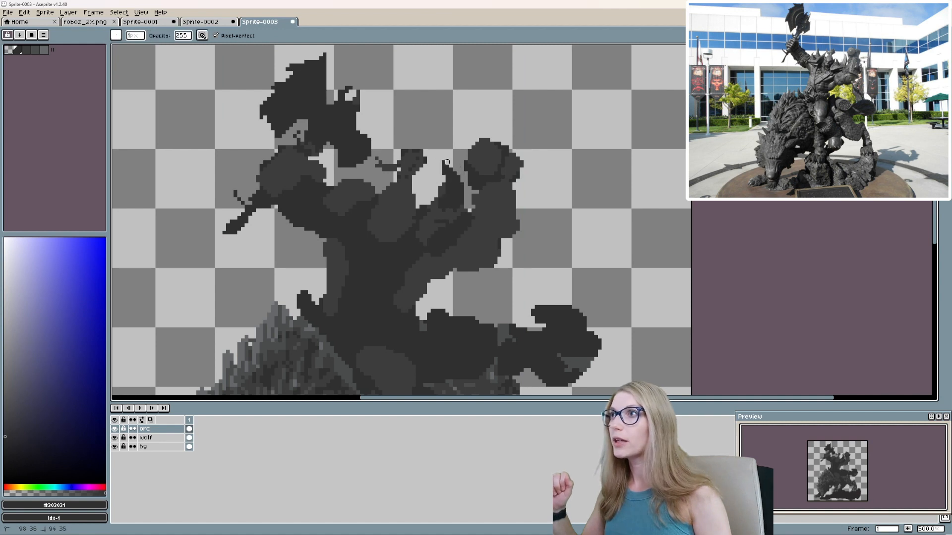
left_click(422, 205, "alt")
key("minus")
key("minus")
scroll(422, 205, "up", 5)
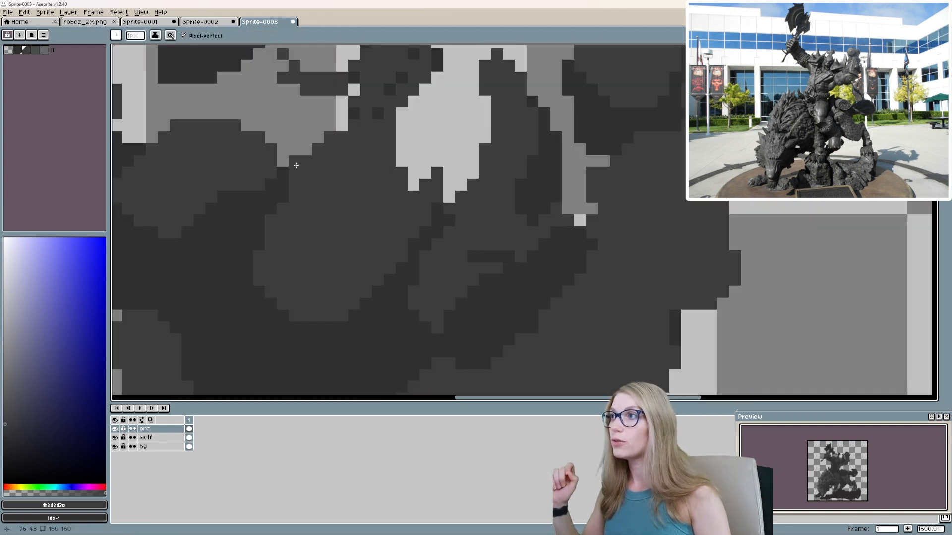
Select the axe together with its raised arm and move it outward from the torso.
scroll(296, 166, "down", 5)
scroll(336, 239, "up", 4)
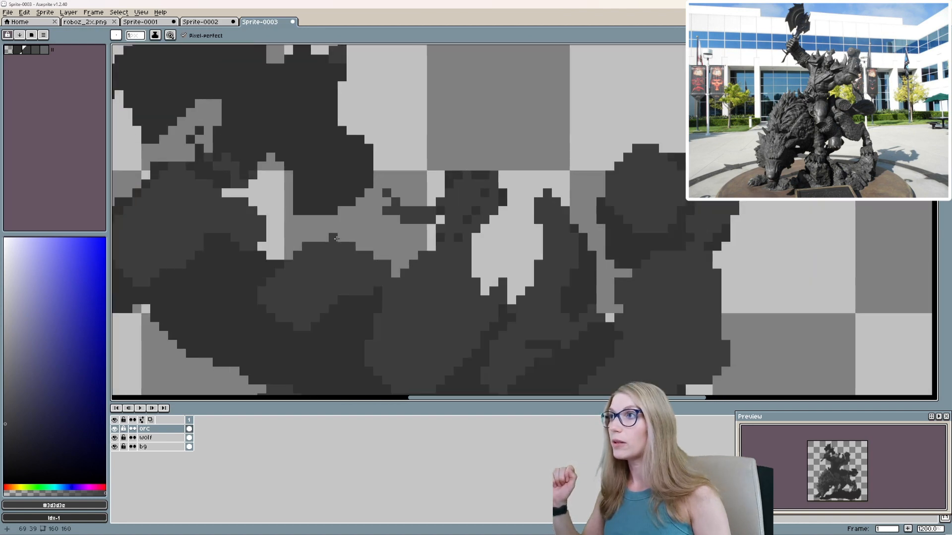
scroll(335, 231, "down", 3)
left_click_drag(336, 230, 423, 253)
key("m")
left_click_drag(243, 99, 444, 270)
left_click_drag(239, 273, 373, 341)
left_click_drag(356, 226, 328, 203)
left_click(301, 336)
Select the upper arm and shoulder section and stretch it to close the gap to the moved arm.
scroll(367, 305, "up", 1)
left_click_drag(362, 251, 429, 341)
left_click_drag(358, 297, 311, 297)
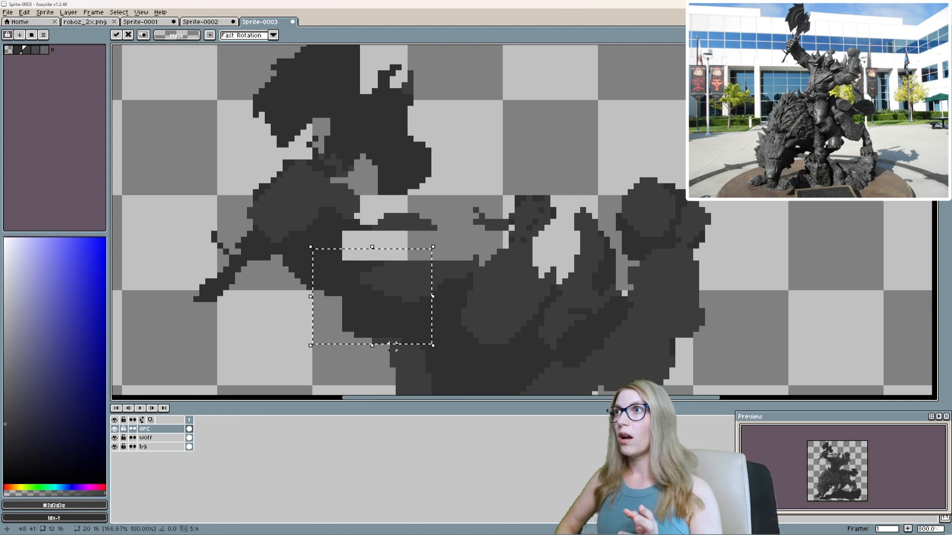
left_click_drag(372, 246, 373, 211)
left_click_drag(433, 279, 476, 281)
left_click_drag(310, 278, 292, 278)
left_click_drag(475, 279, 464, 281)
key("ctrl+d")
scroll(365, 263, "down", 6)
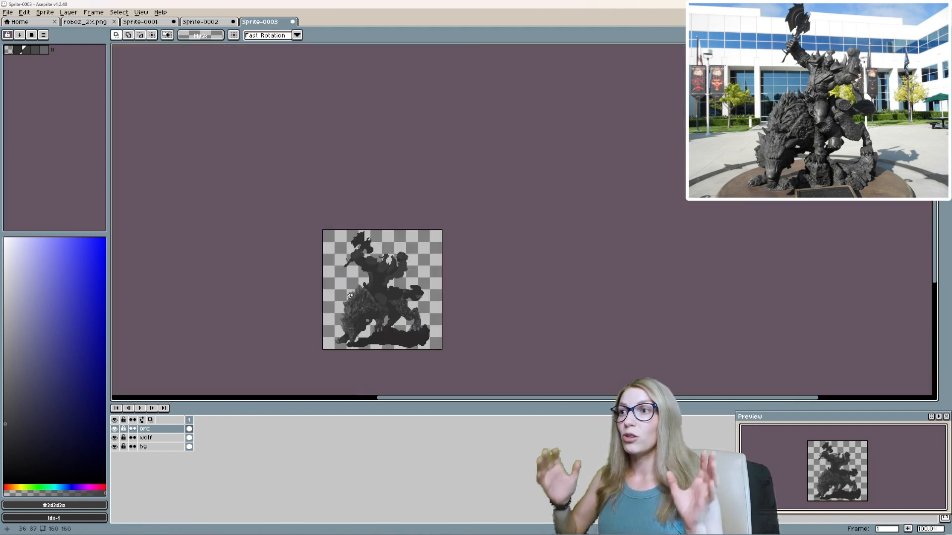
Erase pixels to trim the gap between the axe arm and the stretched shoulder.
scroll(350, 295, "up", 9)
key("b")
scroll(416, 217, "down", 4)
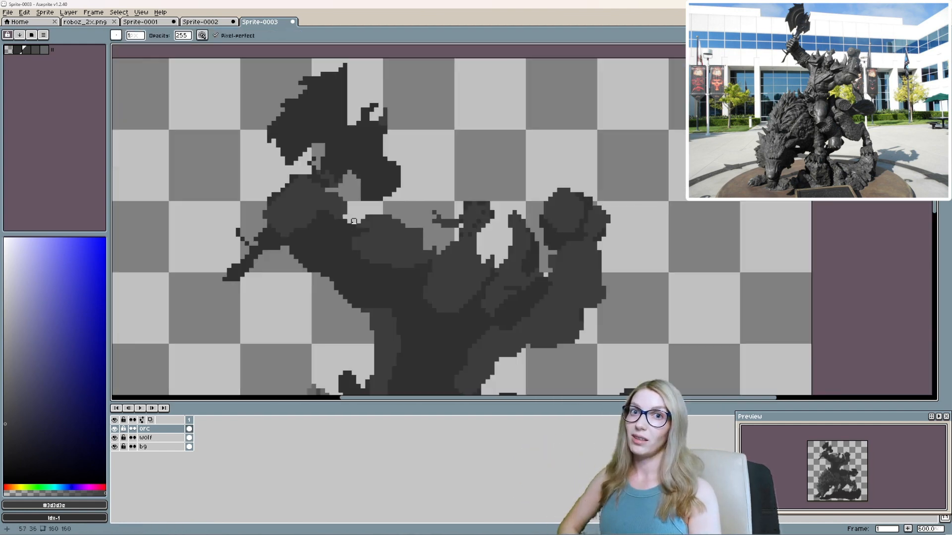
scroll(354, 221, "up", 1)
scroll(396, 225, "up", 1)
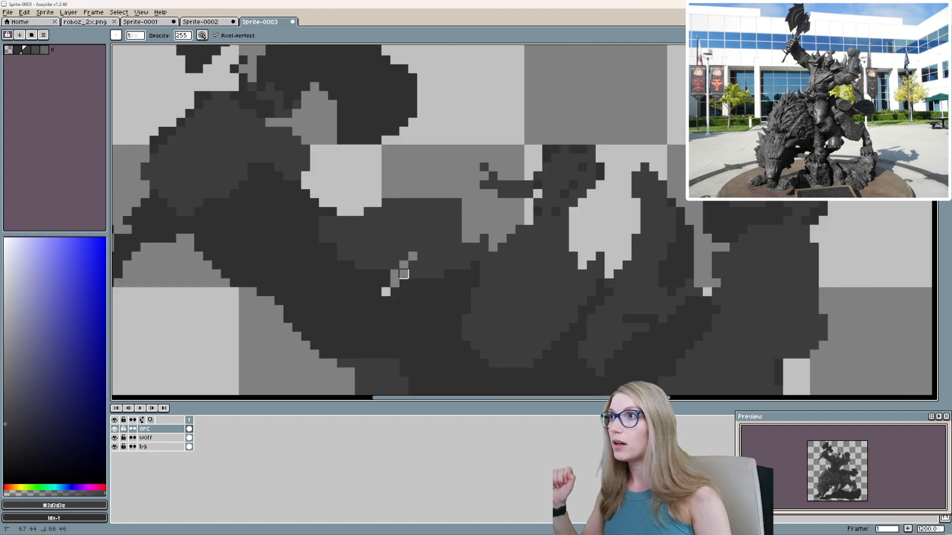
key("e")
Draw pointed spikes along the upper edge of the axe-side shoulder armor with #3d3d3e and edge them with #303031.
scroll(413, 260, "up", 1)
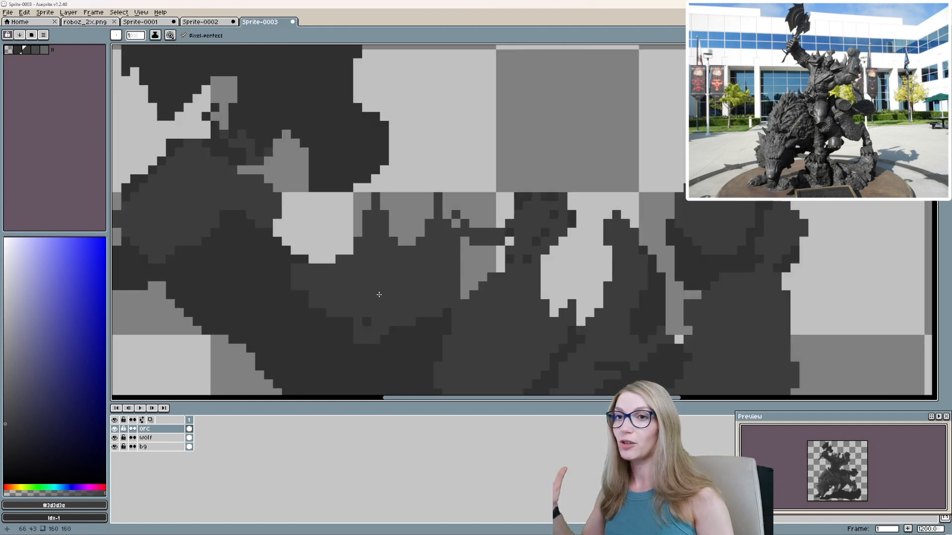
left_click_drag(388, 232, 375, 197)
mouse_move(393, 224)
left_mouse_down()
mouse_move(440, 198)
mouse_move(411, 241)
mouse_move(455, 259)
left_mouse_up()
scroll(428, 241, "up", 1)
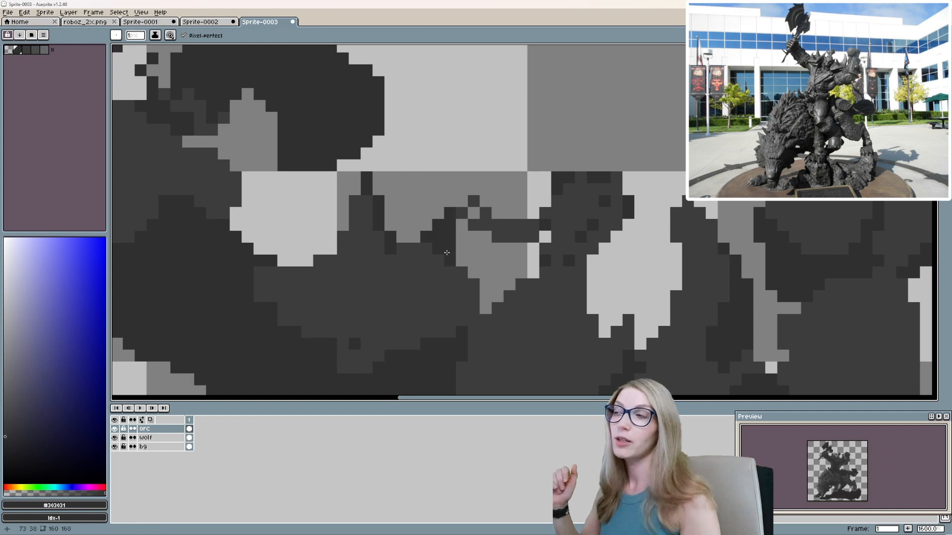
scroll(447, 253, "down", 1)
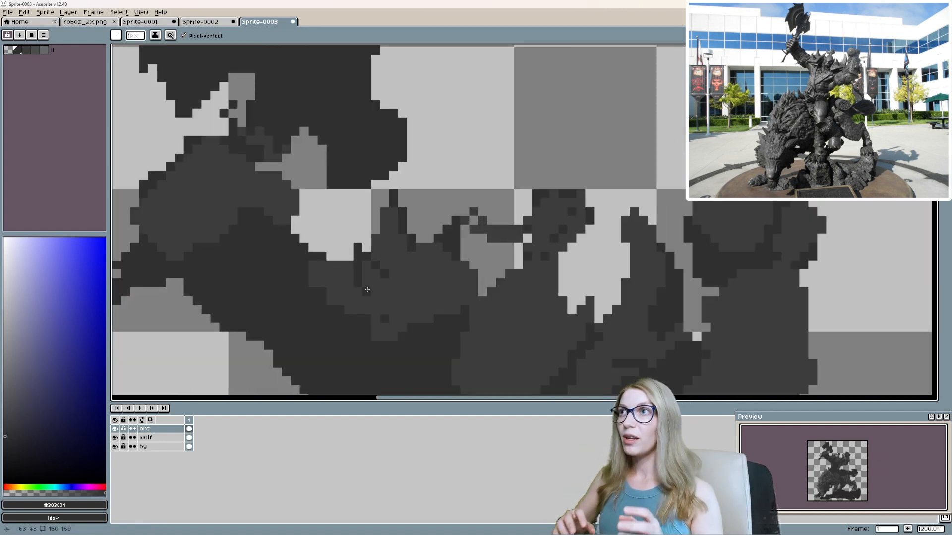
scroll(414, 290, "up", 1)
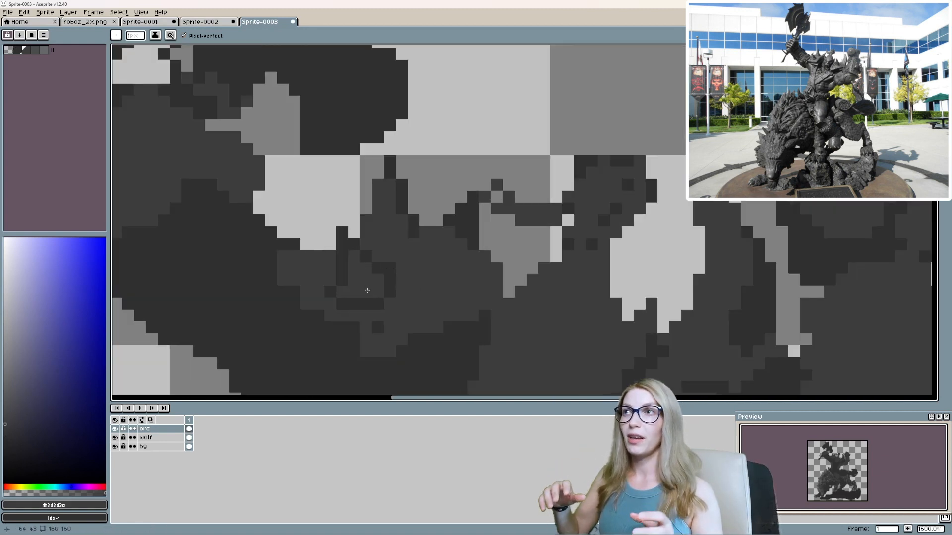
Shape the small spike at the inner end of the axe arm, using #3d3d3e fill and lighter grey accent pixels.
left_click(44, 49)
left_click(378, 291)
mouse_move(342, 292)
left_mouse_down()
mouse_move(378, 280)
mouse_move(354, 255)
mouse_move(364, 280)
left_mouse_up()
left_click(35, 50)
scroll(368, 279, "up", 1)
left_click(366, 241, "alt")
left_click(348, 224)
left_click(381, 246, "alt")
left_click(348, 246)
scroll(494, 256, "down", 5)
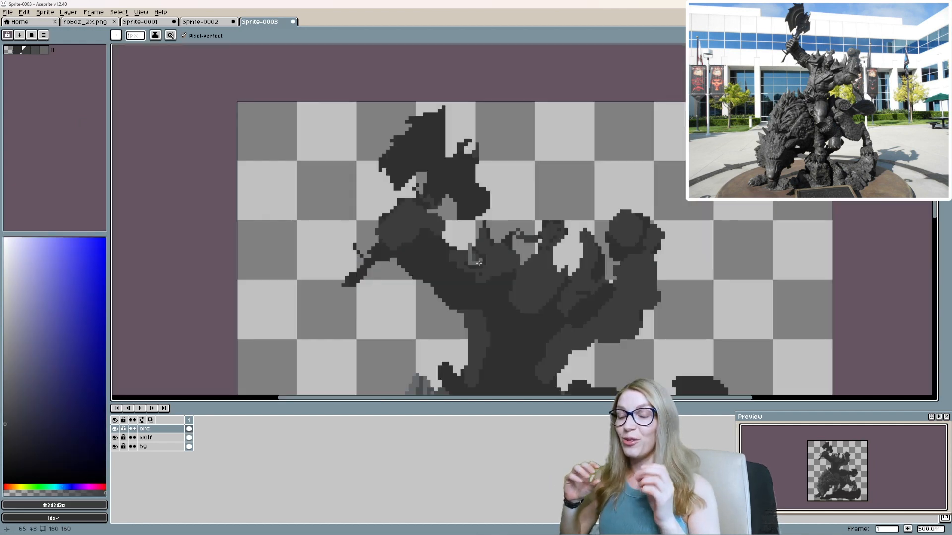
Shade the small spike's arm-side edge with #4b4c4d and redraw its dark outline and base with #303031.
scroll(463, 265, "up", 5)
left_click(450, 282, "alt")
left_click_drag(485, 298, 454, 329)
left_click(441, 332, "alt")
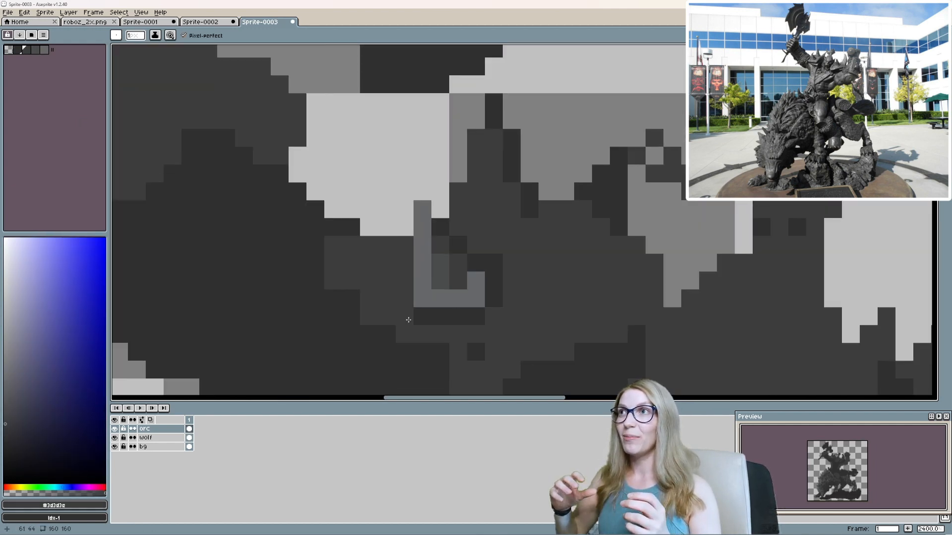
left_click(440, 271, "alt")
left_click(423, 299)
mouse_move(423, 209)
left_mouse_down()
mouse_move(440, 298)
mouse_move(476, 281)
left_mouse_up()
left_click(458, 280, "alt")
left_click(476, 298)
left_click(494, 262)
left_click(422, 316, "alt")
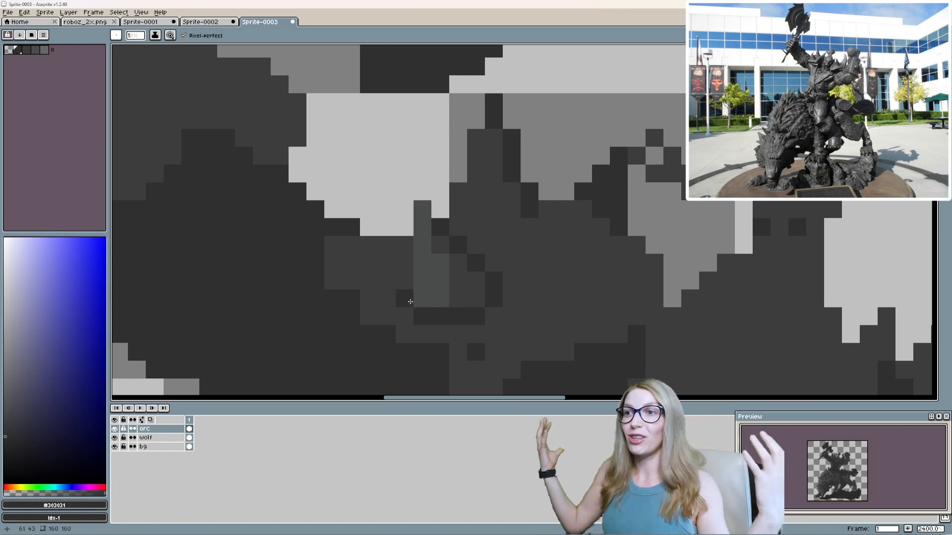
Undo the stray pixel and draw a light grey rim around the base of the small shoulder spike.
left_click(404, 281)
key("ctrl+z")
left_click(44, 50)
mouse_move(405, 299)
left_mouse_down()
mouse_move(423, 316)
mouse_move(478, 315)
mouse_move(493, 298)
left_mouse_up()
scroll(836, 456, "up", 3)
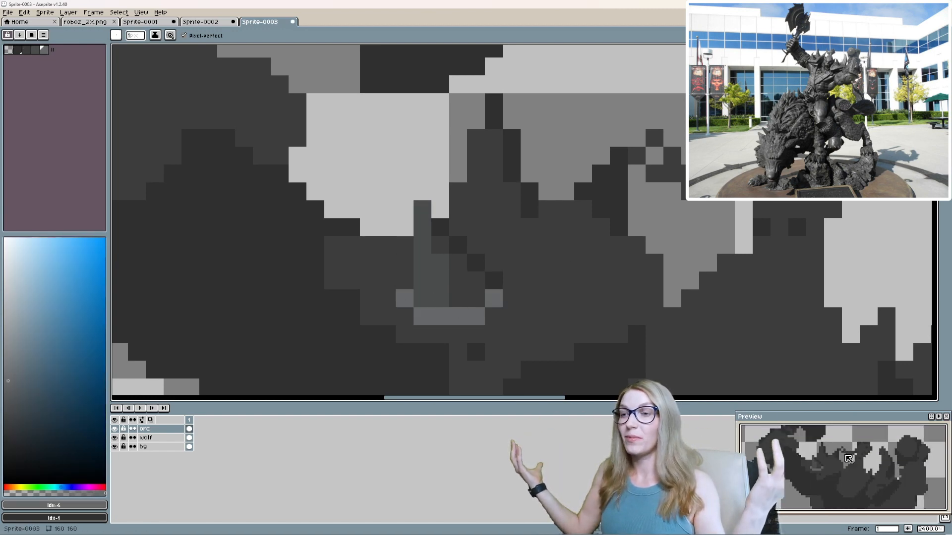
scroll(538, 282, "down", 6)
scroll(521, 272, "up", 4)
scroll(540, 238, "down", 2)
scroll(568, 263, "up", 2)
Enlarge the brush and block in the body of the shoulder armor with #4b4c4d.
left_click(491, 267, "alt")
scroll(568, 261, "down", 2)
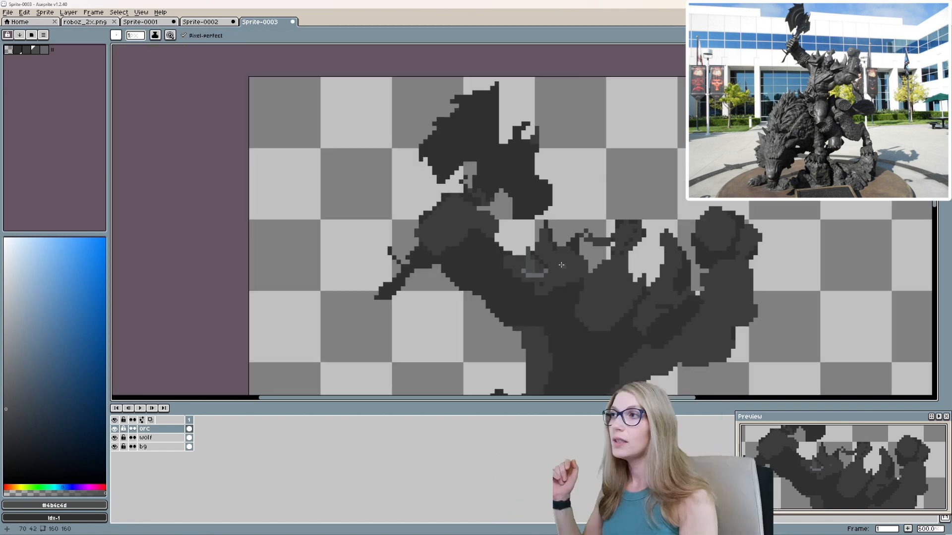
scroll(561, 265, "up", 1)
key("plus")
key("plus")
key("plus")
scroll(540, 294, "up", 3)
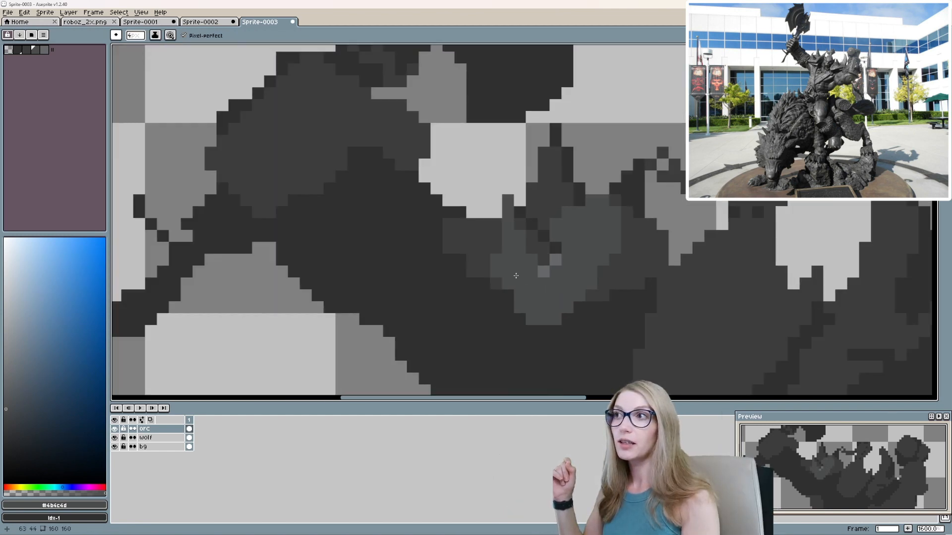
mouse_move(477, 260)
left_mouse_down()
mouse_move(481, 224)
mouse_move(463, 249)
mouse_move(484, 259)
left_mouse_up()
Restore the small spike's fill and light rim, and extend the armor's #4b4c4d shading toward the head.
scroll(526, 236, "up", 2)
left_click(529, 241, "alt")
mouse_move(514, 214)
left_mouse_down()
mouse_move(489, 283)
mouse_move(510, 238)
mouse_move(538, 243)
left_mouse_up()
scroll(575, 265, "down", 5)
scroll(588, 254, "up", 4)
left_click(570, 252, "alt")
left_click_drag(576, 276, 630, 332)
scroll(564, 226, "down", 4)
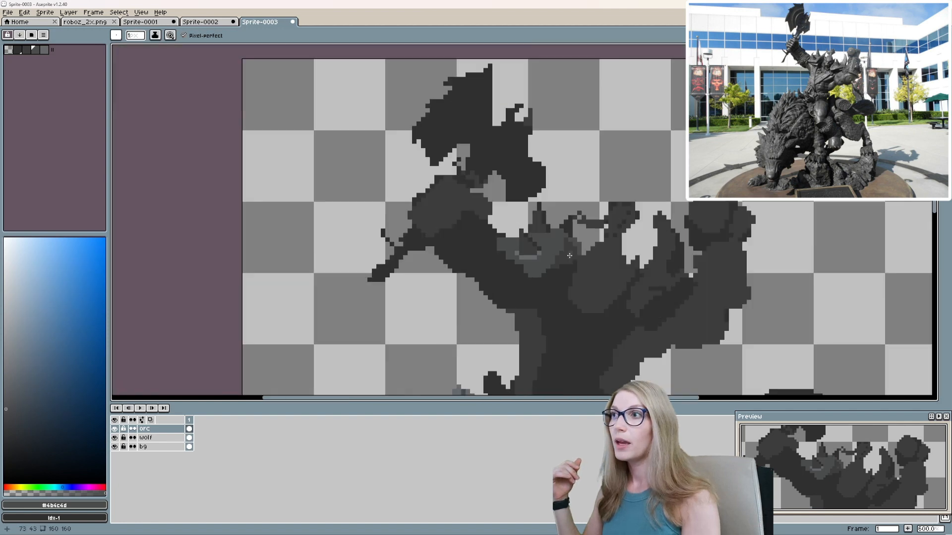
scroll(571, 256, "up", 2)
left_click_drag(568, 240, 550, 271)
scroll(409, 233, "down", 4)
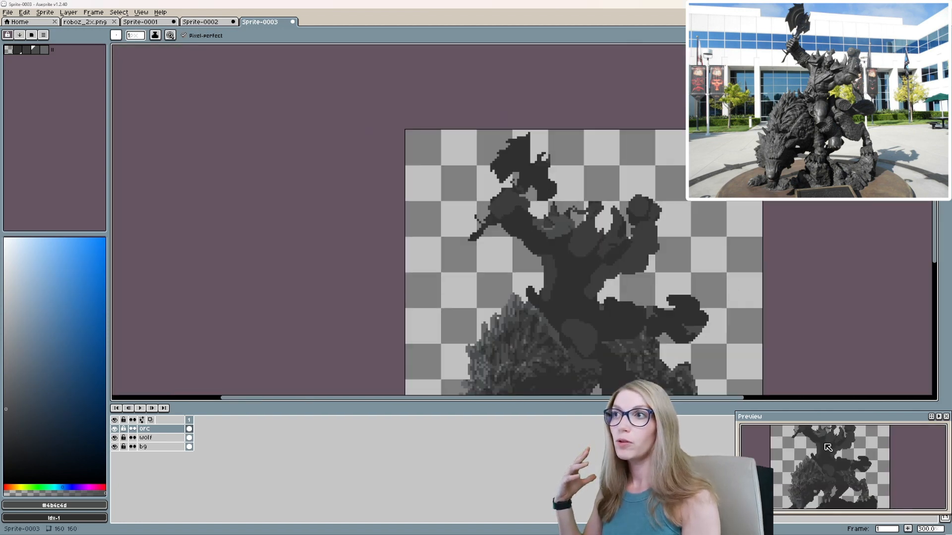
Clean up the armor's edge with #303031 and paint a #3d3d3e shadow band along its head-side and lower edges.
scroll(409, 232, "up", 5)
left_click(409, 233, "alt")
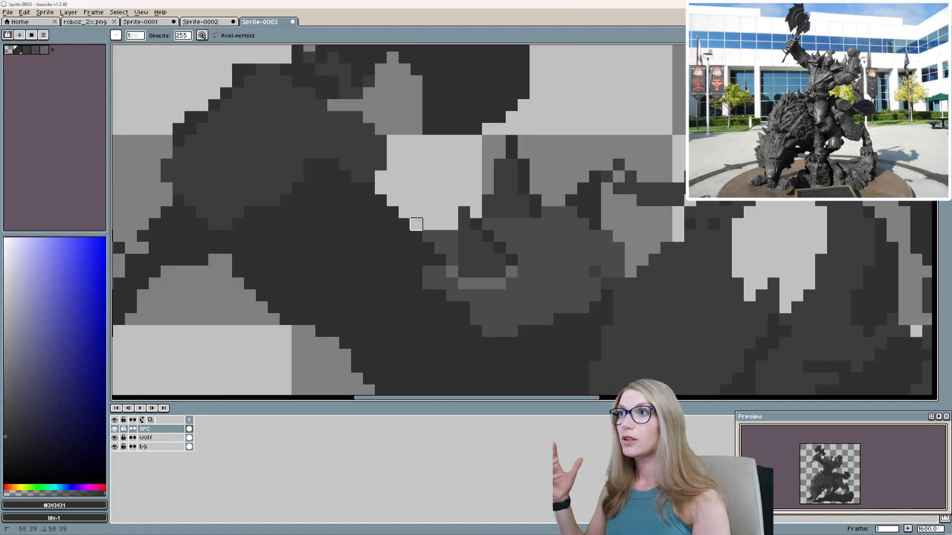
scroll(417, 248, "down", 4)
scroll(505, 304, "up", 3)
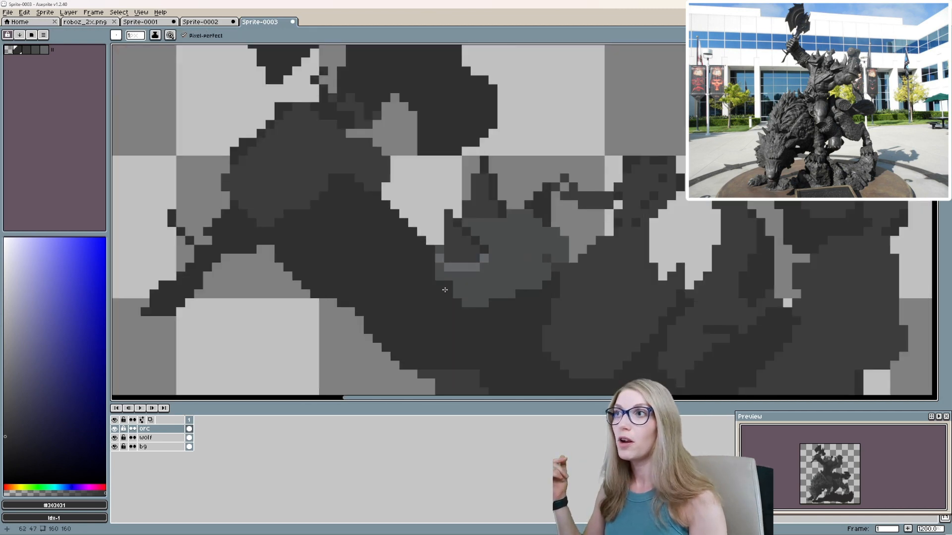
left_click(504, 304, "alt")
left_click(516, 291, "alt")
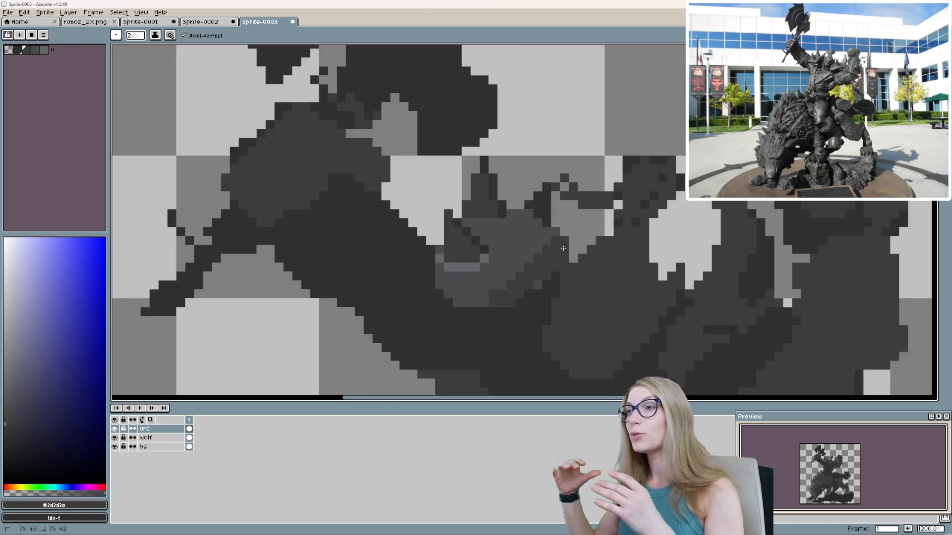
left_click(526, 251, "alt")
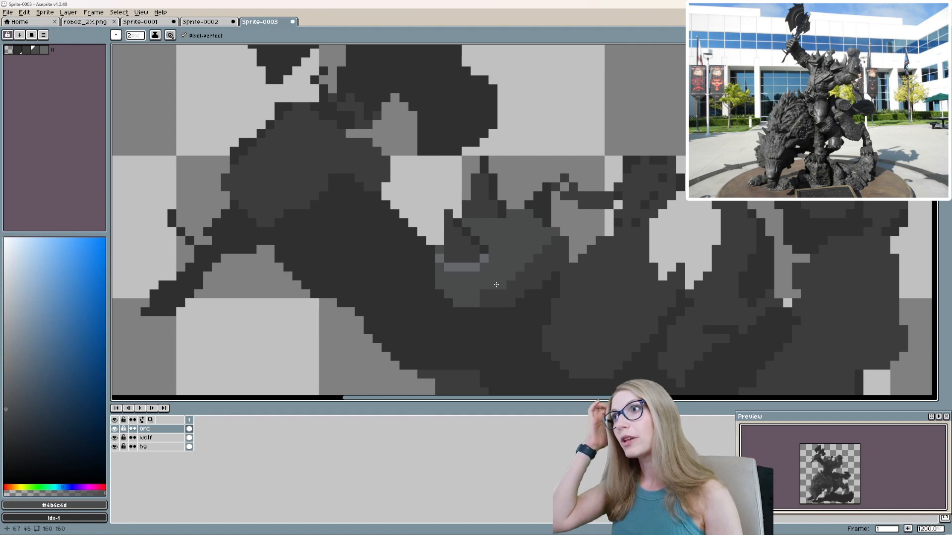
left_click(494, 301)
left_click(512, 292, "alt")
scroll(577, 254, "down", 1)
scroll(508, 280, "up", 2)
key("minus")
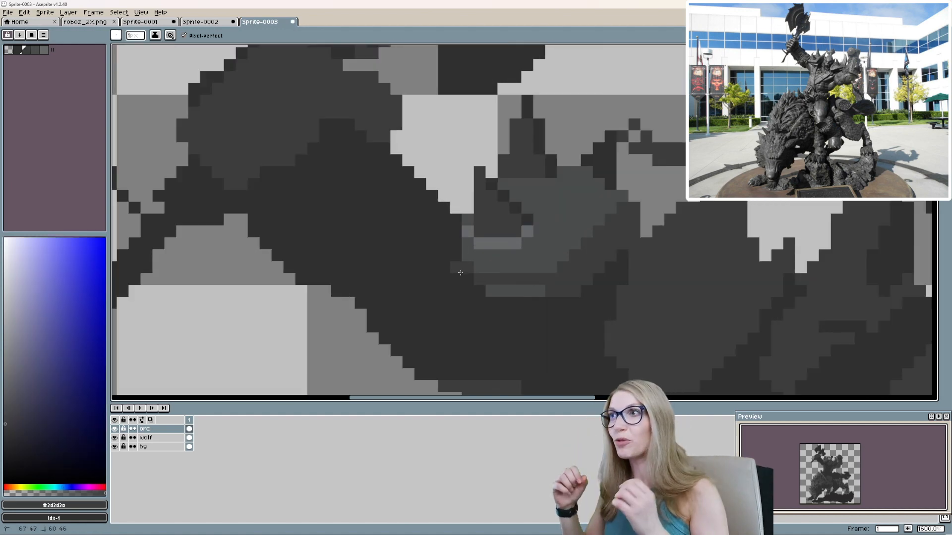
Continue the shadow band to the arm and add a #4b4c4d rim along the underside of the shoulder armor.
scroll(464, 245, "down", 2)
scroll(519, 272, "up", 2)
left_click(470, 268, "alt")
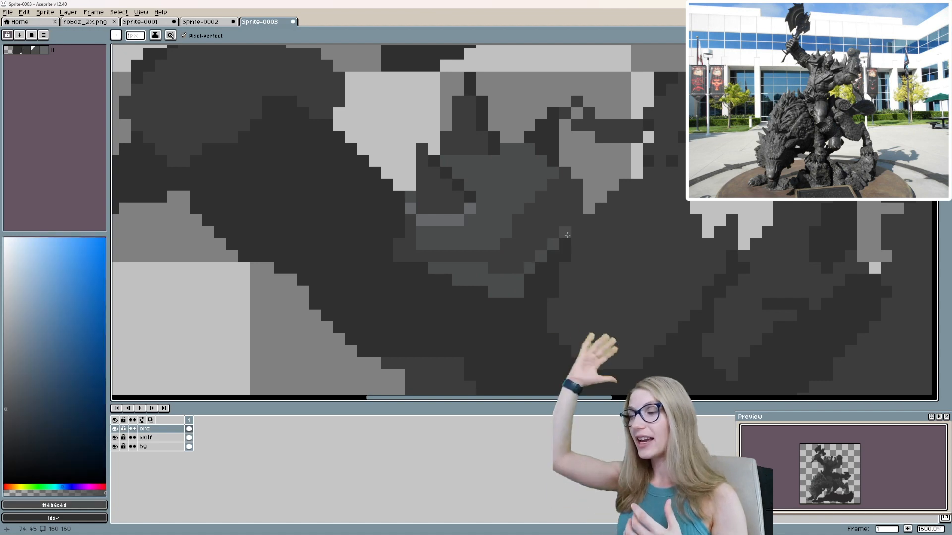
scroll(577, 277, "down", 1)
scroll(577, 278, "up", 1)
left_click_drag(577, 277, 560, 320)
left_click(459, 310, "alt")
Darken the gap between the head and the far shoulder spikes with #303031 and highlight the nearest spike tip with #4b4c4d.
scroll(626, 290, "up", 1)
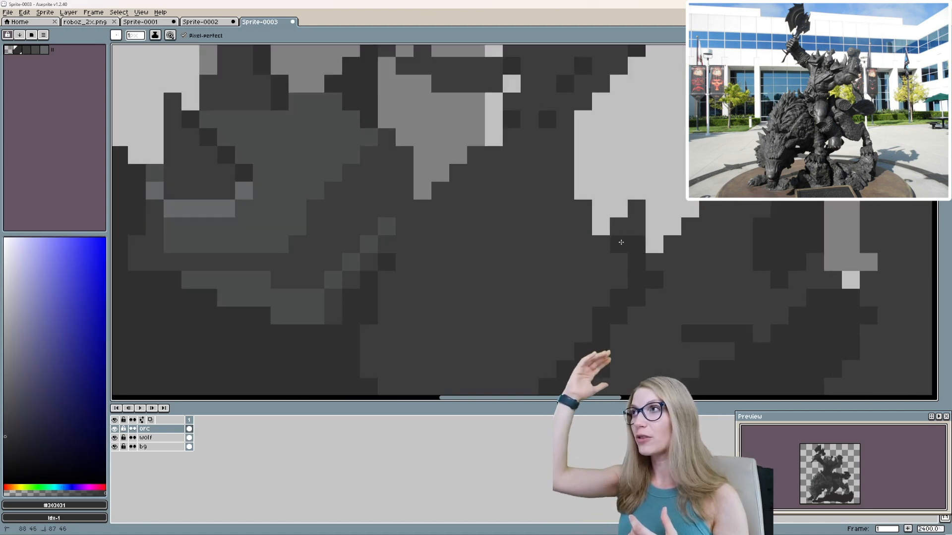
left_click_drag(619, 243, 618, 280)
left_click_drag(600, 245, 601, 298)
left_click(545, 267, "alt")
left_click(270, 193, "alt")
left_click(619, 226)
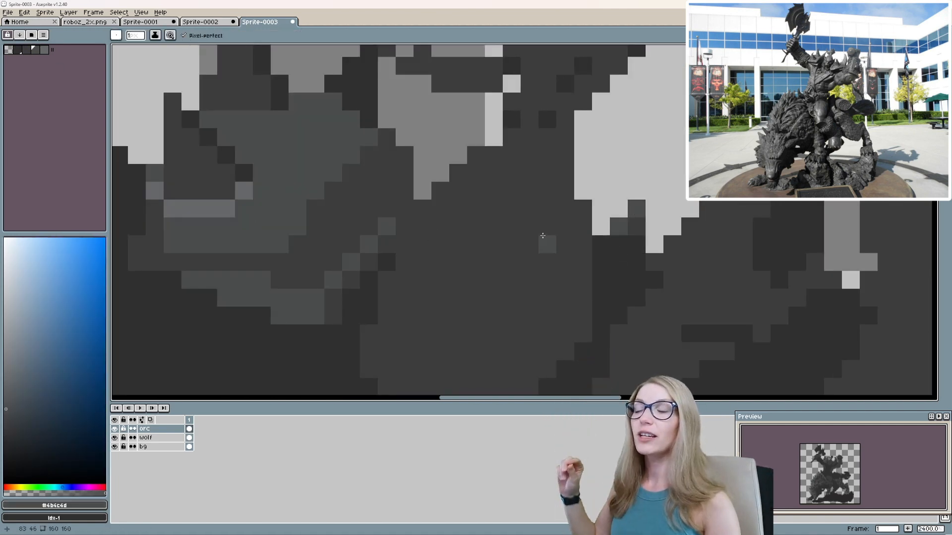
Mark the eye and brow shadows on the orc's face with #303031 and outline the head beside the shoulder armor.
left_click_drag(542, 236, 599, 182)
left_click(630, 195, "alt")
left_click(671, 196)
left_click(658, 209, "alt")
mouse_move(641, 216)
left_mouse_down()
mouse_move(581, 243)
mouse_move(499, 223)
left_mouse_up()
scroll(499, 223, "down", 1)
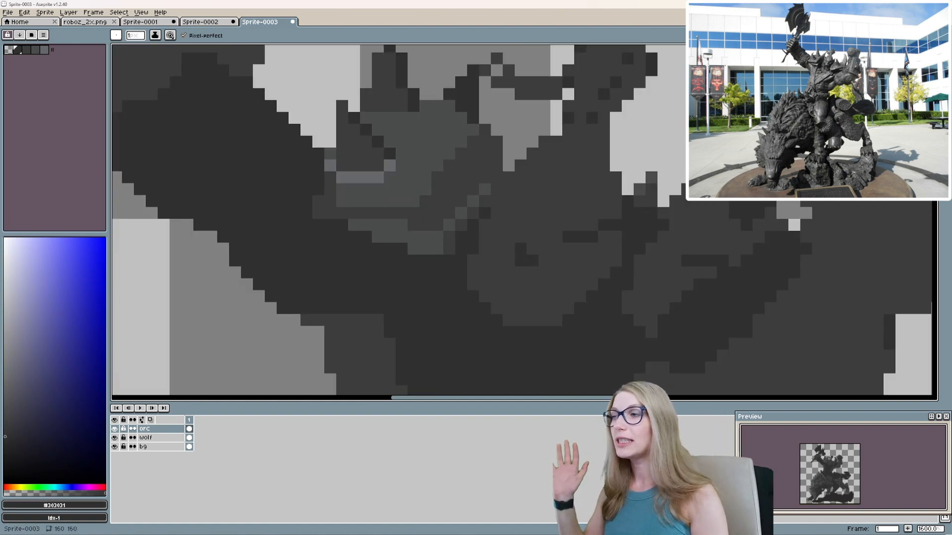
left_click_drag(506, 166, 524, 232)
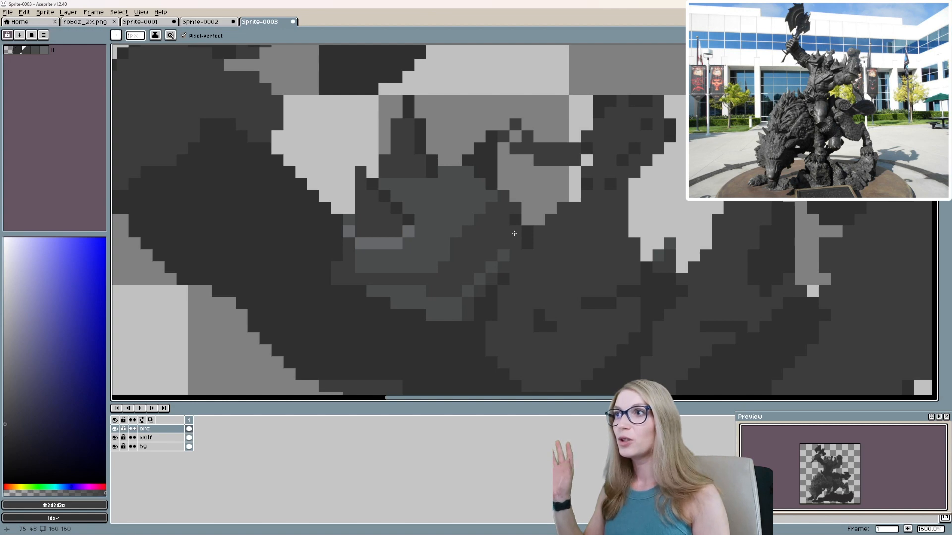
Select the spiked axe-side shoulder armor by its color areas with the Magic Wand.
key("e")
scroll(521, 223, "down", 5)
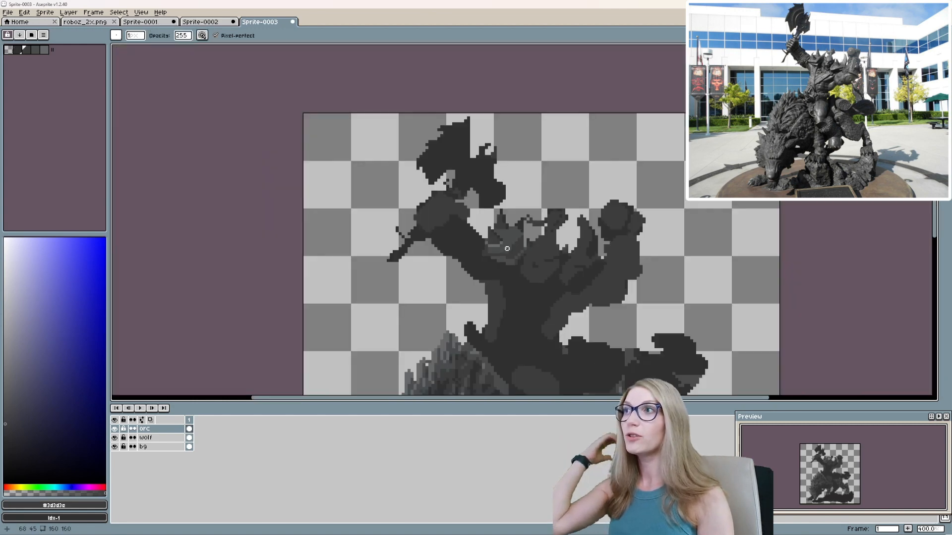
scroll(545, 198, "up", 3)
key("w")
left_click(459, 273)
left_click(447, 251)
left_click(432, 283)
scroll(434, 289, "up", 3)
left_click(432, 303)
left_click(461, 267, "shift")
left_click(426, 231, "shift")
left_click(408, 214, "shift")
left_click(478, 142, "shift")
left_click(581, 195, "shift")
Widen the selected shoulder armor to 113.33%, rotate it by -11.4 degrees and deselect it.
scroll(568, 201, "down", 2)
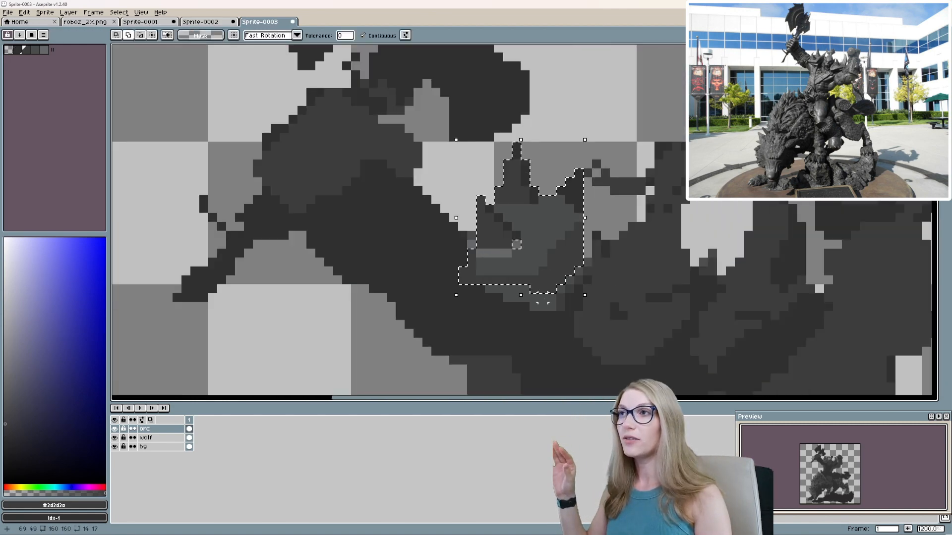
scroll(568, 292, "up", 4)
scroll(507, 280, "down", 4)
left_click_drag(548, 127, 567, 144)
left_click_drag(503, 222, 501, 242)
scroll(531, 236, "down", 4)
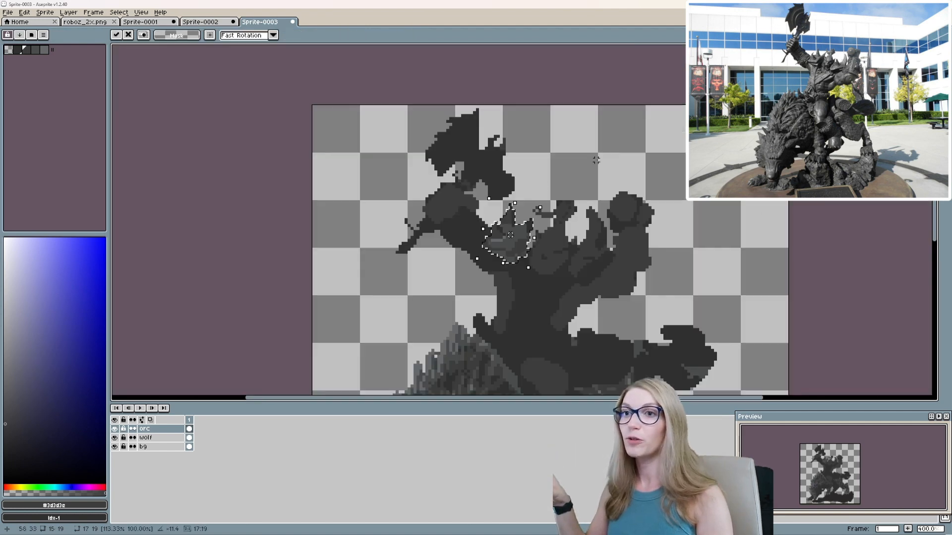
left_click(595, 159)
key("ctrl+d")
Place and adjust #4b4c4d highlight pixels around the eyes, brow and cheek of the orc's face.
scroll(556, 254, "up", 4)
key("]")
key("b")
scroll(515, 212, "up", 1)
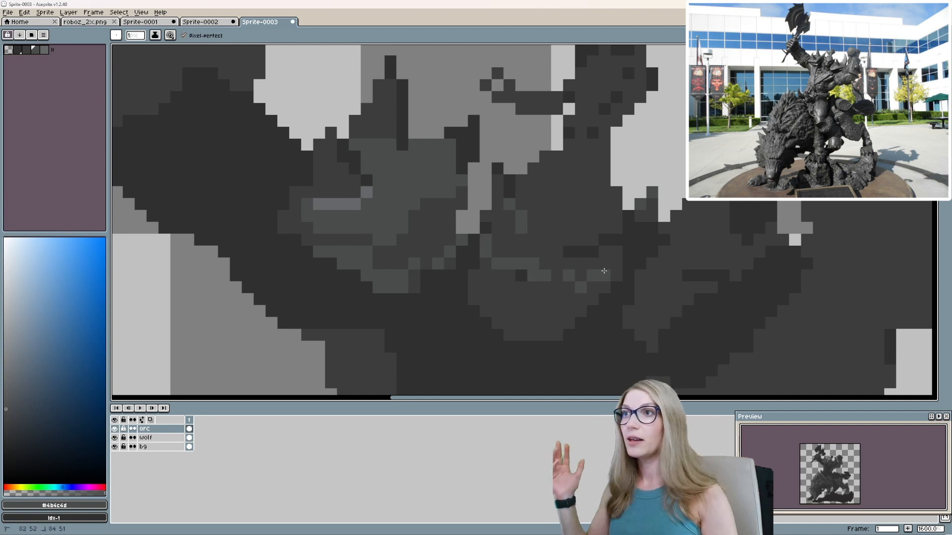
key("ctrl+z")
left_click_drag(606, 260, 606, 252)
mouse_move(541, 264)
left_mouse_down()
mouse_move(591, 267)
mouse_move(571, 281)
mouse_move(533, 258)
mouse_move(507, 275)
left_mouse_up()
left_click(560, 264, "alt")
left_click(516, 263, "alt")
left_click(516, 253, "alt")
left_click(506, 274)
left_click(517, 263)
scroll(817, 468, "up", 3)
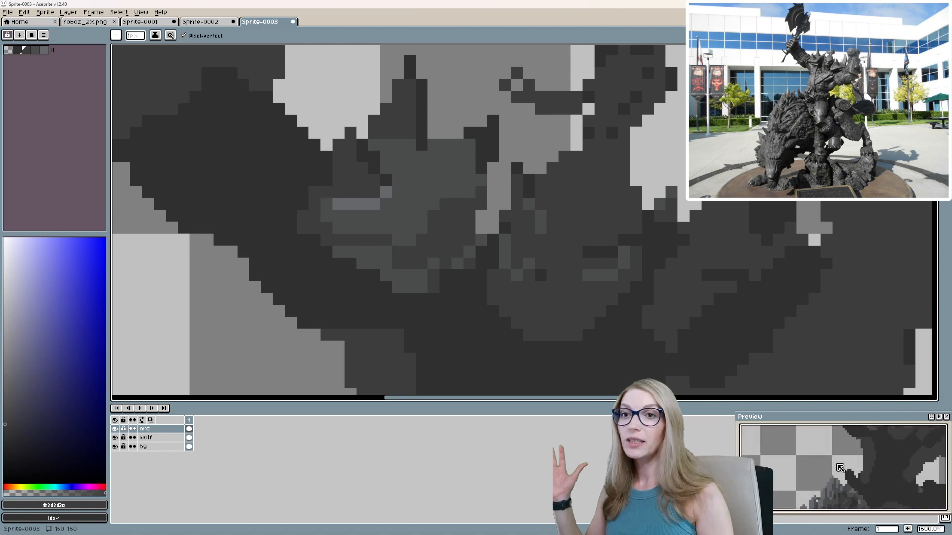
Draw a #4b4c4d highlight line along the jaw and touch up the lower face with #3d3d3e.
left_click(505, 255, "alt")
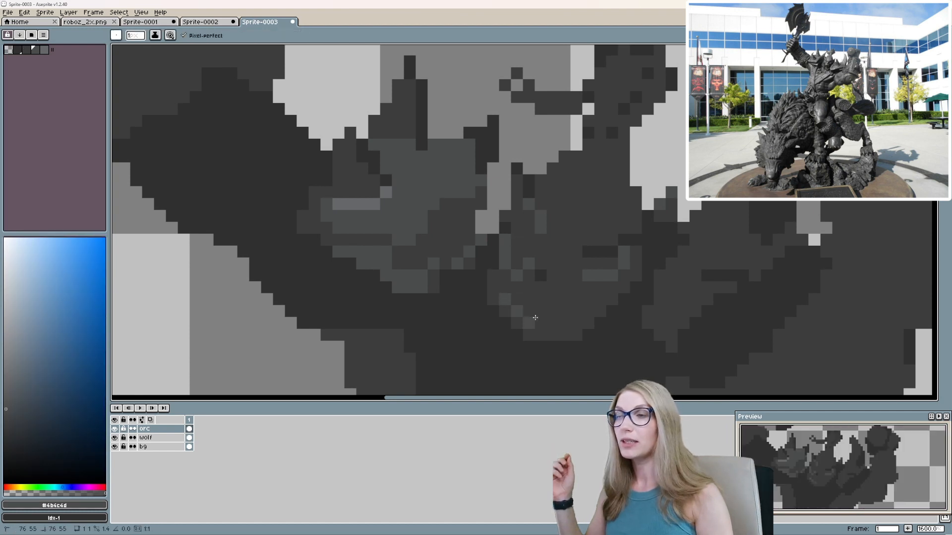
scroll(577, 301, "down", 1)
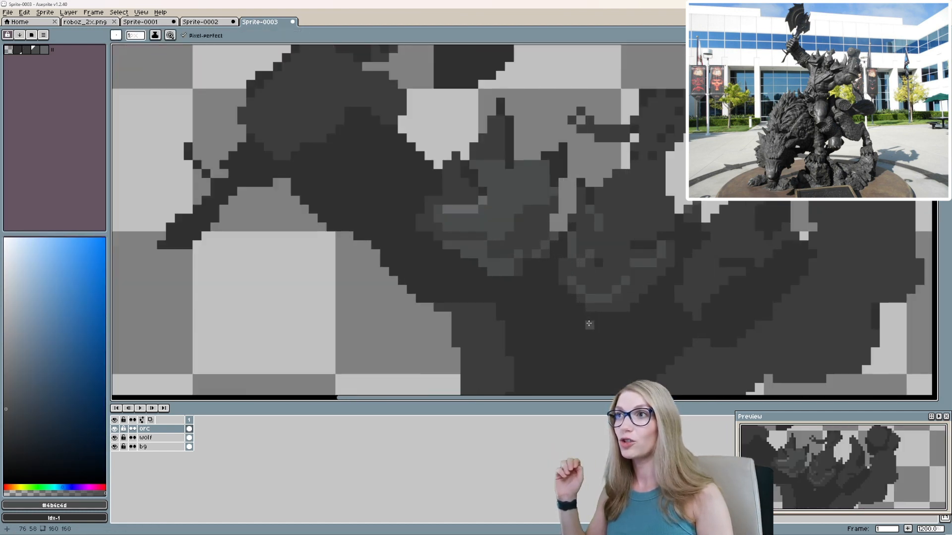
left_click(639, 284, "alt")
scroll(639, 298, "up", 1)
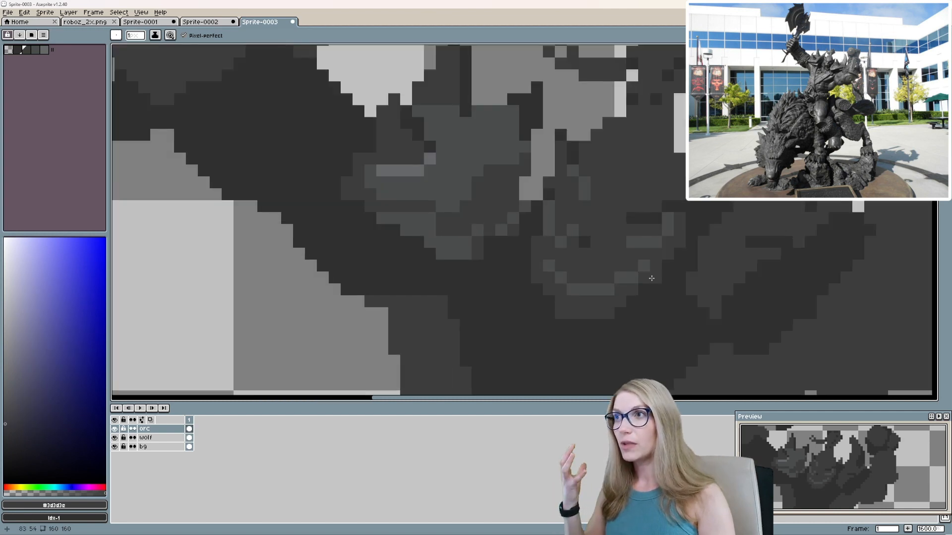
left_click_drag(652, 278, 620, 313)
Trim the chin's outline with #303031 and block in the lower face and beard with #4b4c4d.
scroll(635, 305, "down", 3)
scroll(632, 308, "up", 3)
scroll(531, 299, "up", 1)
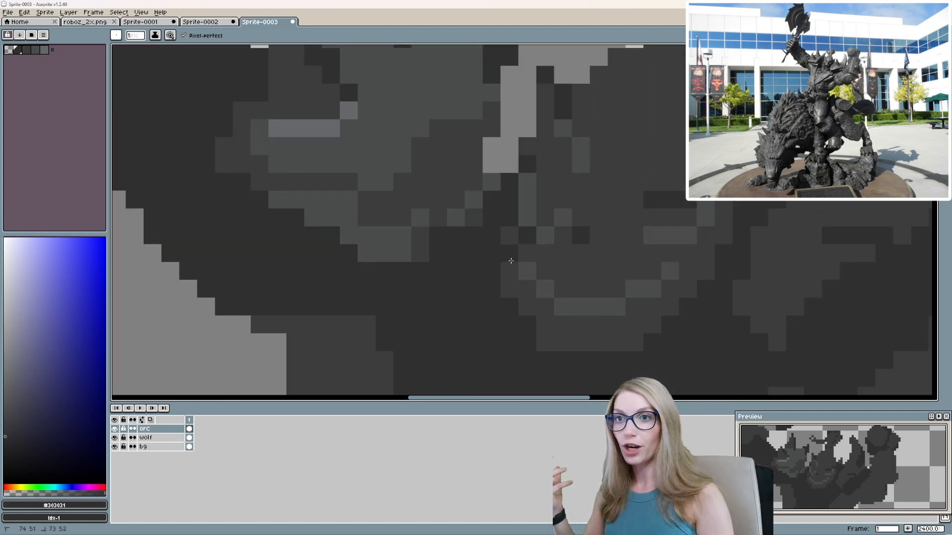
mouse_move(511, 260)
left_mouse_down()
mouse_move(510, 289)
mouse_move(542, 338)
mouse_move(616, 341)
left_mouse_up()
left_click(562, 308, "alt")
left_click_drag(652, 325, 670, 290)
scroll(601, 276, "down", 7)
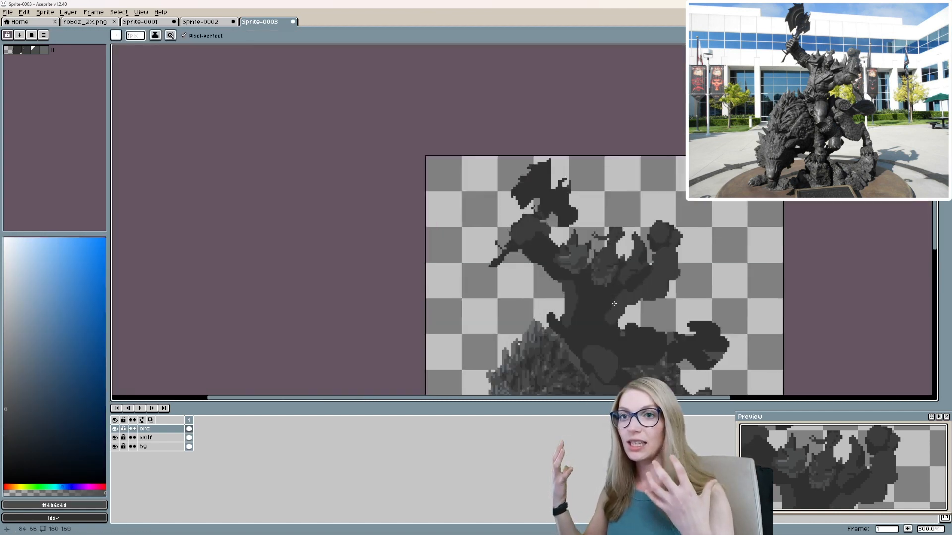
scroll(613, 304, "down", 1)
scroll(545, 290, "up", 8)
Add nose and mouth shadow pixels with #303031, touch up the face with #4b4c4d and extend the dark brow line.
left_click(509, 278, "alt")
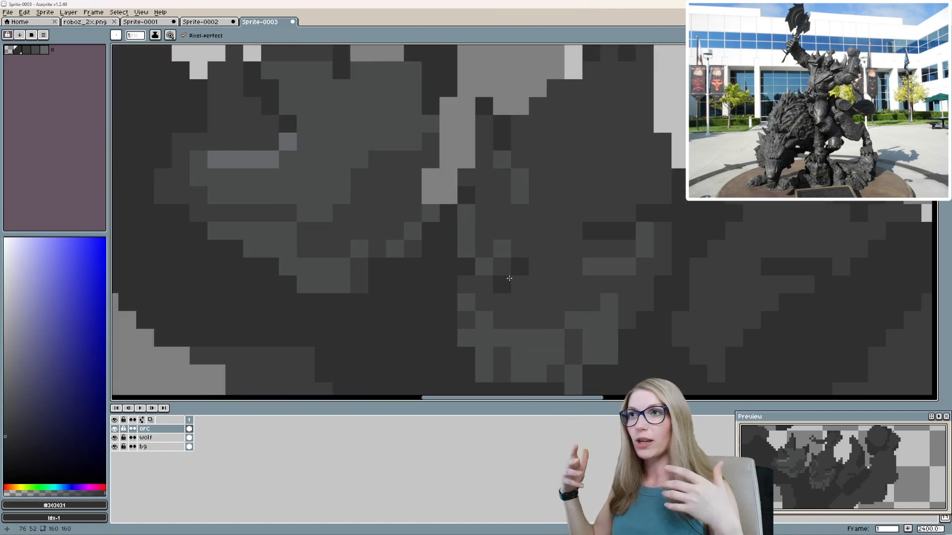
scroll(516, 236, "down", 1)
left_click(516, 236, "alt")
scroll(545, 231, "up", 1)
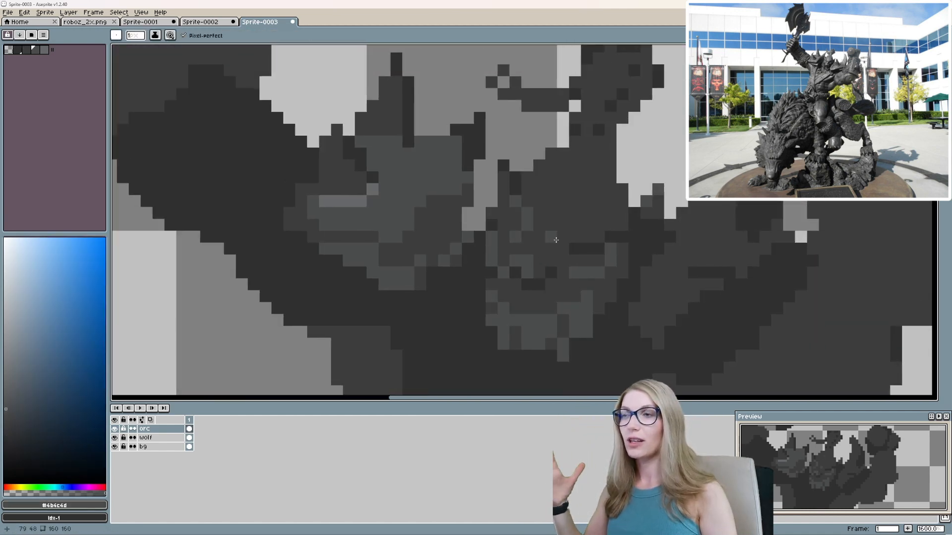
left_click(605, 239, "alt")
left_click_drag(613, 227, 586, 236)
scroll(702, 284, "down", 1)
scroll(580, 235, "up", 1)
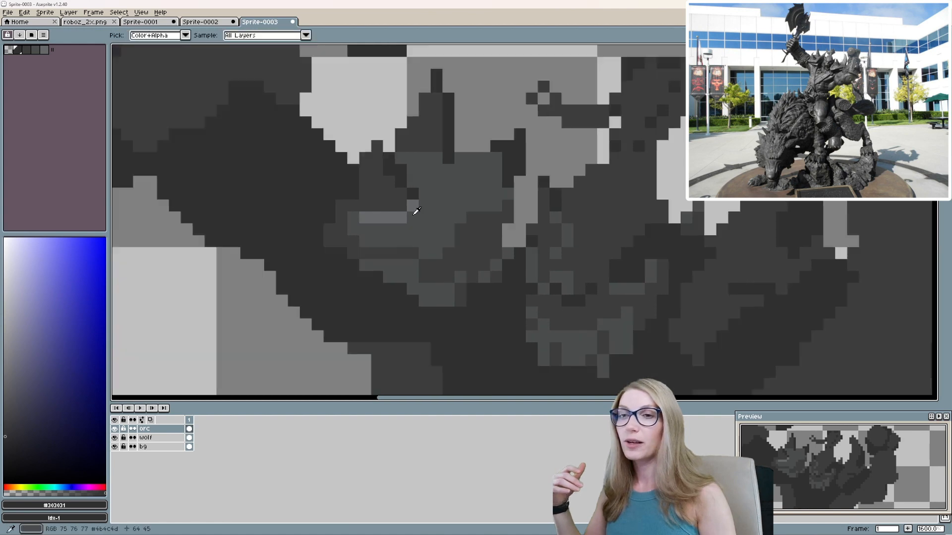
Paint over the orc's forehead, cheek and lower face with #4b4c4d using a 2 px brush.
left_click(414, 208, "alt")
left_click(491, 179, "alt")
scroll(503, 170, "down", 1)
scroll(541, 276, "up", 1)
key("plus")
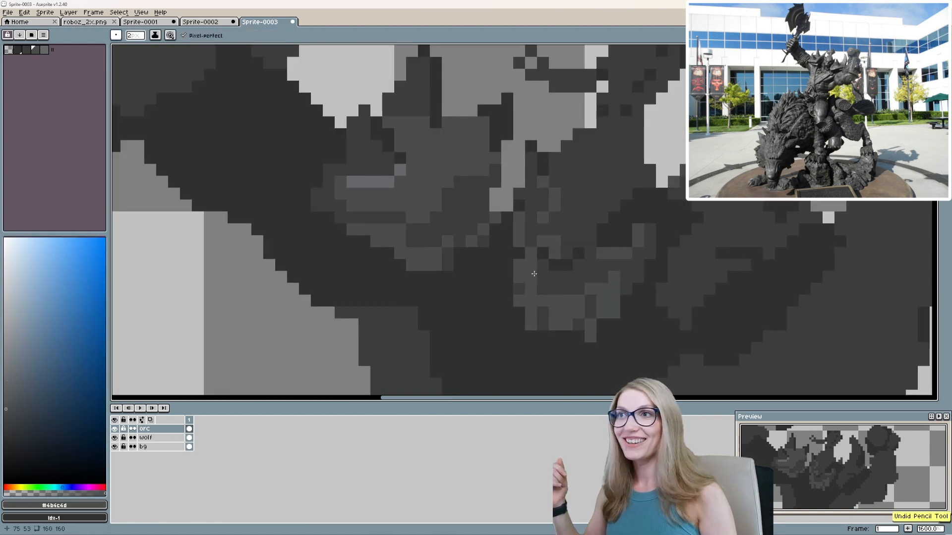
mouse_move(533, 273)
left_mouse_down()
mouse_move(551, 291)
mouse_move(602, 287)
left_mouse_up()
scroll(522, 293, "down", 2)
scroll(534, 250, "up", 2)
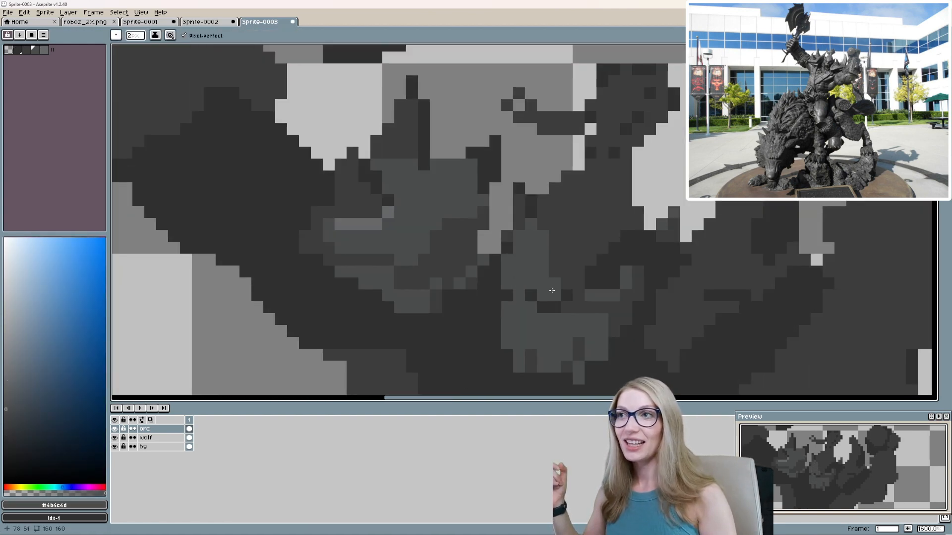
left_click_drag(554, 258, 564, 259)
scroll(634, 306, "down", 6)
scroll(627, 306, "up", 6)
Place 1 px #65686a highlights around the orc's nose, eye and cheek.
left_click(421, 220, "alt")
scroll(571, 328, "up", 1)
key("minus")
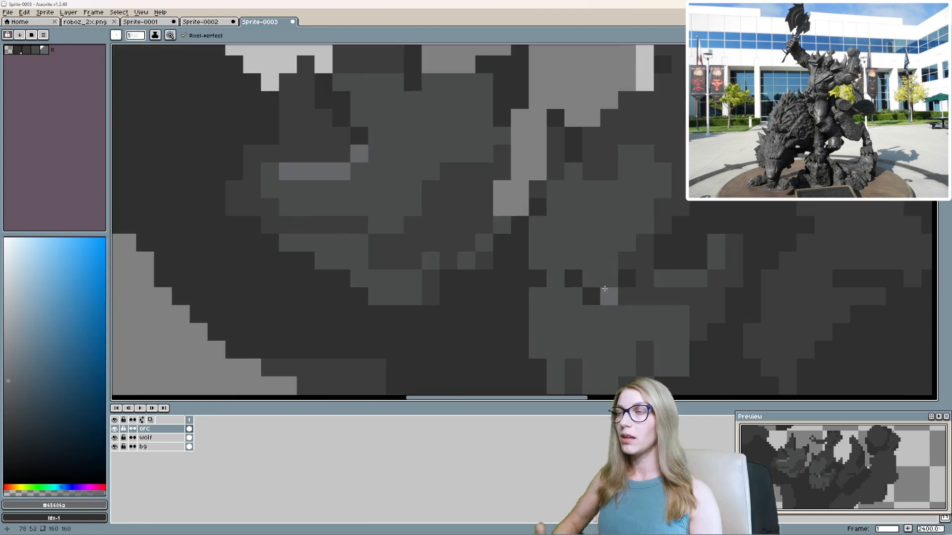
scroll(604, 281, "down", 3)
scroll(575, 262, "up", 2)
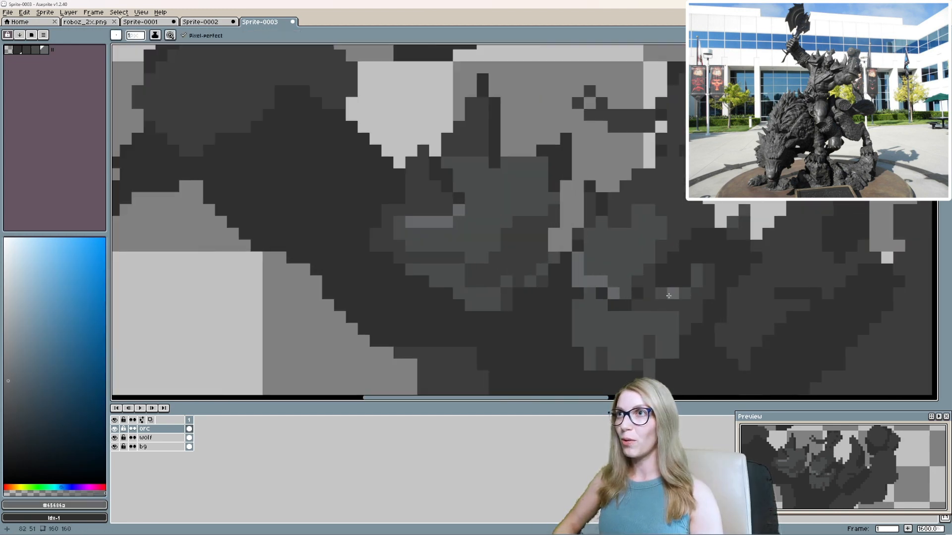
scroll(621, 213, "down", 3)
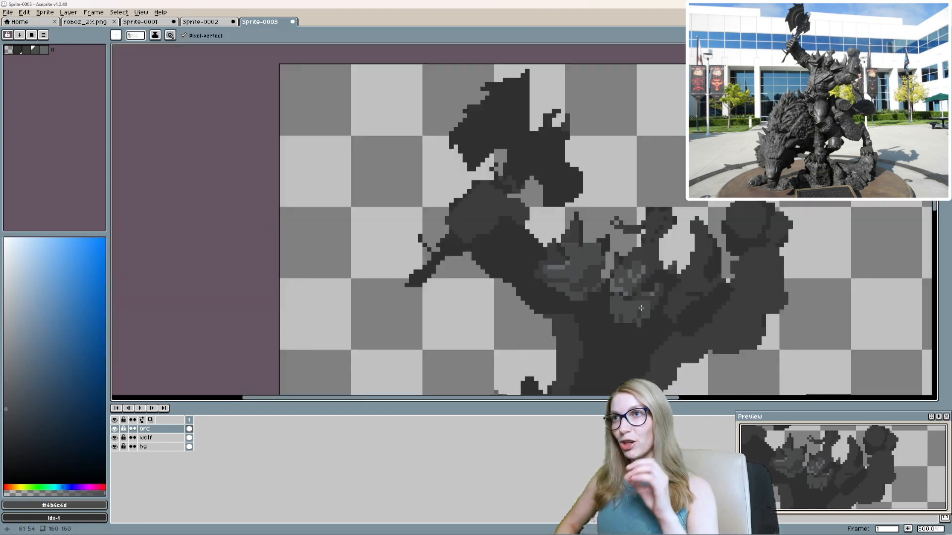
Break up the orc's forehead and brow with #4b4c4d and #3d3d3e pixels.
scroll(622, 213, "up", 4)
left_click(621, 212, "alt")
scroll(652, 207, "down", 3)
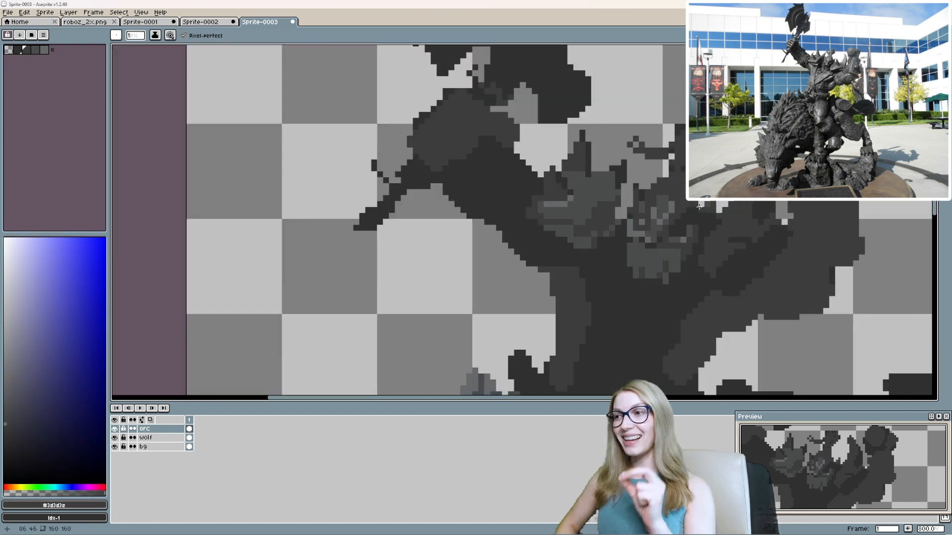
scroll(599, 259, "up", 2)
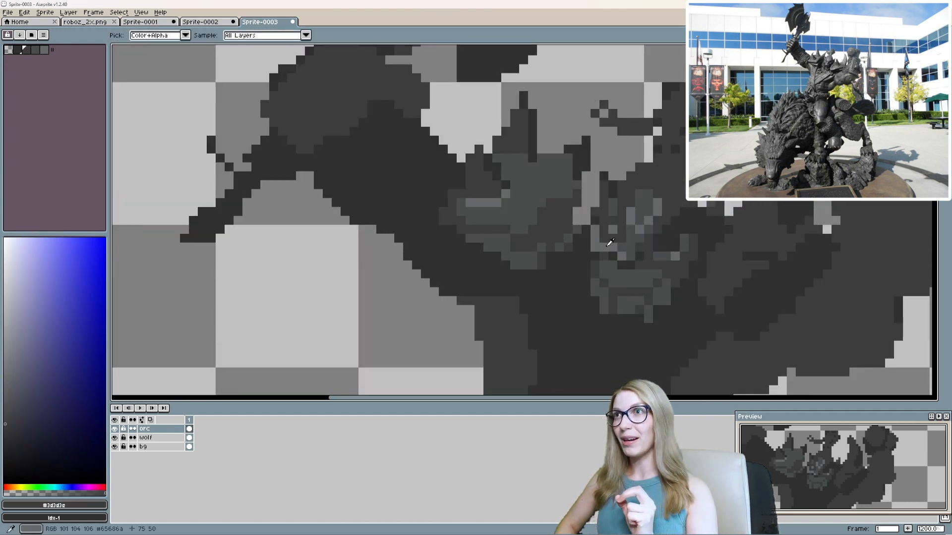
Add #65686a highlight pixels along the edge of the lower face and as a row of teeth.
left_click(598, 285, "alt")
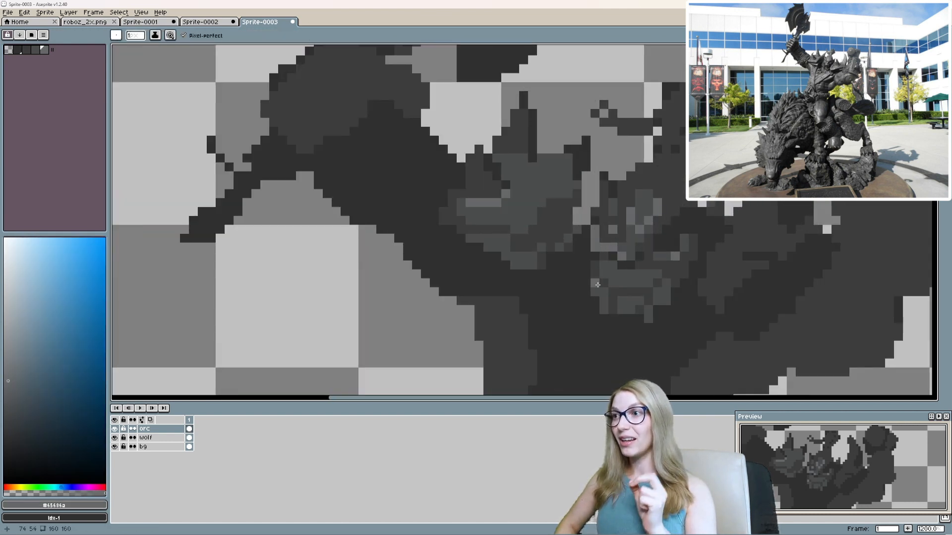
left_click(630, 291, "alt")
left_click(631, 282, "alt")
left_click(630, 293, "alt")
mouse_move(629, 310)
left_mouse_down()
mouse_move(603, 310)
mouse_move(640, 318)
left_mouse_up()
left_click(625, 318)
left_click(613, 301, "alt")
left_click(631, 301)
Darken pixels around the orc's mouth and start a beard below it with #3d3d3e.
left_click(665, 269, "alt")
left_click_drag(656, 268, 648, 277)
left_click(637, 269, "alt")
mouse_move(639, 277)
left_mouse_down()
mouse_move(622, 277)
mouse_move(636, 280)
left_mouse_up()
scroll(625, 293, "down", 1)
left_click(626, 301, "alt")
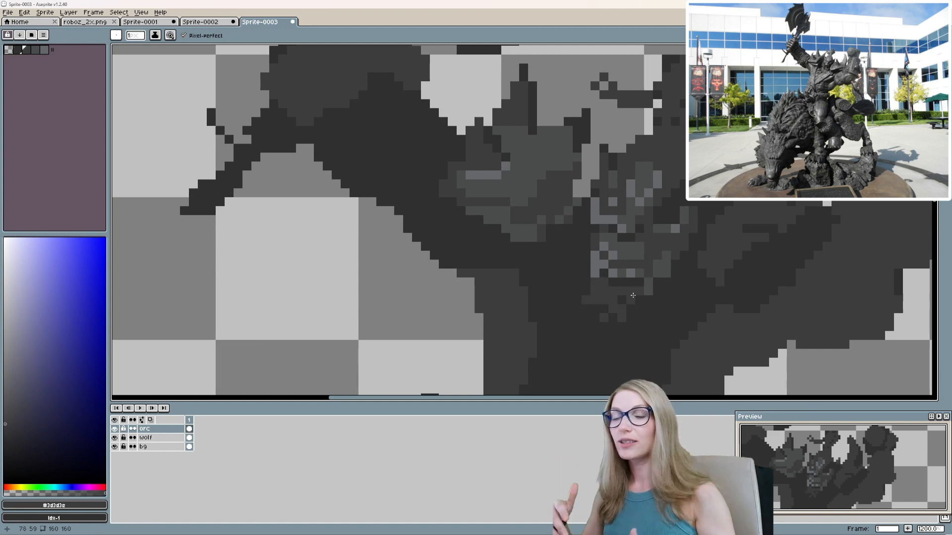
Fill out the beard and trim the jaw, mouth and cheek shadows with #303031.
scroll(615, 306, "down", 4)
scroll(653, 295, "up", 3)
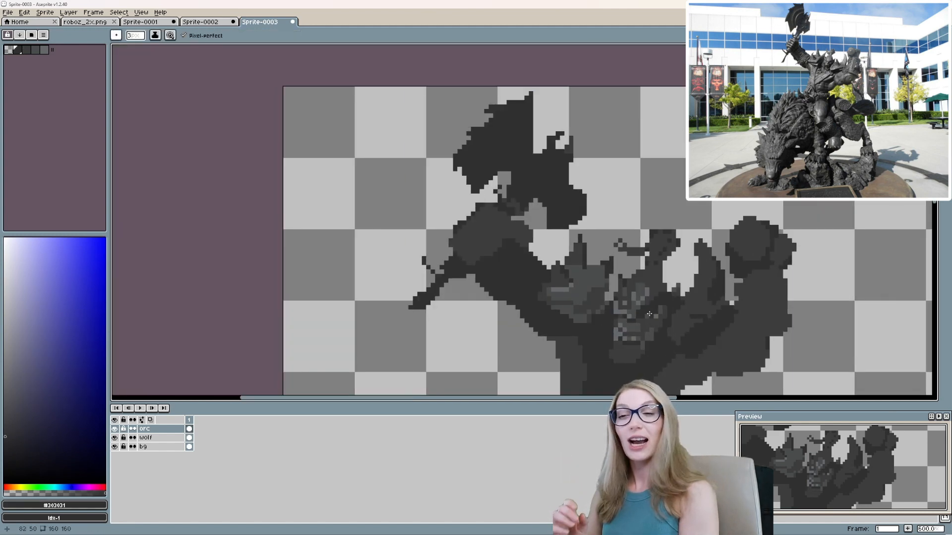
scroll(682, 300, "up", 1)
left_click_drag(617, 358, 684, 302)
left_click(658, 287, "alt")
left_click(666, 279, "alt")
left_click(628, 292, "alt")
left_click(609, 287, "alt")
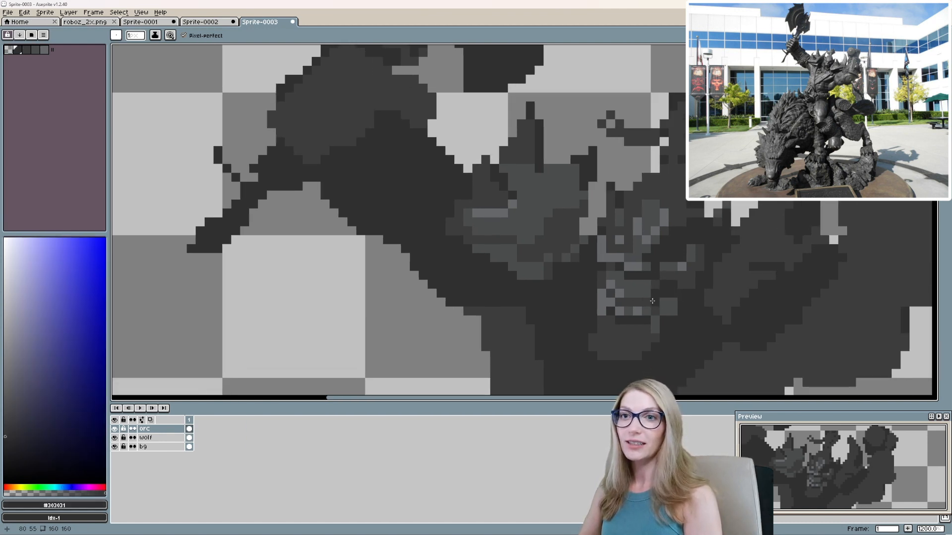
Touch up the area between the orc's nose and mouth with #4b4c4d.
scroll(655, 288, "up", 1)
scroll(655, 287, "down", 4)
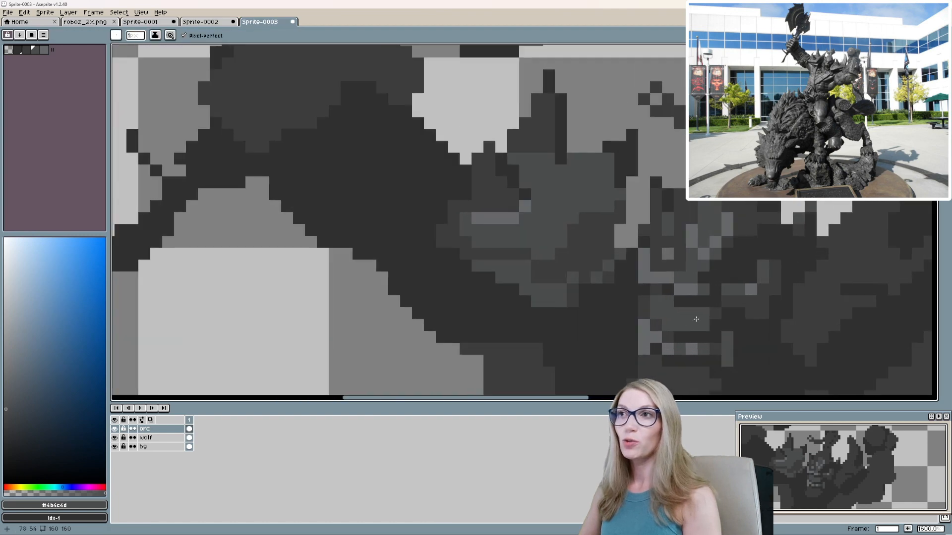
left_click(691, 307, "alt")
scroll(691, 317, "down", 2)
scroll(652, 318, "up", 3)
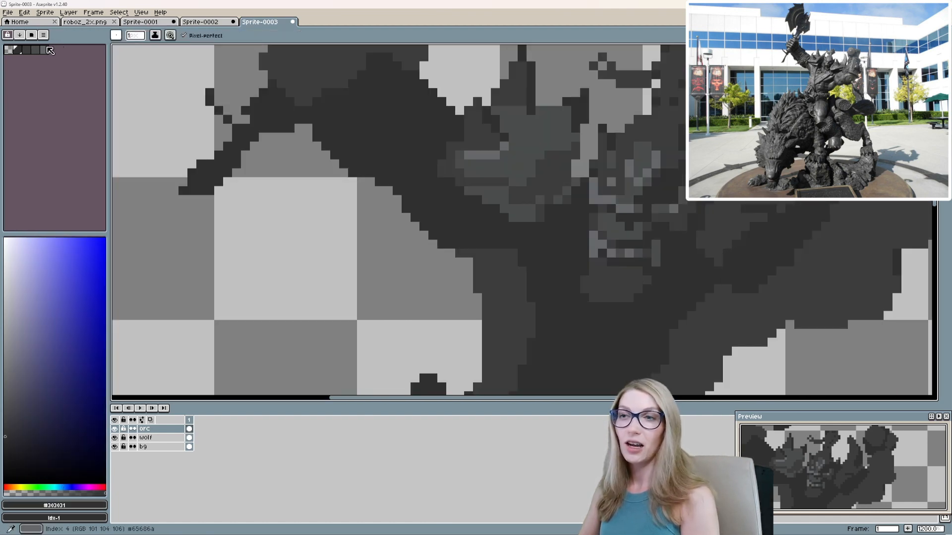
Select the grey palette range as a shading ramp and shade the orc's beard with it.
left_click_drag(46, 49, 18, 50)
key("s")
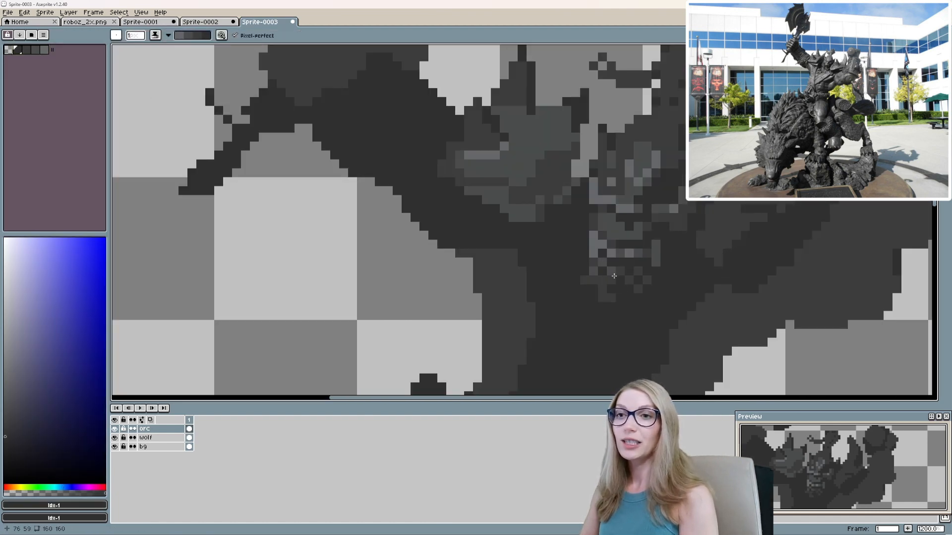
scroll(635, 270, "up", 1)
left_click(601, 278, "alt")
mouse_move(600, 289)
left_mouse_down()
mouse_move(566, 307)
mouse_move(581, 328)
left_mouse_up()
scroll(533, 323, "down", 2)
scroll(616, 297, "up", 1)
Repaint the dark shoulder area beside the orc's face with #3d3d3e.
left_click(620, 274, "alt")
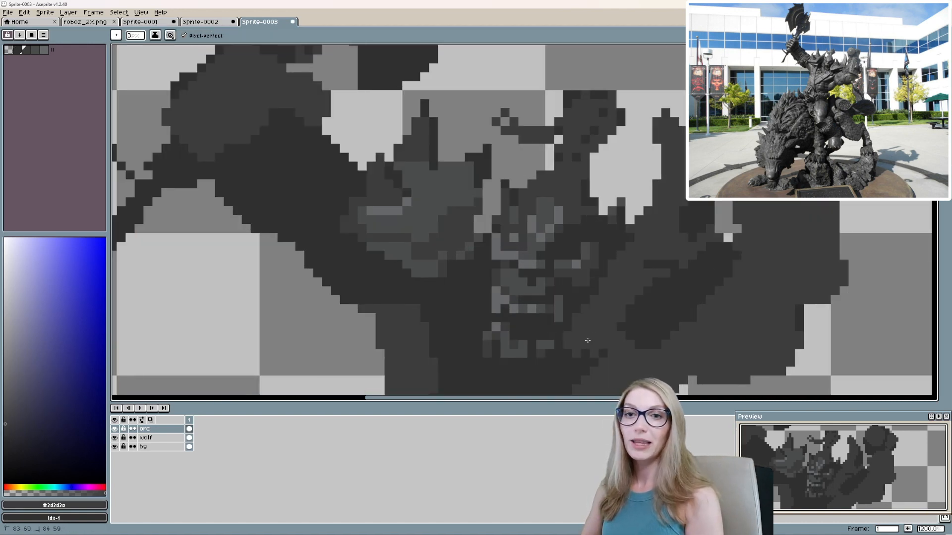
scroll(588, 340, "down", 3)
scroll(602, 249, "up", 3)
key("v")
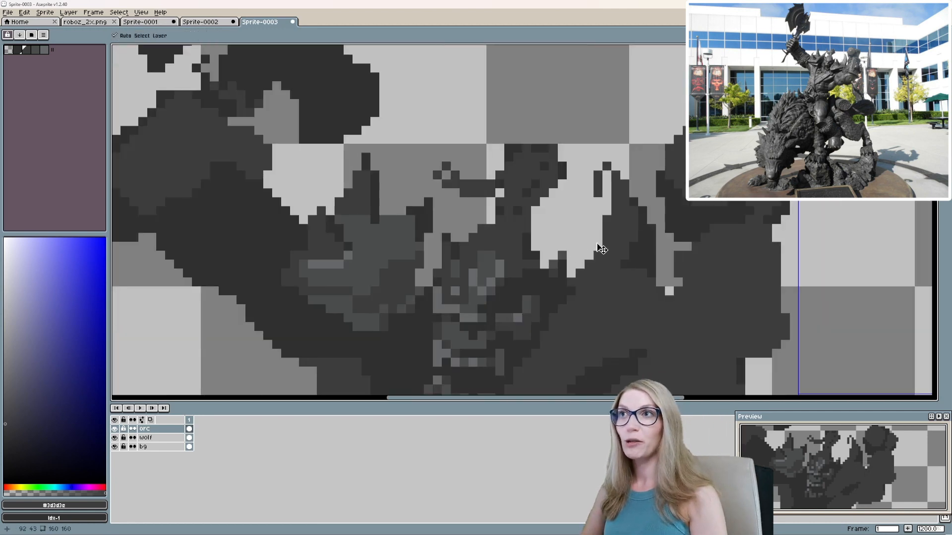
scroll(602, 249, "up", 1)
Fill the orc's forehead with a smooth patch of #4b4c4d.
key("b")
left_click(573, 260, "alt")
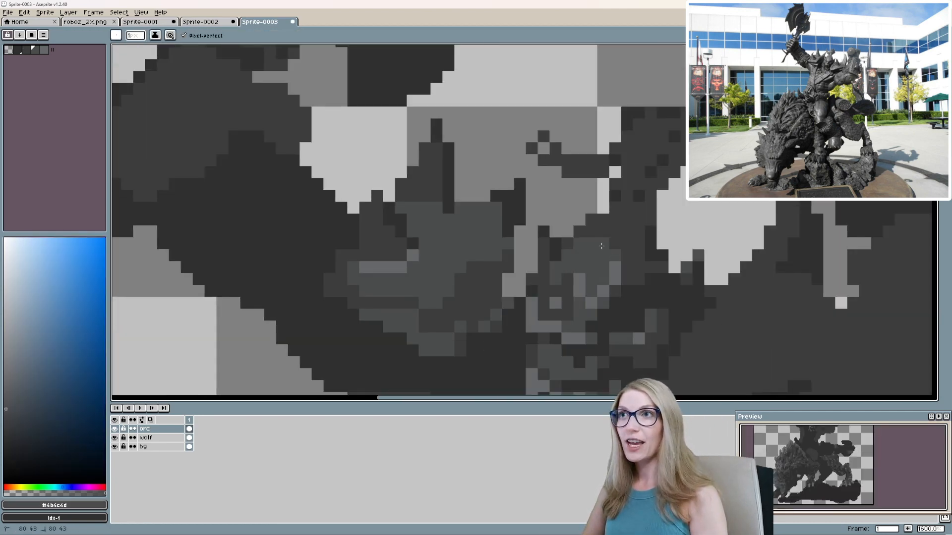
scroll(634, 233, "down", 1)
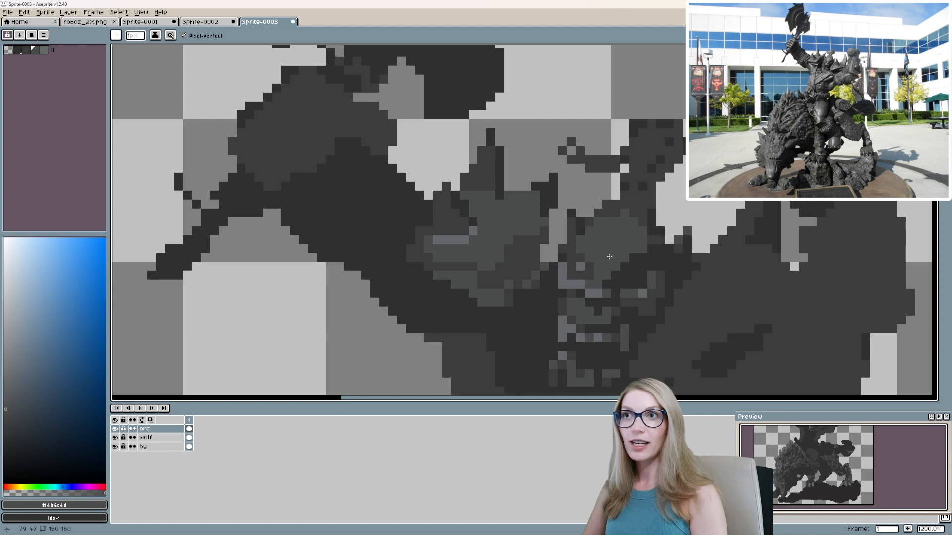
left_click(607, 270, "alt")
scroll(579, 305, "up", 1)
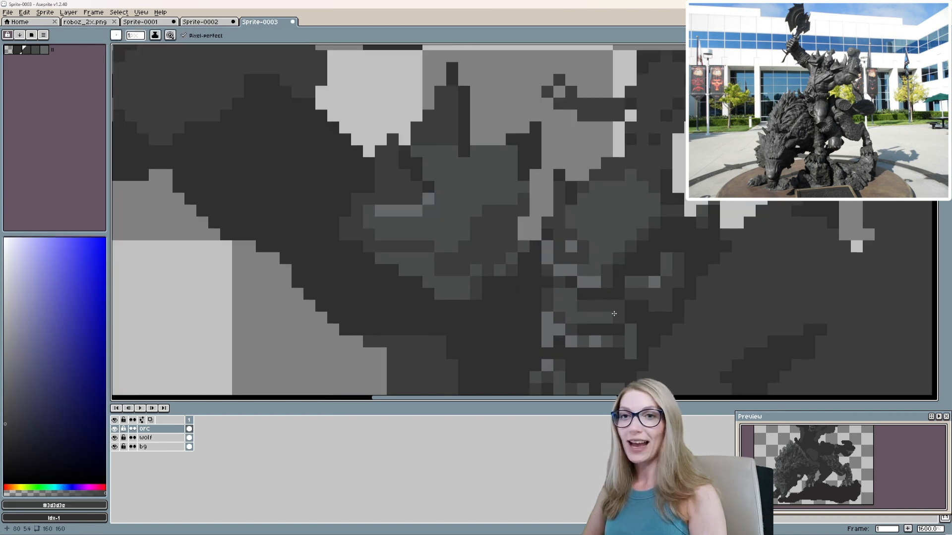
Paint out the orc's beard with #3d3d3e and #303031, and reposition the preview image.
scroll(613, 314, "down", 1)
scroll(603, 254, "up", 2)
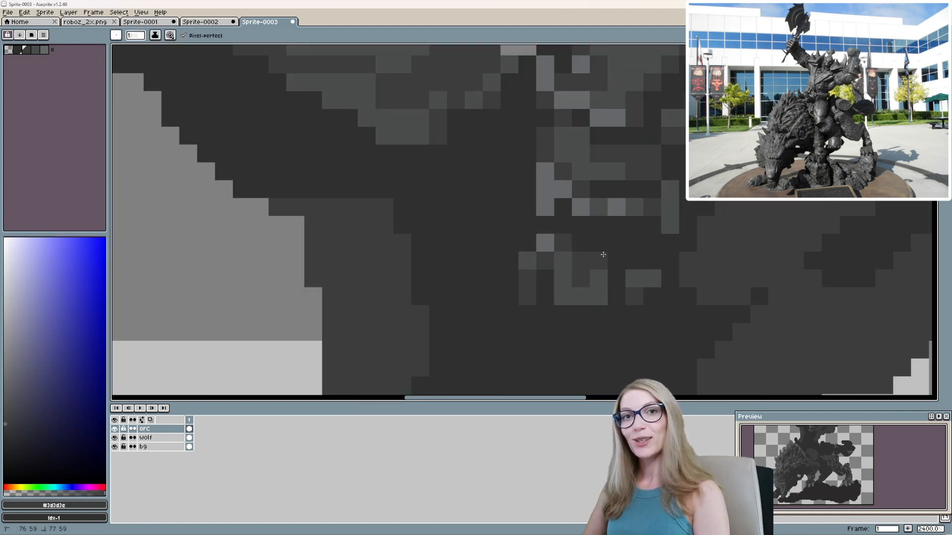
left_click_drag(603, 254, 619, 256)
left_click_drag(624, 251, 604, 278)
left_click(565, 269, "alt")
left_click_drag(525, 270, 577, 323)
left_click_drag(614, 322, 632, 306)
scroll(835, 439, "up", 2)
left_click_drag(835, 439, 875, 511)
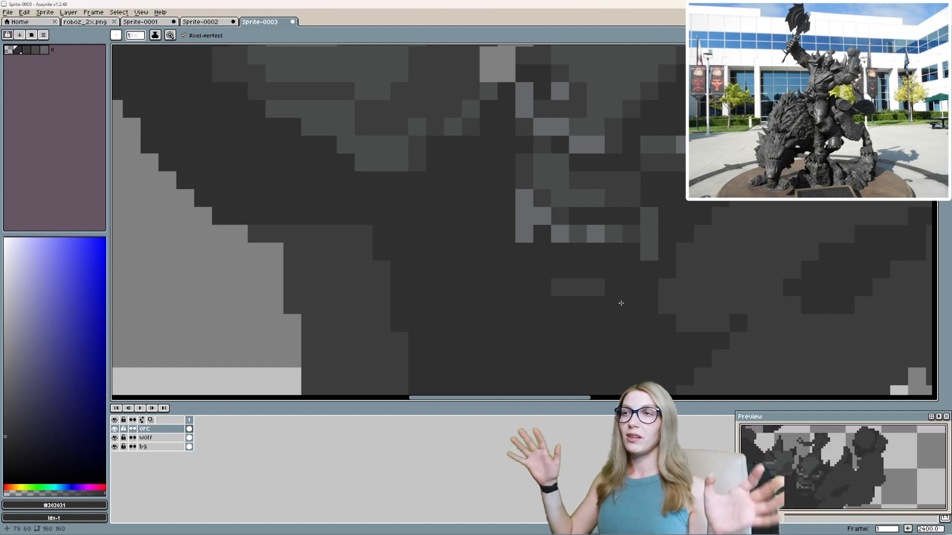
left_click_drag(598, 289, 558, 288)
Redraw a smaller chin and jawline directly below the mouth with #3d3d3e.
left_click(560, 218, "alt")
scroll(685, 256, "down", 1)
mouse_move(560, 252)
left_mouse_down()
mouse_move(631, 252)
mouse_move(639, 279)
mouse_move(680, 311)
left_mouse_up()
left_click(655, 259, "alt")
left_click(668, 319, "alt")
left_click(630, 308, "alt")
mouse_move(680, 278)
left_mouse_down()
mouse_move(653, 310)
mouse_move(678, 236)
left_mouse_up()
left_click(658, 306, "alt")
left_click(617, 319, "alt")
Add #4b4c4d highlight pixels to the orc's new chin.
scroll(605, 318, "up", 1)
left_click(715, 286)
scroll(701, 282, "down", 1)
left_click(645, 274, "alt")
left_click(641, 282)
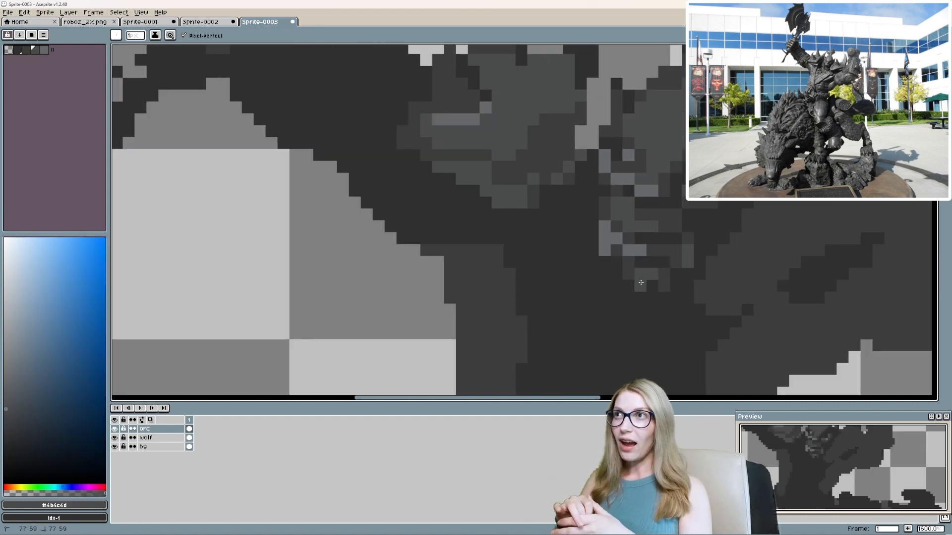
Touch up pixels around the orc's mouth, brow and eye, using #4b4c4d for the lighter areas.
left_click(626, 238, "alt")
scroll(624, 236, "down", 1)
scroll(618, 232, "up", 1)
left_click(622, 226, "alt")
scroll(623, 225, "down", 1)
left_click_drag(637, 197, 594, 223)
left_click(600, 218, "alt")
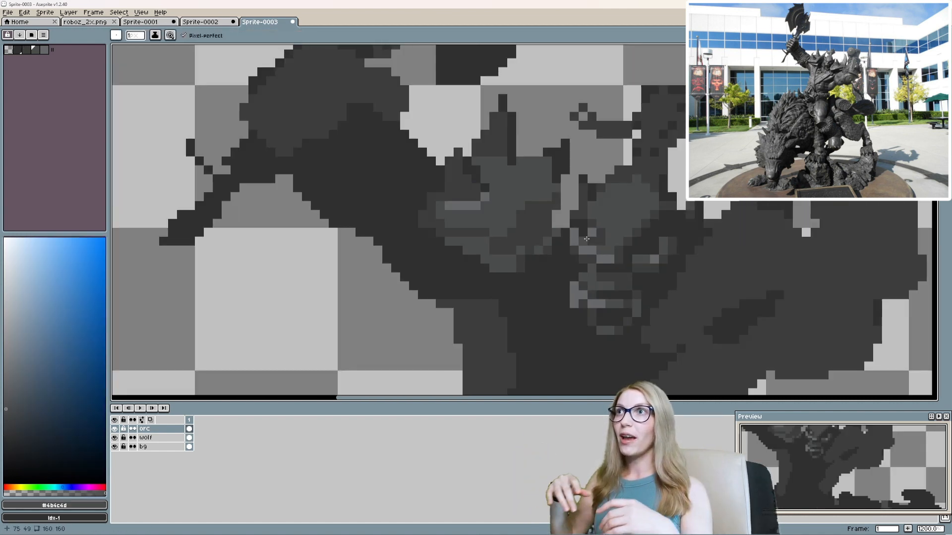
left_click(584, 222, "alt")
left_click(594, 222, "alt")
left_click(593, 233, "alt")
Rework the shading pixels of the orc's nose with #4b4c4d and darker greys.
scroll(596, 244, "up", 2)
left_click(630, 273, "alt")
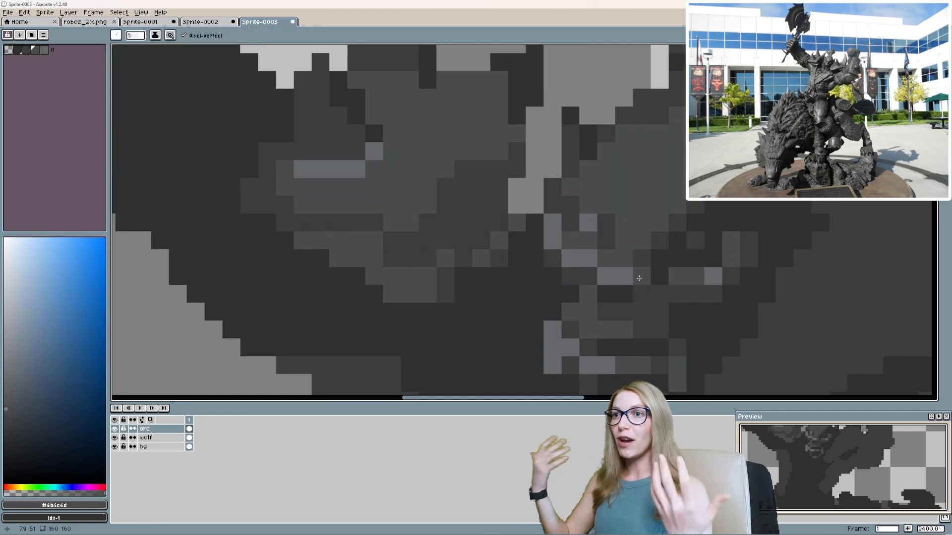
scroll(637, 279, "down", 1)
left_click(686, 298, "alt")
scroll(688, 296, "up", 1)
left_click(701, 246, "alt")
left_click(684, 279)
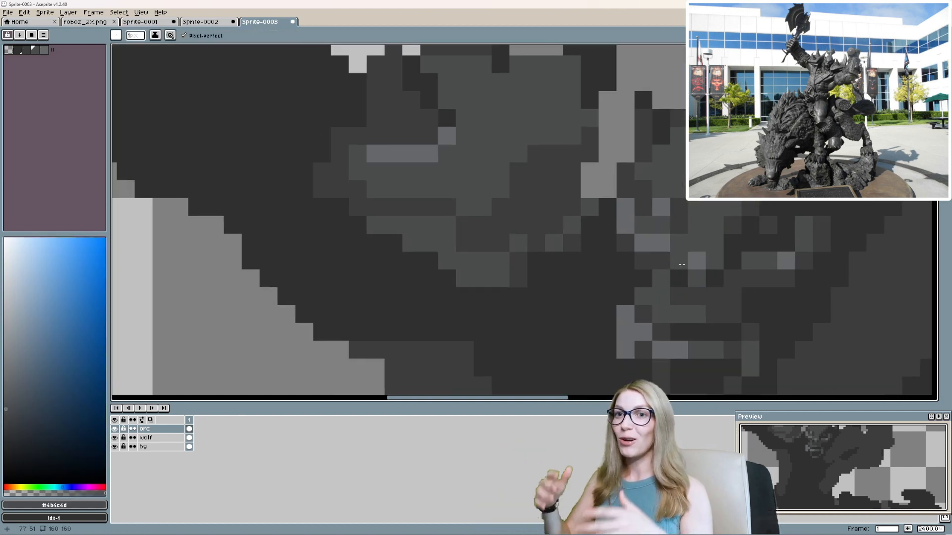
Enlarge the nose highlight to a 2 by 2 pixel block of #65686a and sample #4b4c4d.
left_click(698, 264, "alt")
left_click_drag(679, 261, 679, 278)
left_click(651, 345, "alt")
mouse_move(706, 230)
left_mouse_down()
mouse_move(650, 344)
mouse_move(646, 247)
mouse_move(657, 200)
left_mouse_up()
left_click(654, 293)
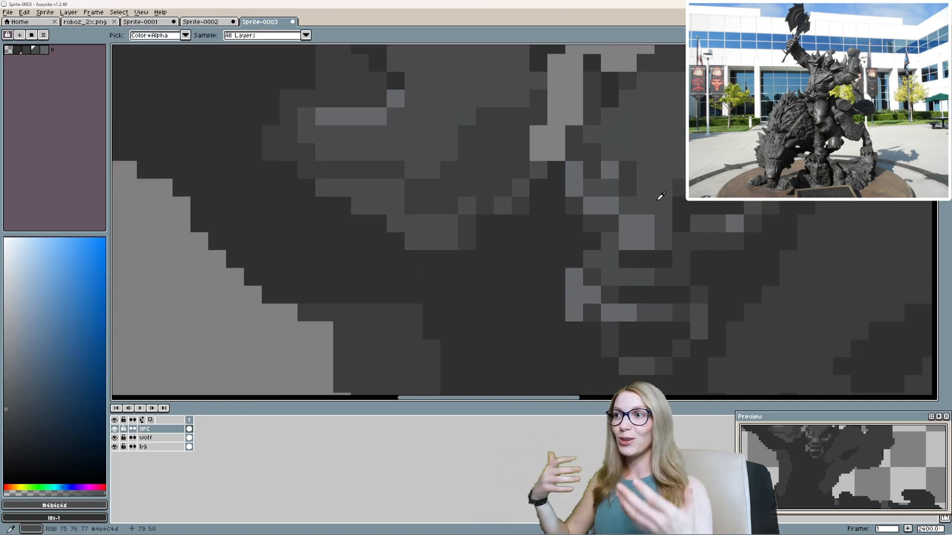
scroll(660, 197, "down", 5)
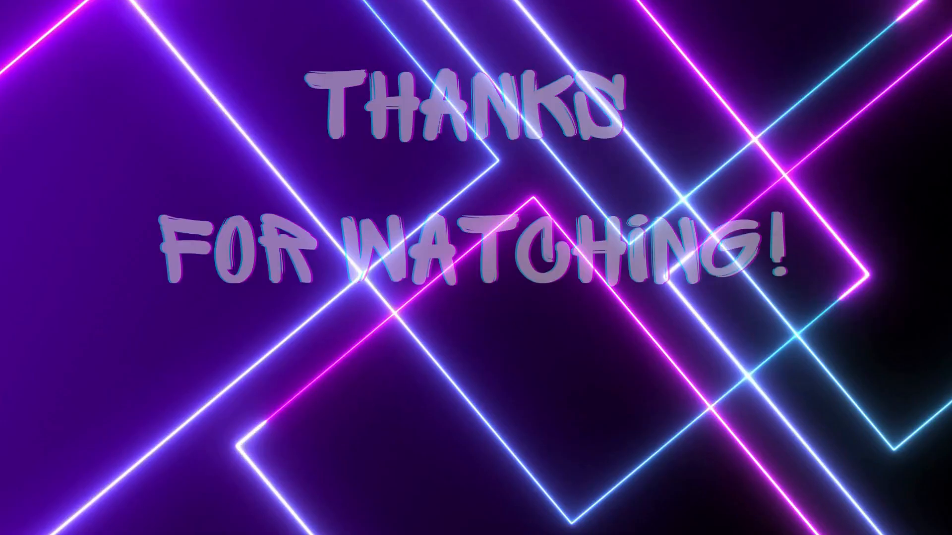